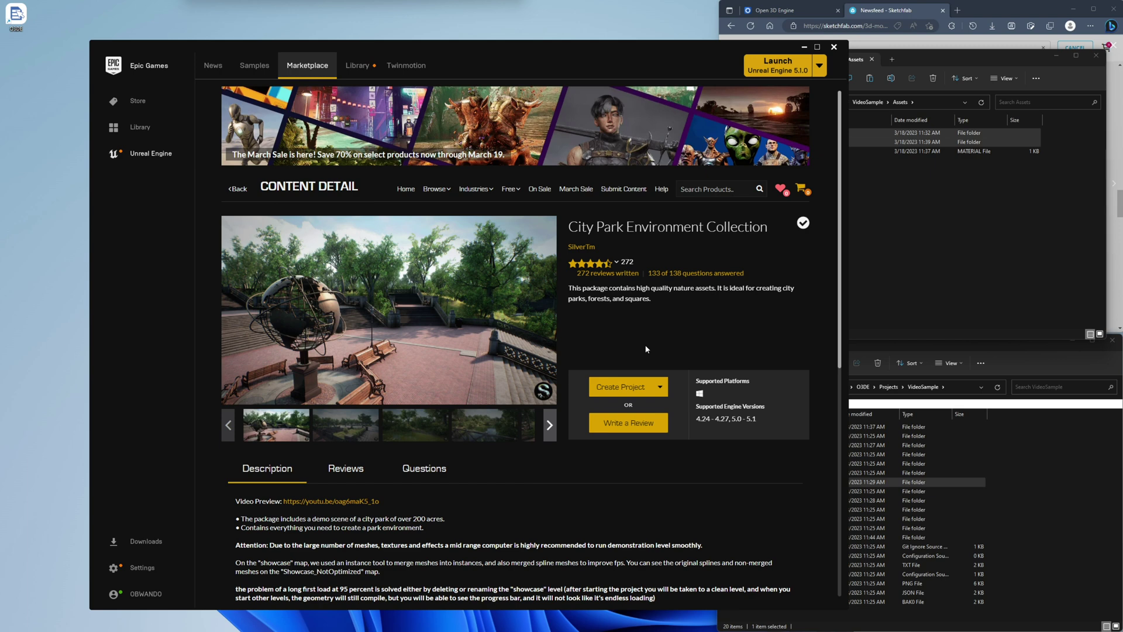
# Create the CityParkEnvironmentCollec project from the City Park Environment Collection, keeping the default folder path.
pyautogui.click(623, 391)
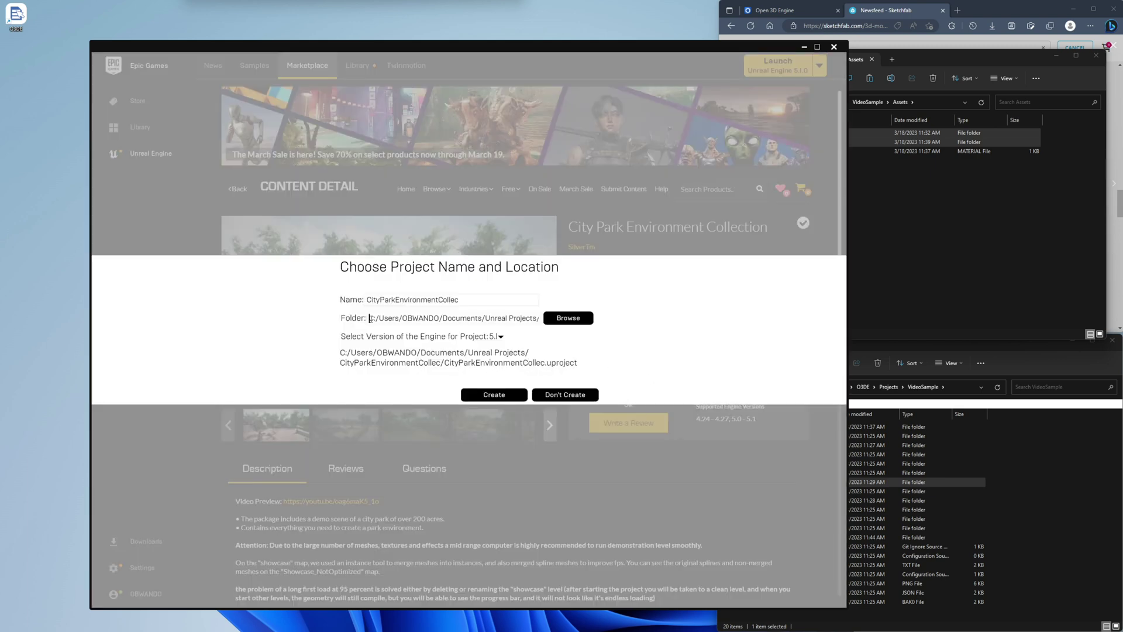
pyautogui.moveTo(369, 318); pyautogui.dragTo(539, 318)
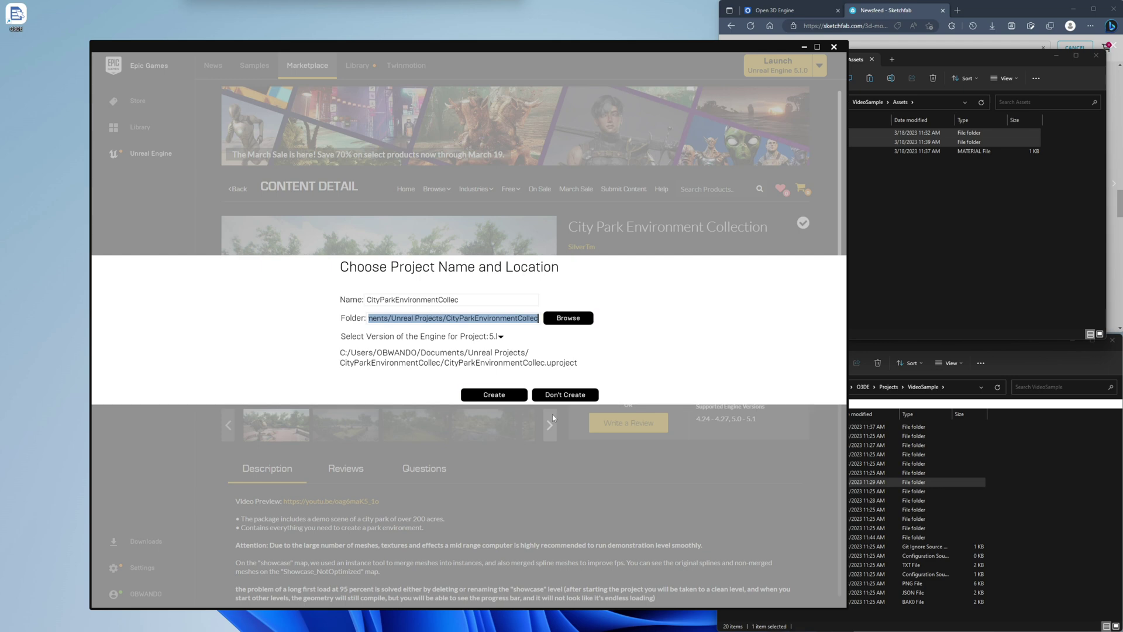
pyautogui.click(510, 396)
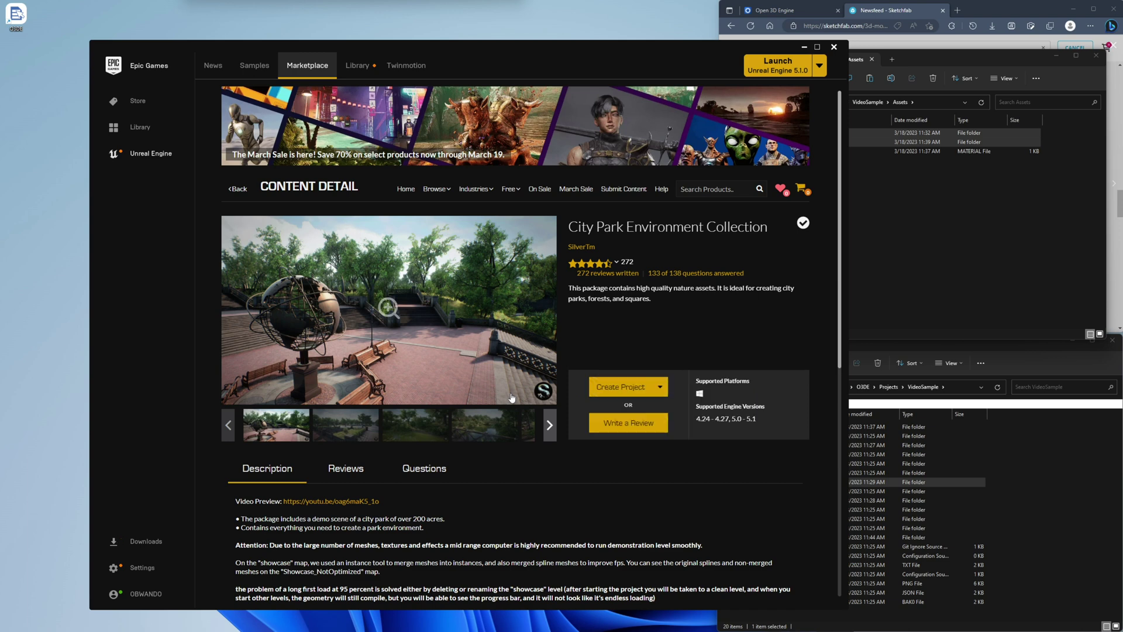
pyautogui.click(661, 388)
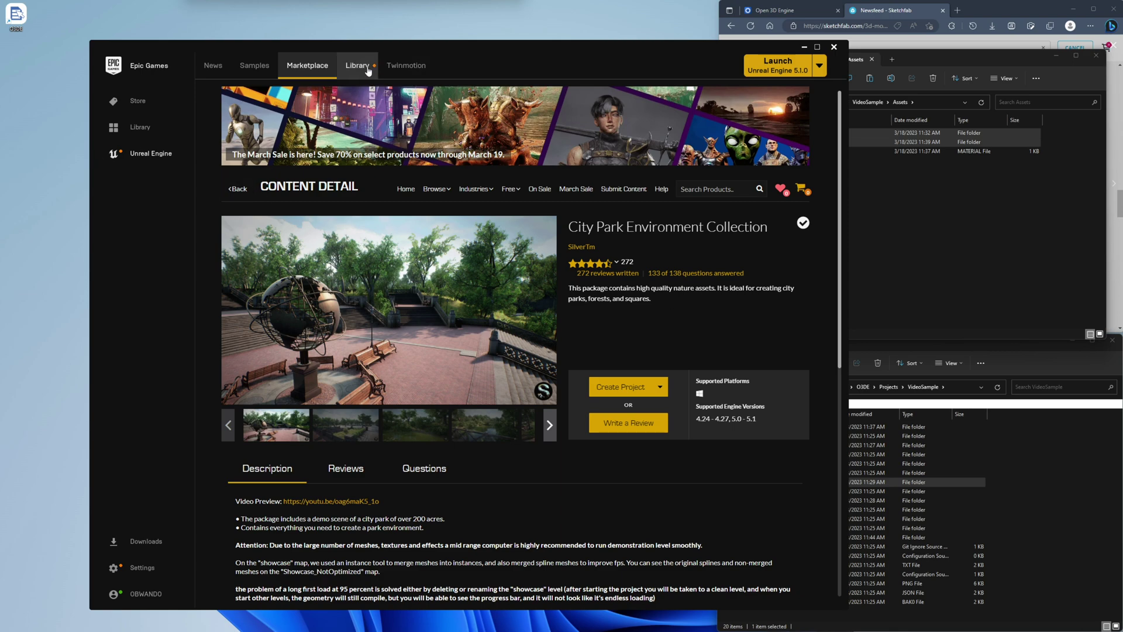
# Launch Unreal Engine 5.1.0 from the Launcher so its Project Browser loads.
pyautogui.click(158, 157)
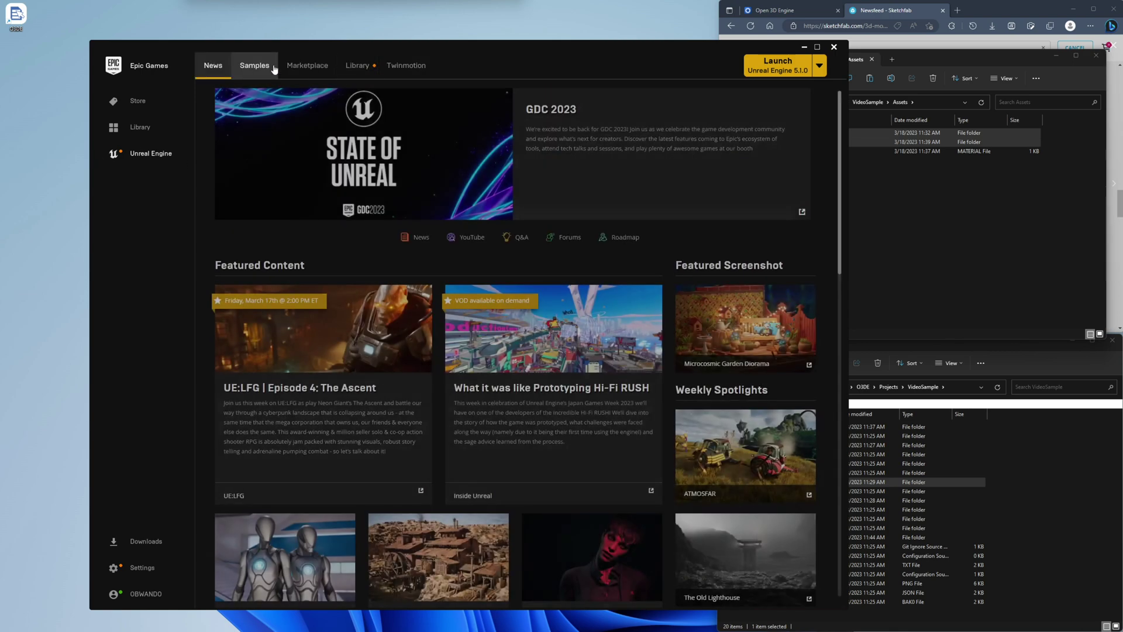
pyautogui.click(358, 65)
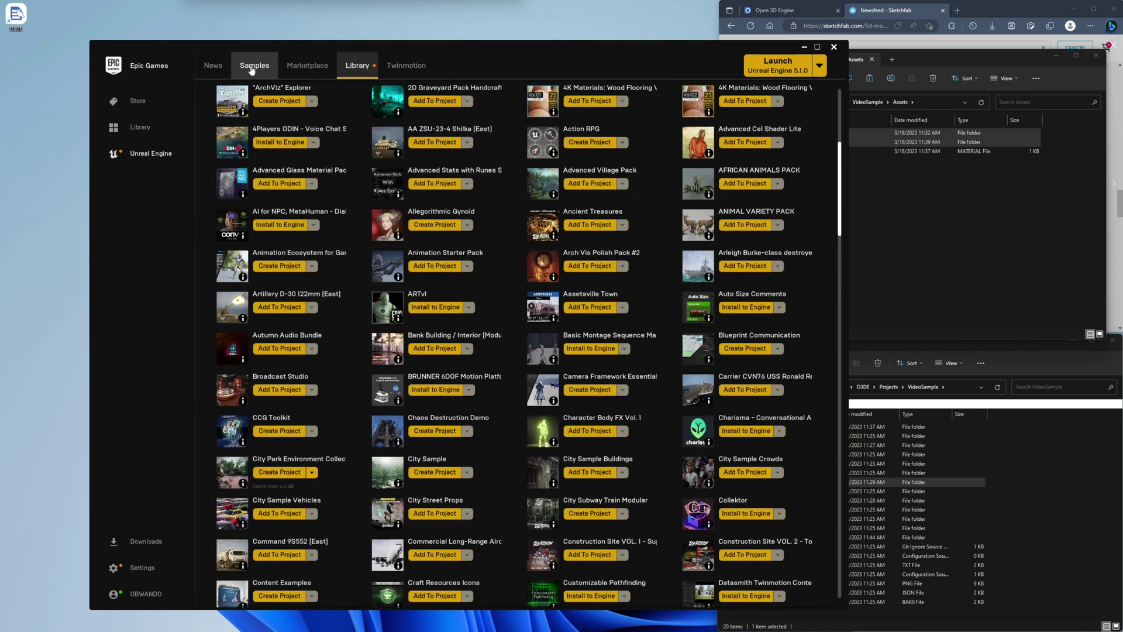
pyautogui.click(149, 154)
pyautogui.click(771, 76)
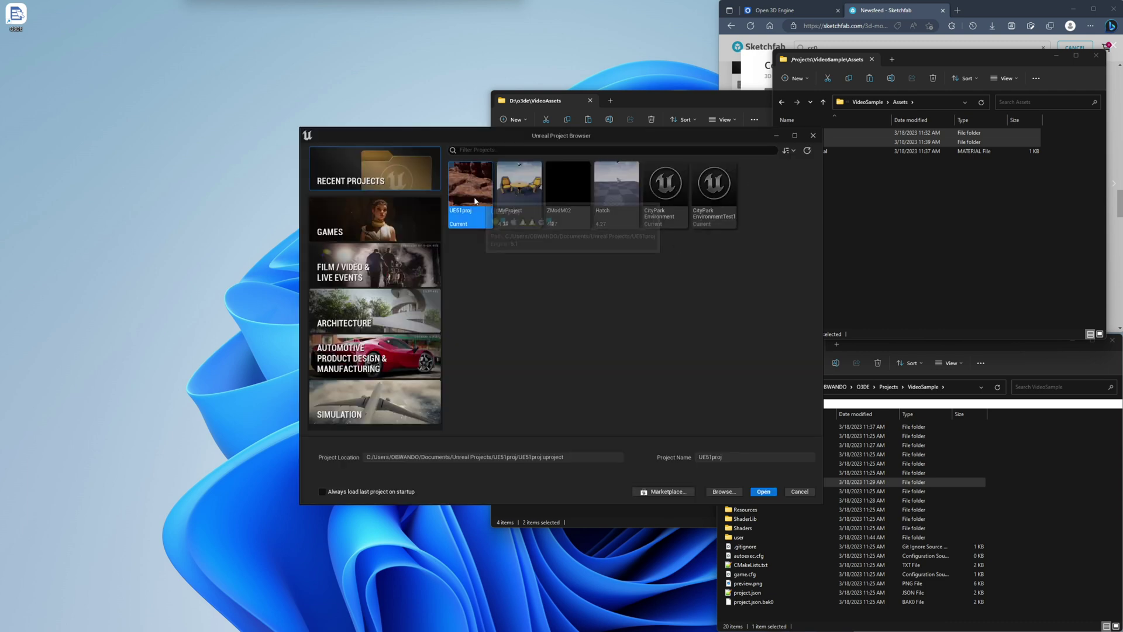
# Open the CityParkEnvironmentCollec project from the Unreal Project Browser.
pyautogui.click(667, 189)
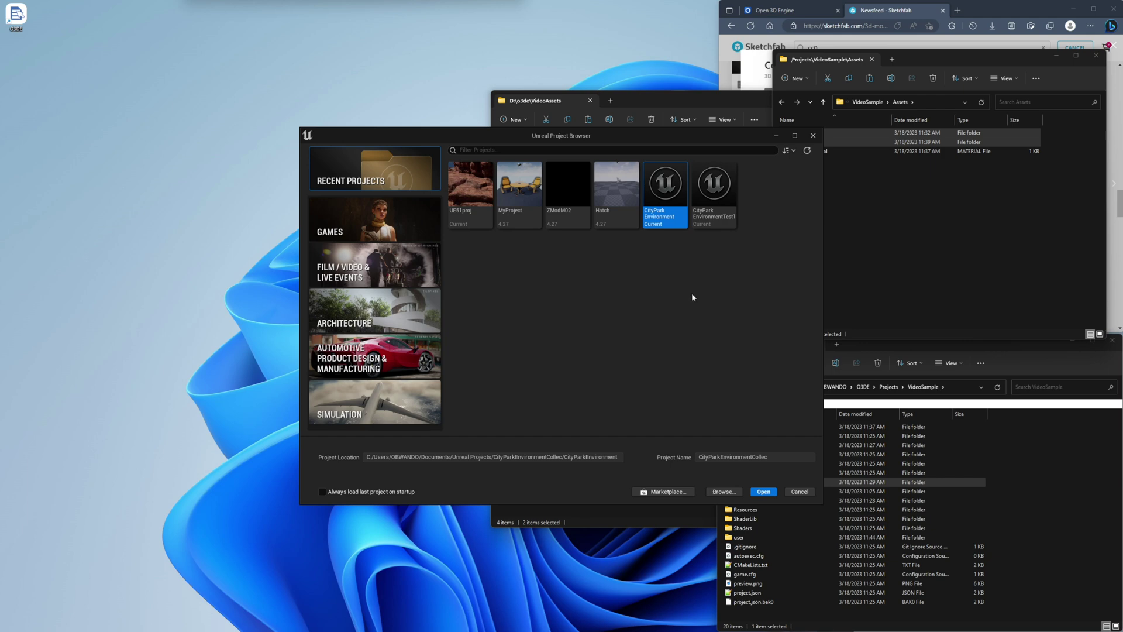
pyautogui.doubleClick(665, 188)
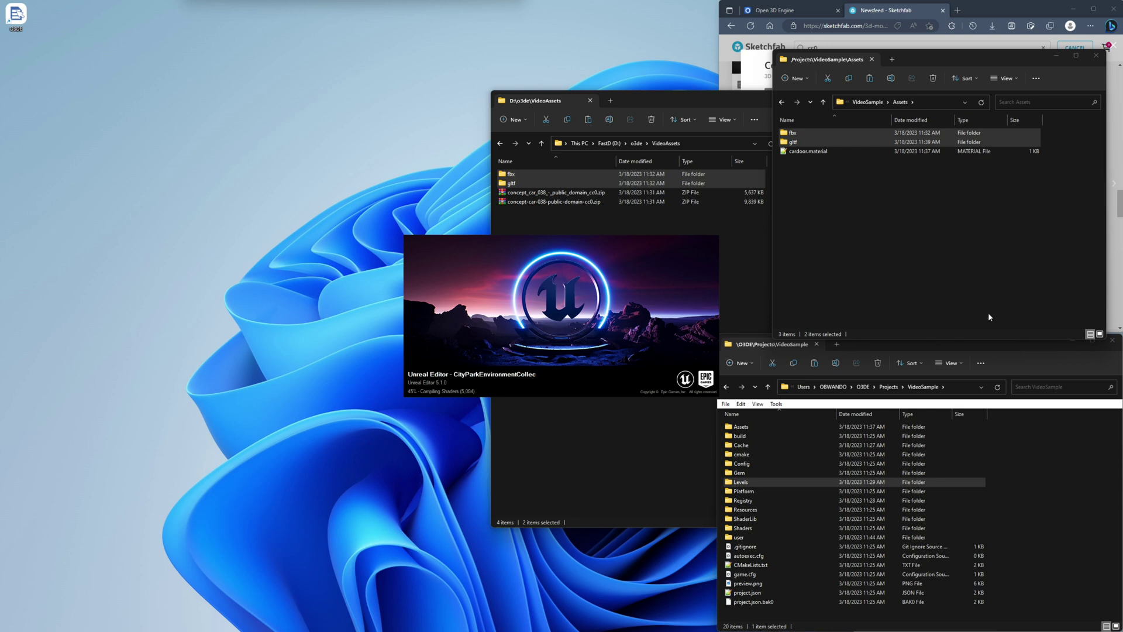
# Search the web for 'assimp' and open the Asset-Importer-Lib Read the Docs site.
pyautogui.click(958, 11)
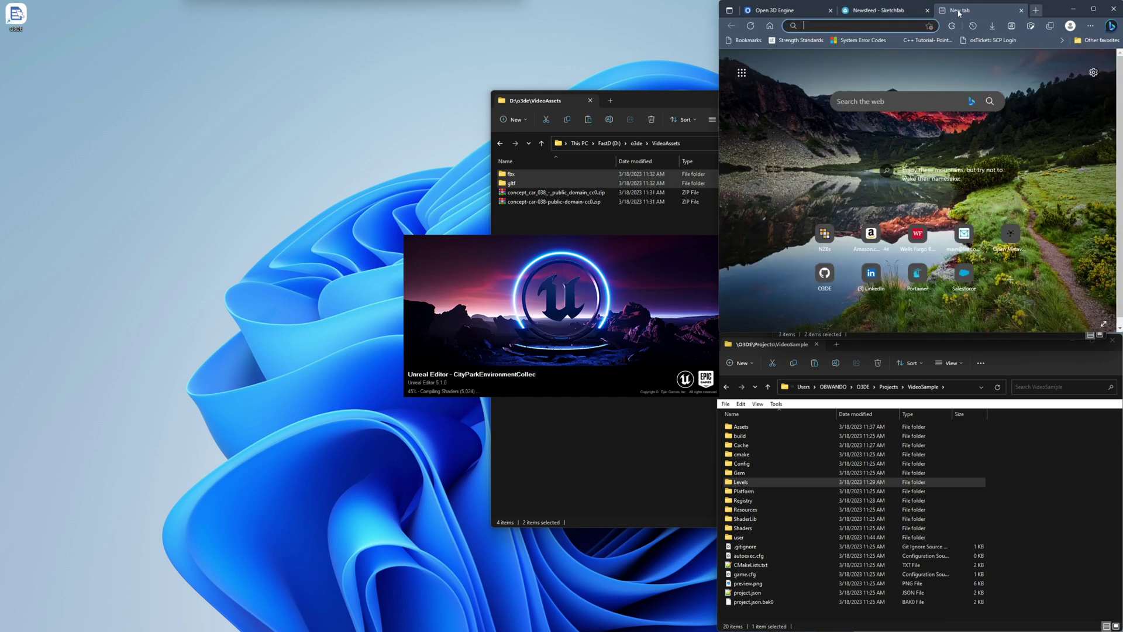
pyautogui.write('assimp')
pyautogui.press('Return')
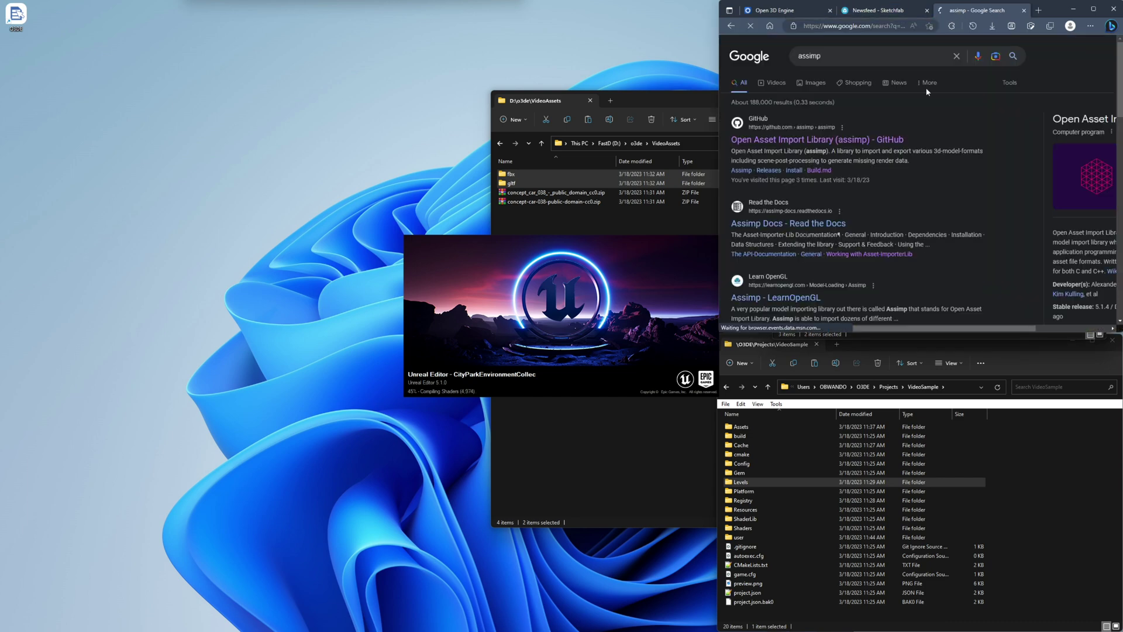
pyautogui.click(818, 224)
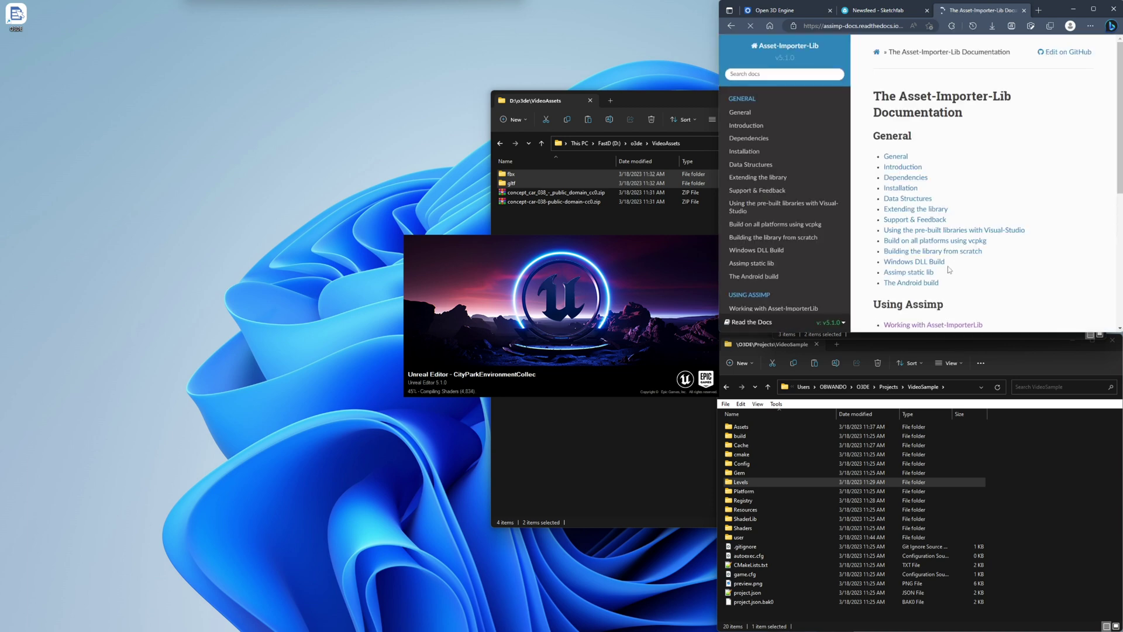
pyautogui.scroll(-5, 1018, 289)
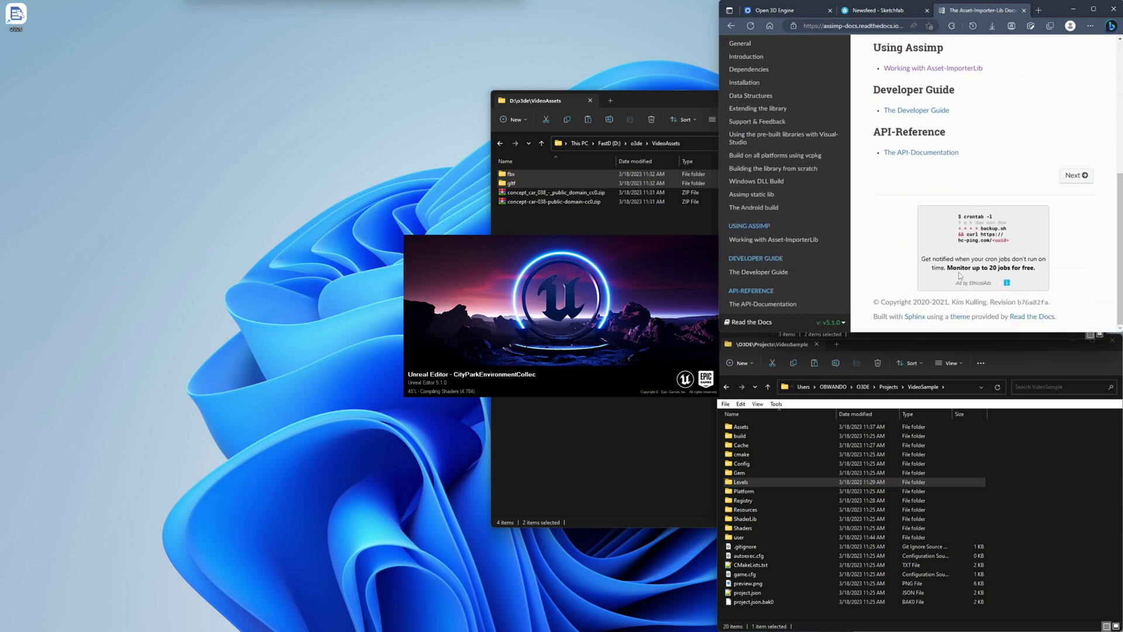
pyautogui.scroll(6, 959, 276)
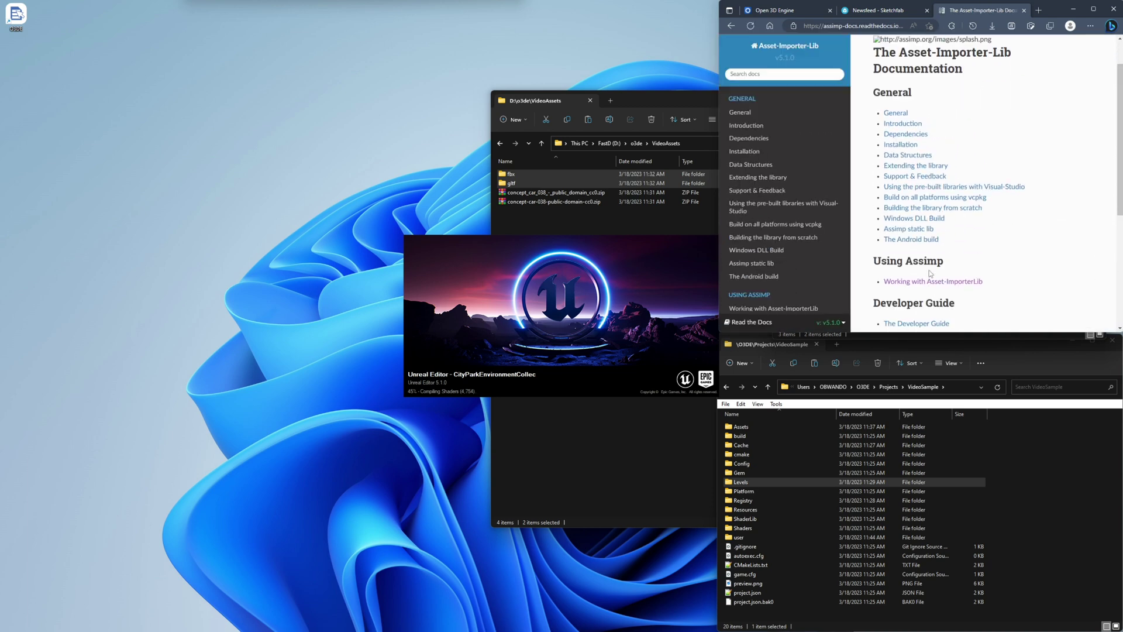
# Browse the documentation's Introduction page listing supported file formats, then bring up Task Manager.
pyautogui.click(753, 130)
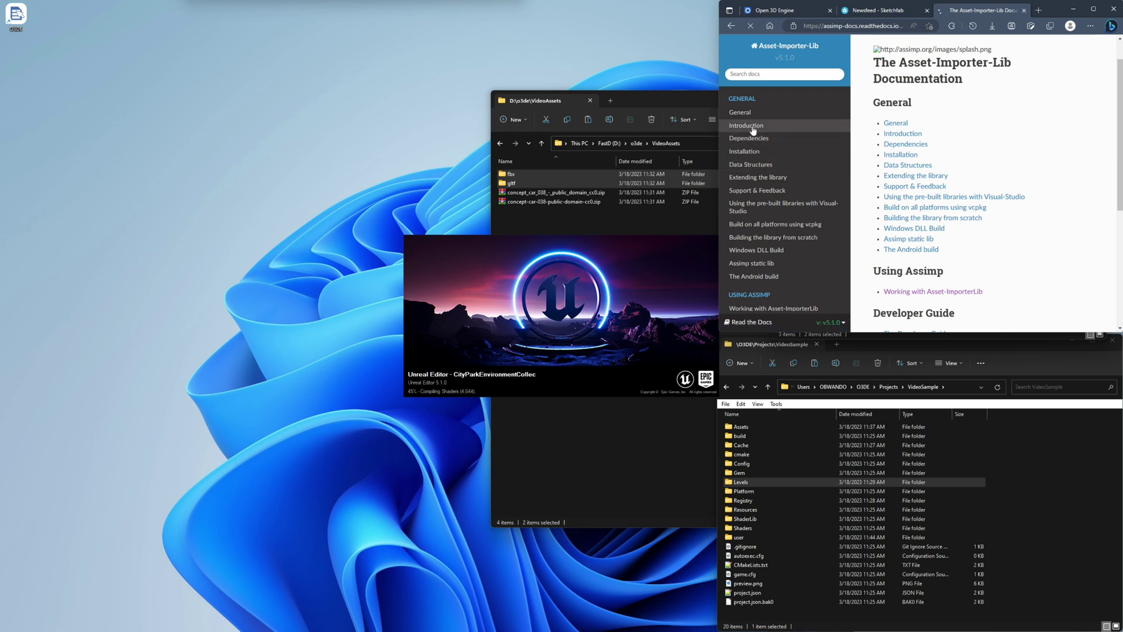
pyautogui.scroll(-5, 988, 245)
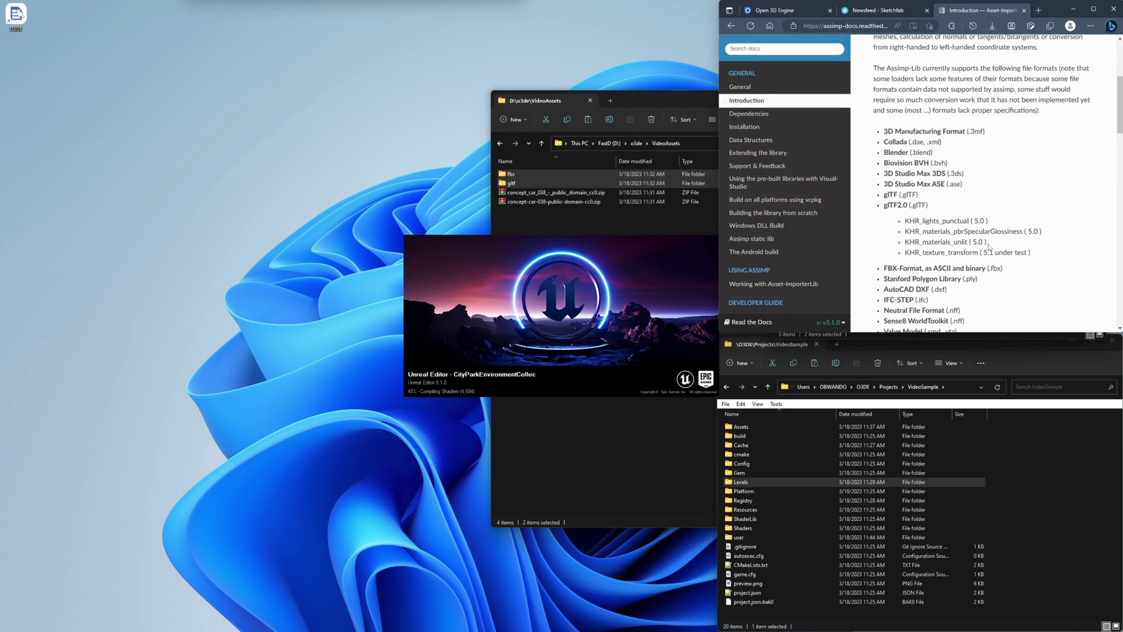
pyautogui.scroll(-1, 989, 247)
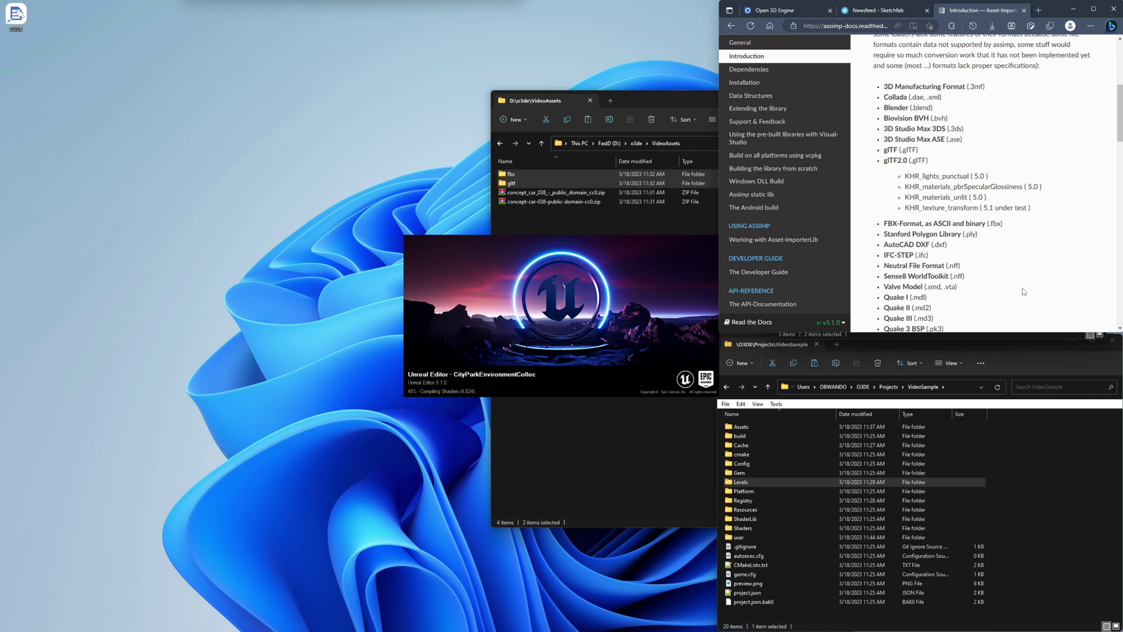
pyautogui.moveTo(1121, 134); pyautogui.dragTo(1099, 196)
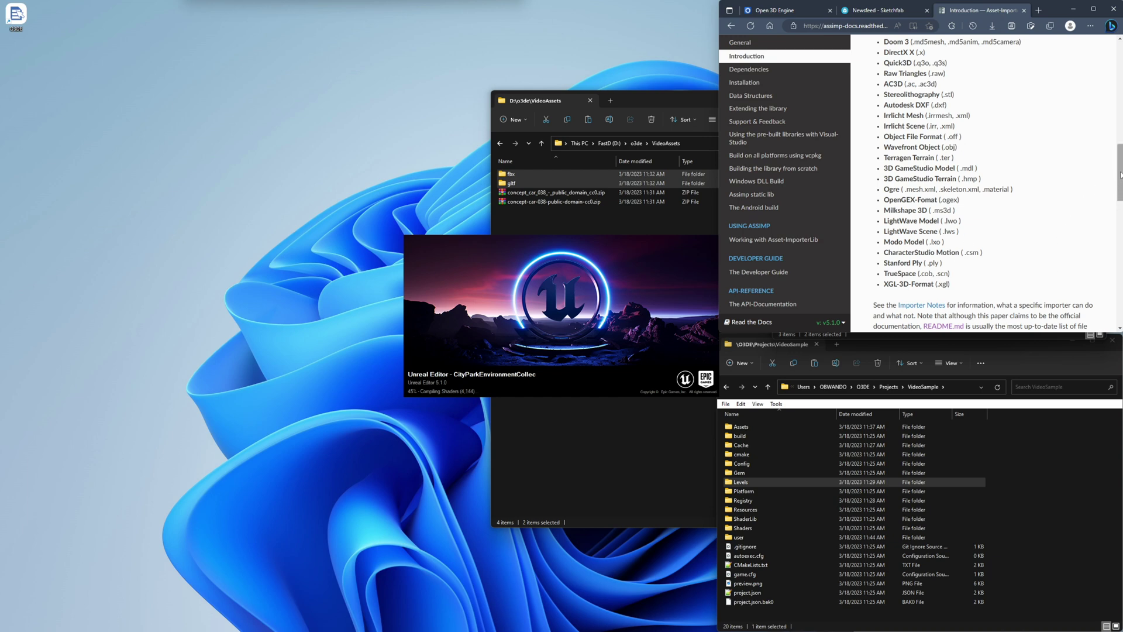
pyautogui.moveTo(1120, 174); pyautogui.dragTo(1118, 123)
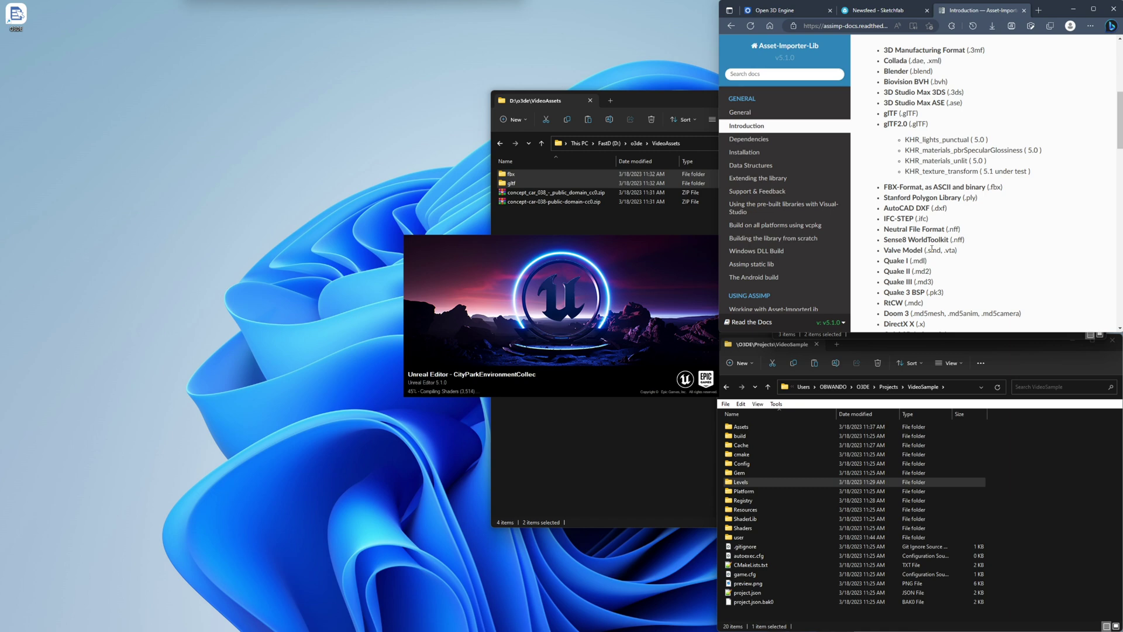
pyautogui.hotkey('ctrl', 'shift', 'Escape')
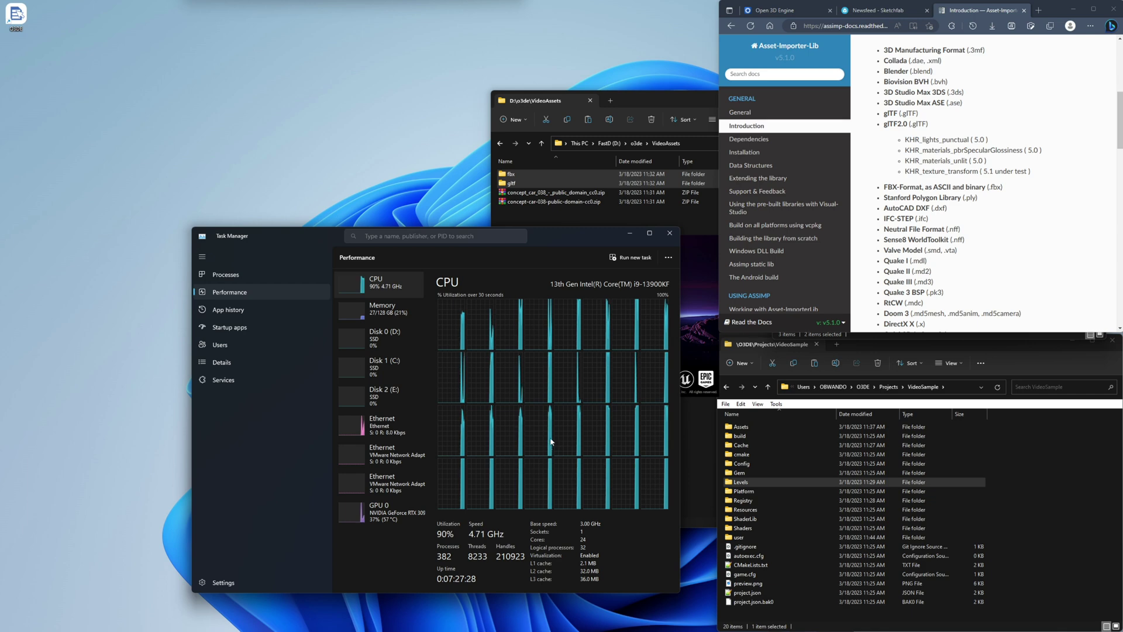
# Move Task Manager aside while loading finishes, then look around the Showcase park level.
pyautogui.moveTo(548, 236); pyautogui.dragTo(942, 241)
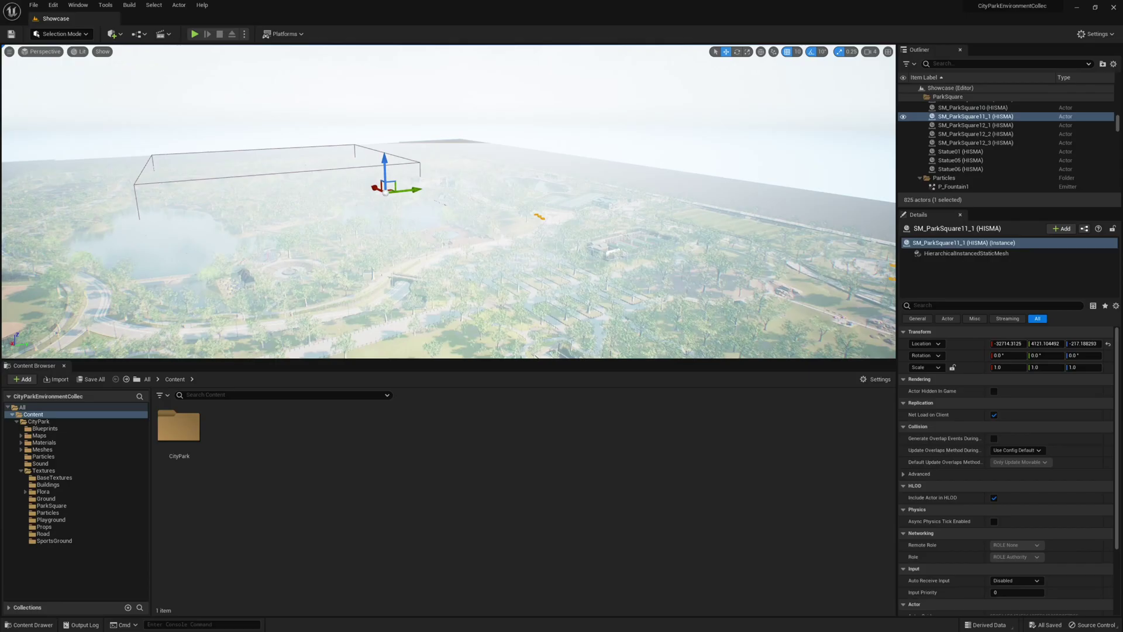
pyautogui.moveTo(449, 202); pyautogui.dragTo(416, 197, button='right')
pyautogui.moveTo(492, 204)
pyautogui.mouseDown(button='right')
pyautogui.moveTo(509, 205)
pyautogui.moveTo(475, 208)
pyautogui.moveTo(510, 205)
pyautogui.mouseUp(button='right')
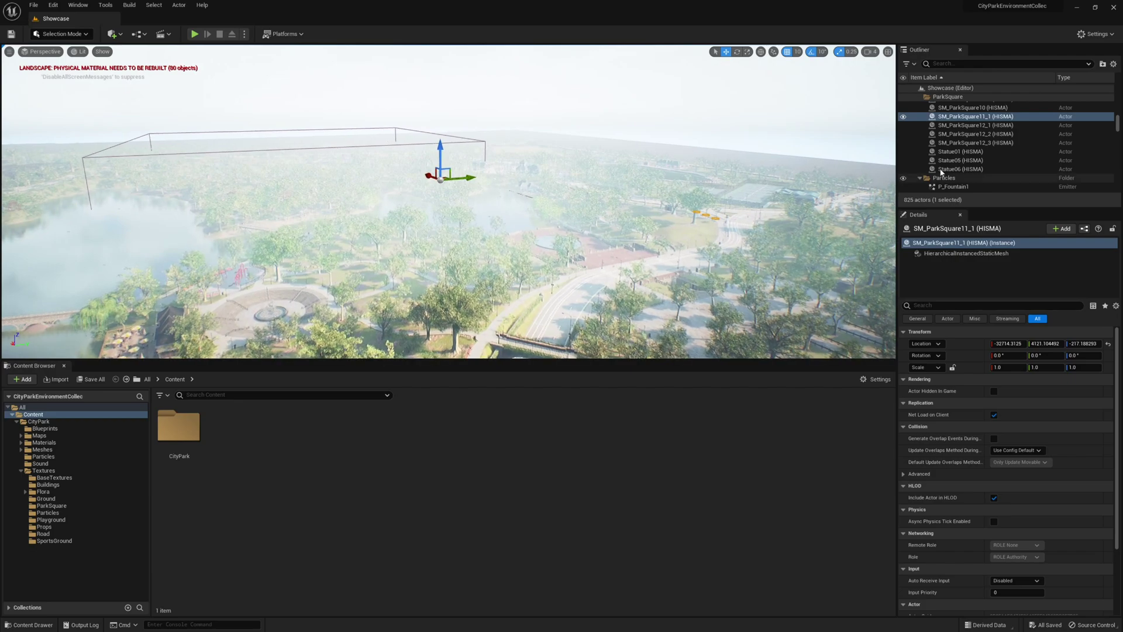
# Select the Statue01 globe statue in the Outliner and choose File > Export Selected.
pyautogui.doubleClick(951, 152)
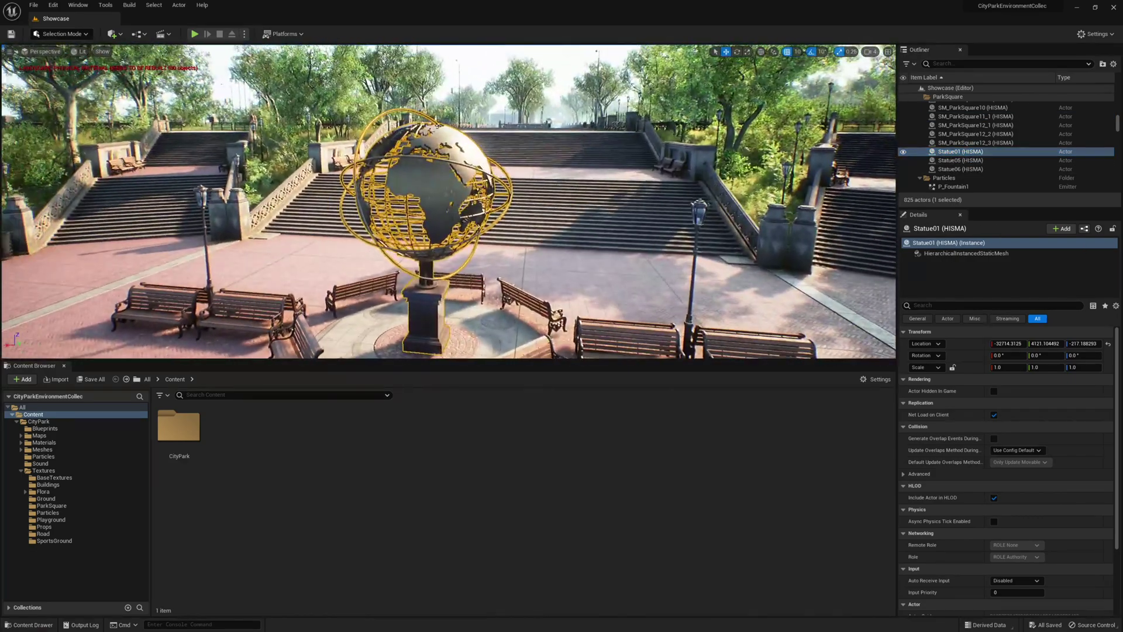
pyautogui.click(965, 152)
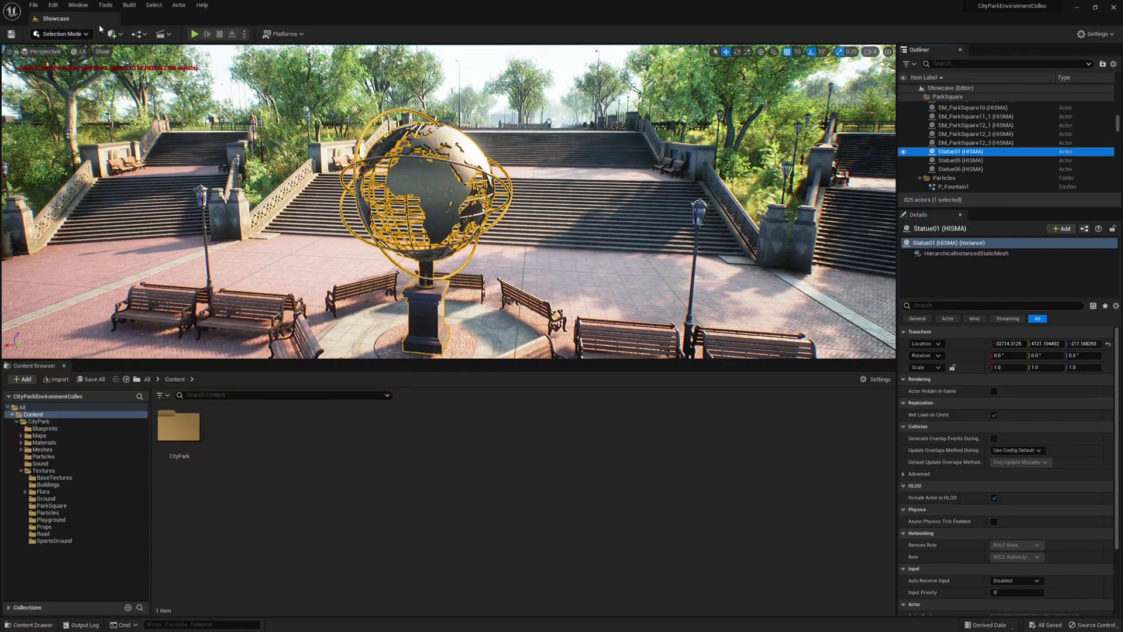
pyautogui.click(34, 5)
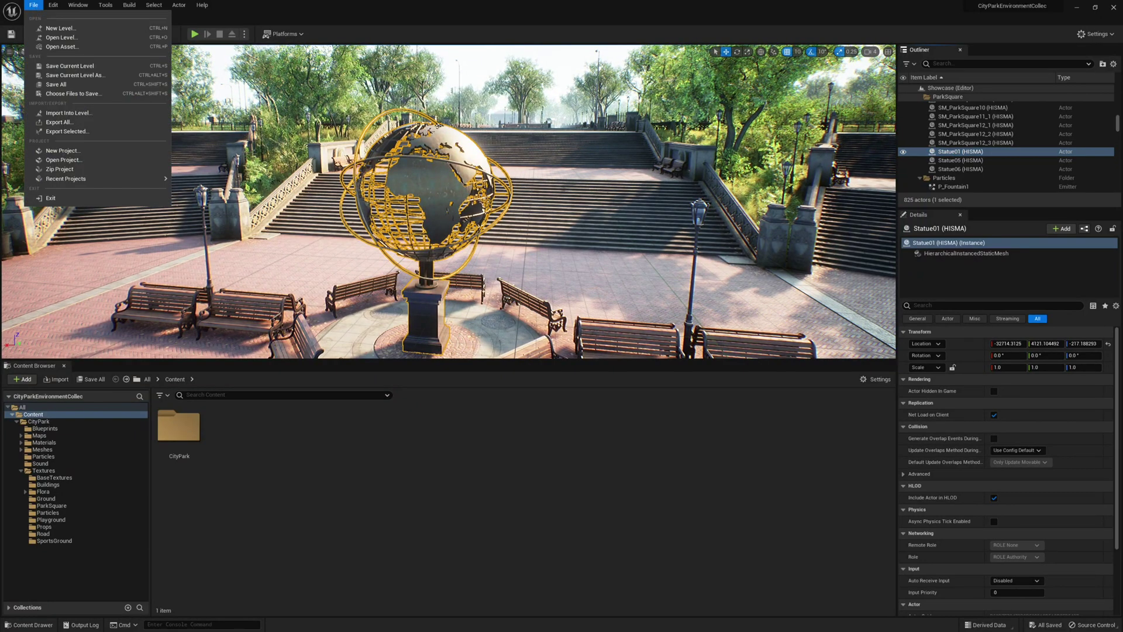
pyautogui.click(90, 134)
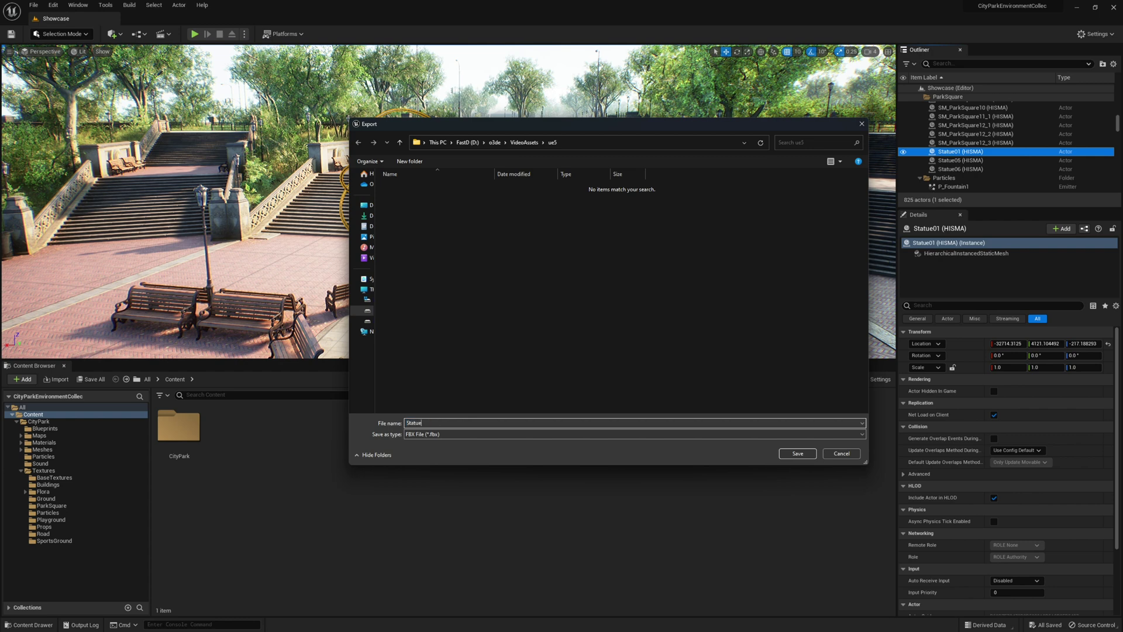
# Save as Statue01.fbx, leave collision out, set FBX 2016 compatibility, and export.
pyautogui.click(798, 454)
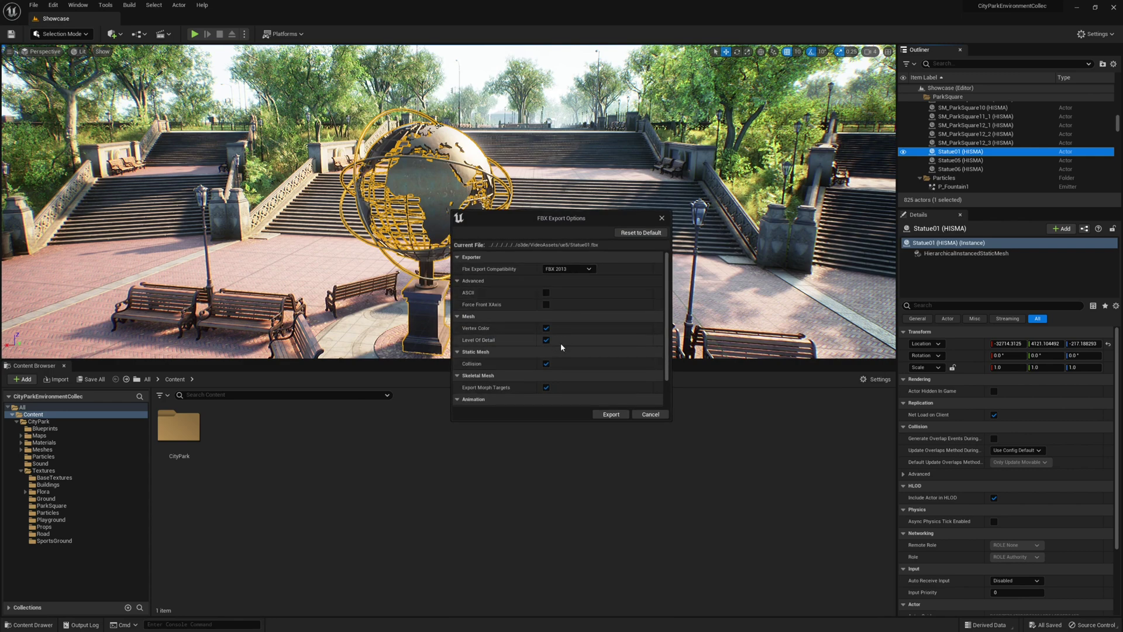
pyautogui.scroll(-2, 561, 342)
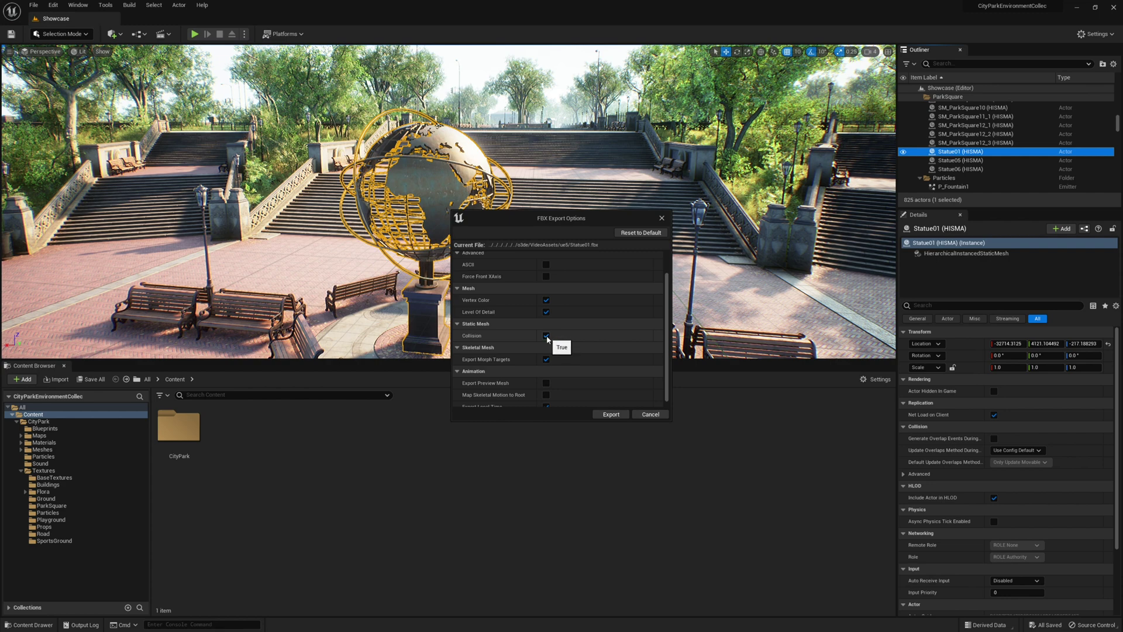
pyautogui.click(546, 336)
pyautogui.scroll(-1, 590, 374)
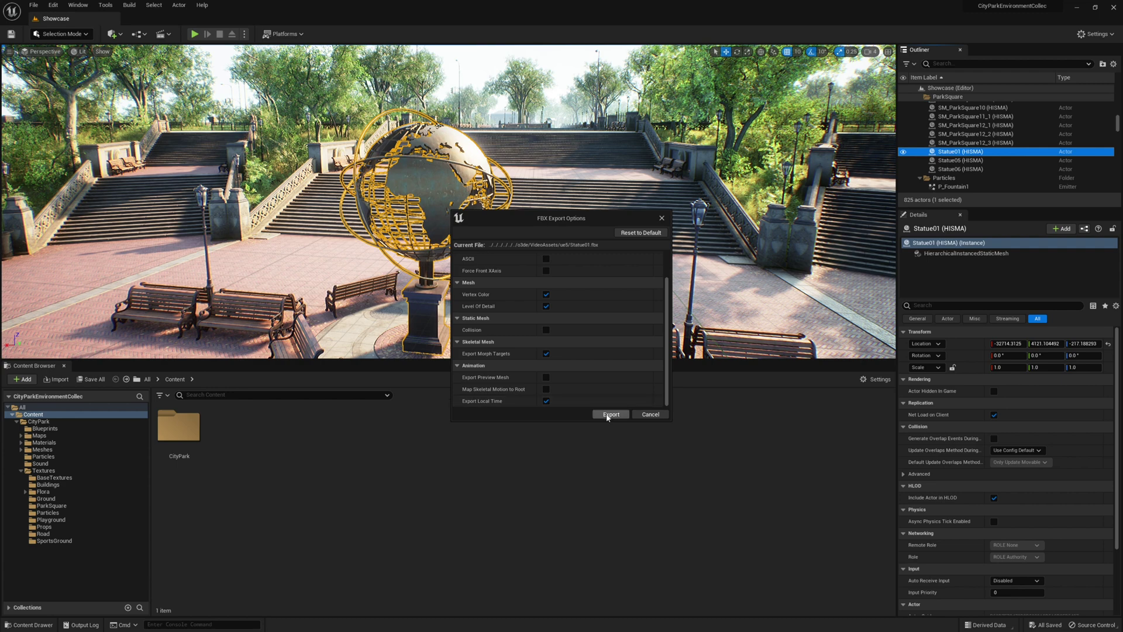
pyautogui.scroll(3, 574, 373)
pyautogui.click(590, 269)
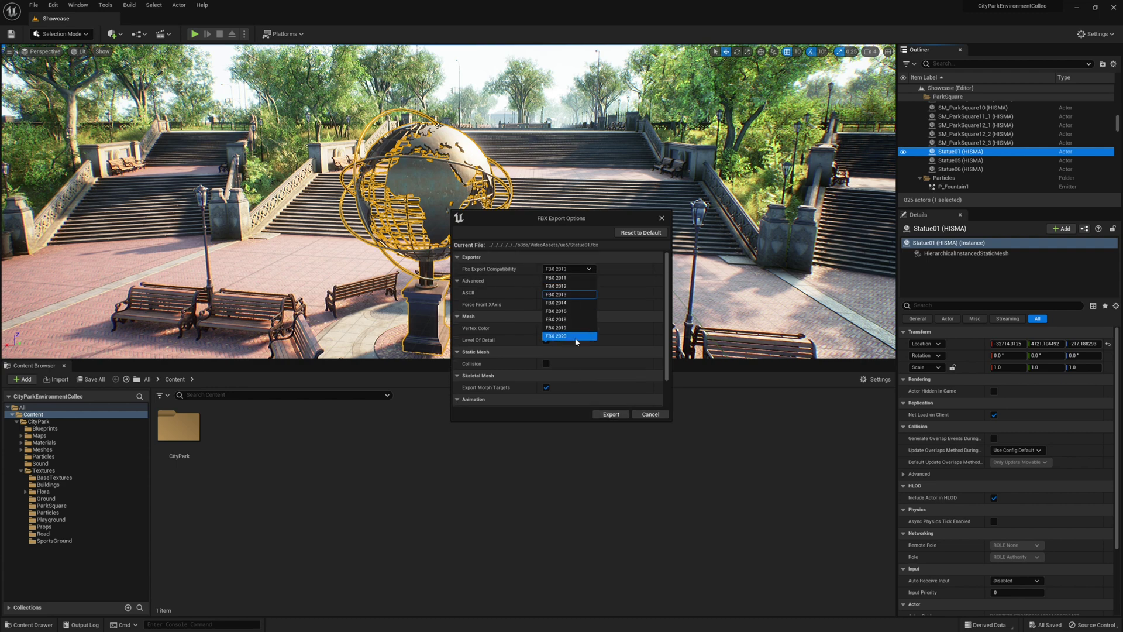
pyautogui.click(564, 314)
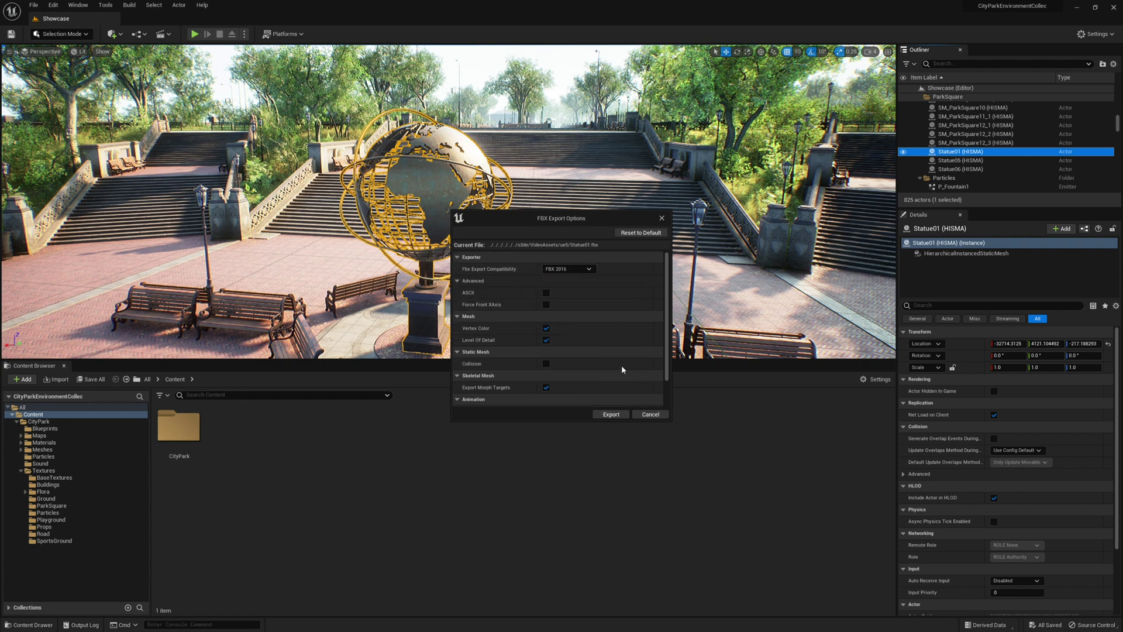
pyautogui.click(610, 415)
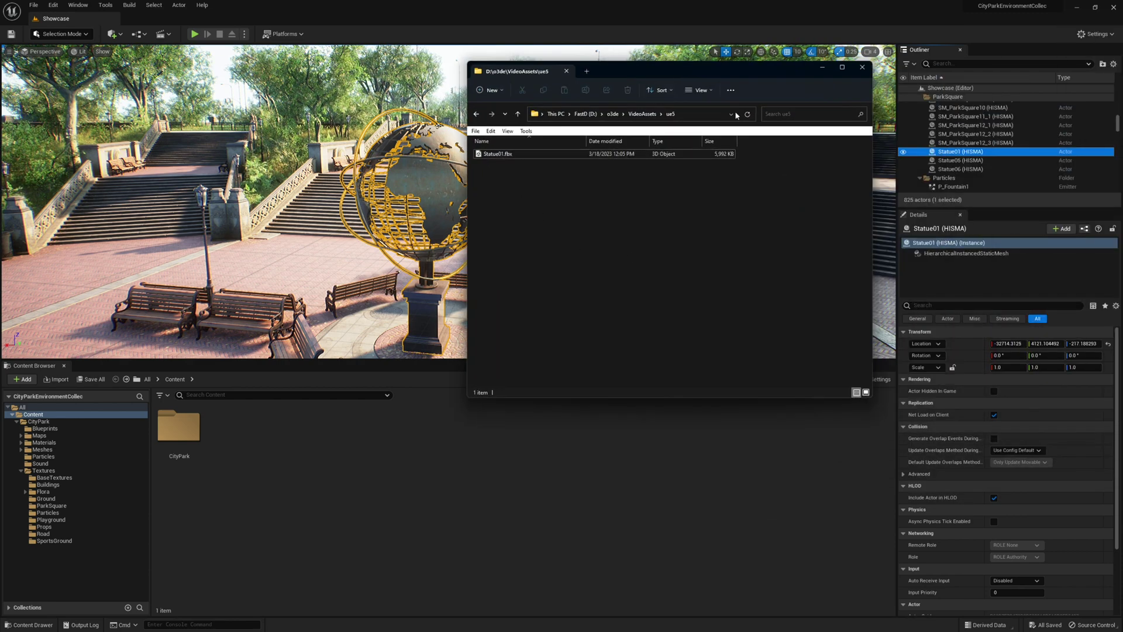
# Move the ue5 export folder aside, minimize Unreal, and bring O3DE Editor's TestOne level forward.
pyautogui.moveTo(710, 70); pyautogui.dragTo(803, 76)
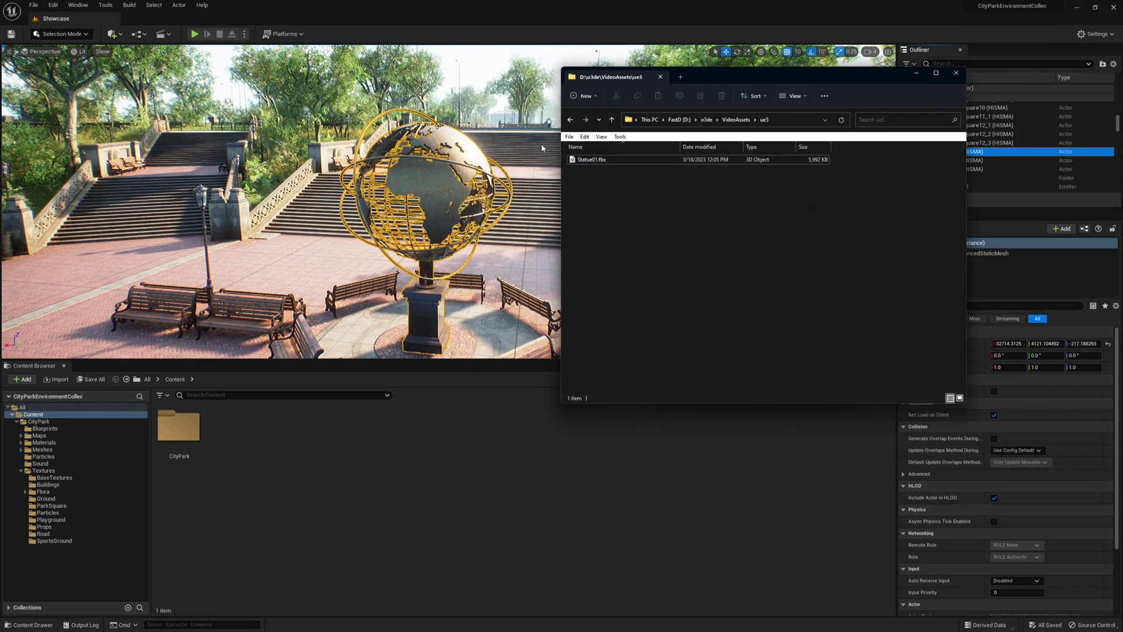
pyautogui.click(1077, 8)
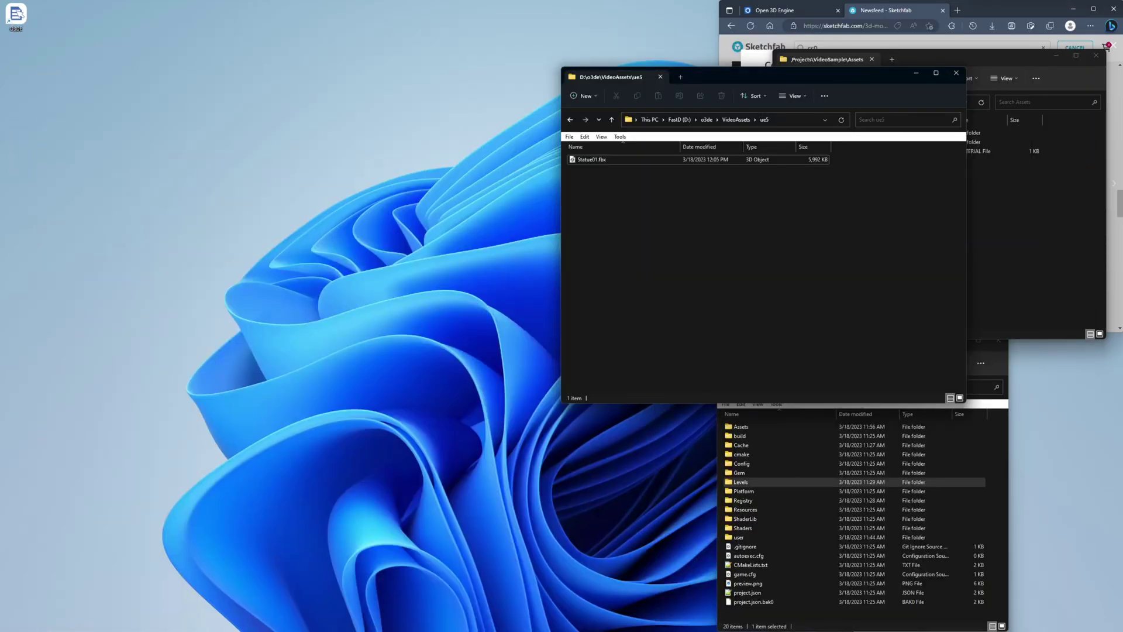
pyautogui.hotkey('alt', 'Tab')
pyautogui.hotkey('alt', 'Tab')
pyautogui.hotkey('alt', 'Tab')
pyautogui.hotkey('alt', 'Tab')
pyautogui.hotkey('alt', 'Tab')
pyautogui.hotkey('alt', 'Tab')
pyautogui.hotkey('alt', 'Tab')
pyautogui.hotkey('alt', 'Tab')
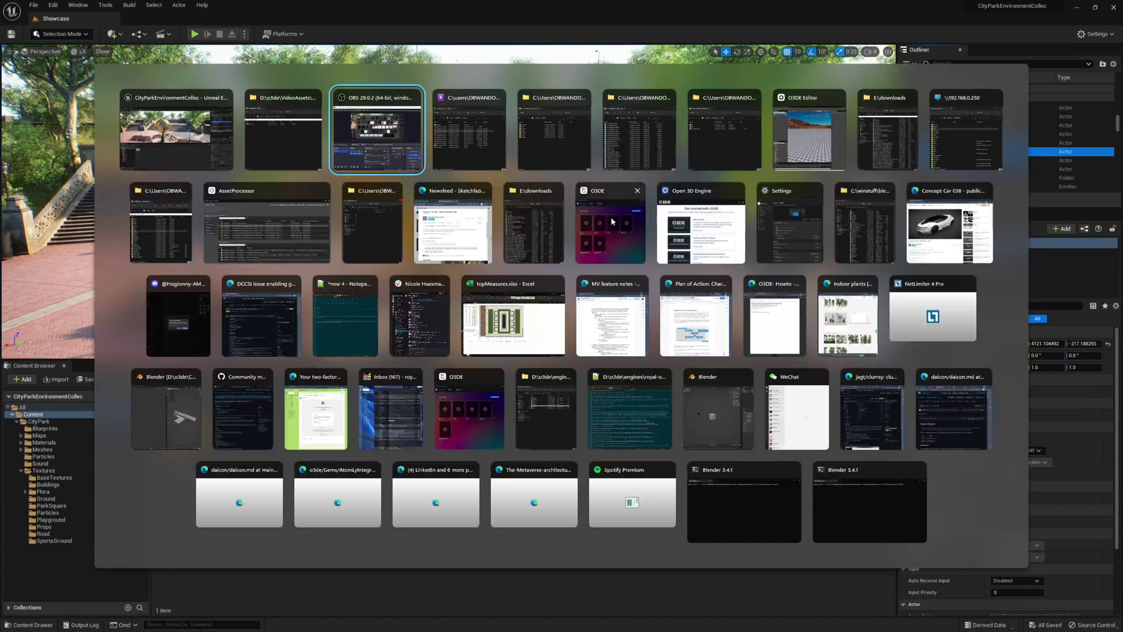
pyautogui.click(808, 133)
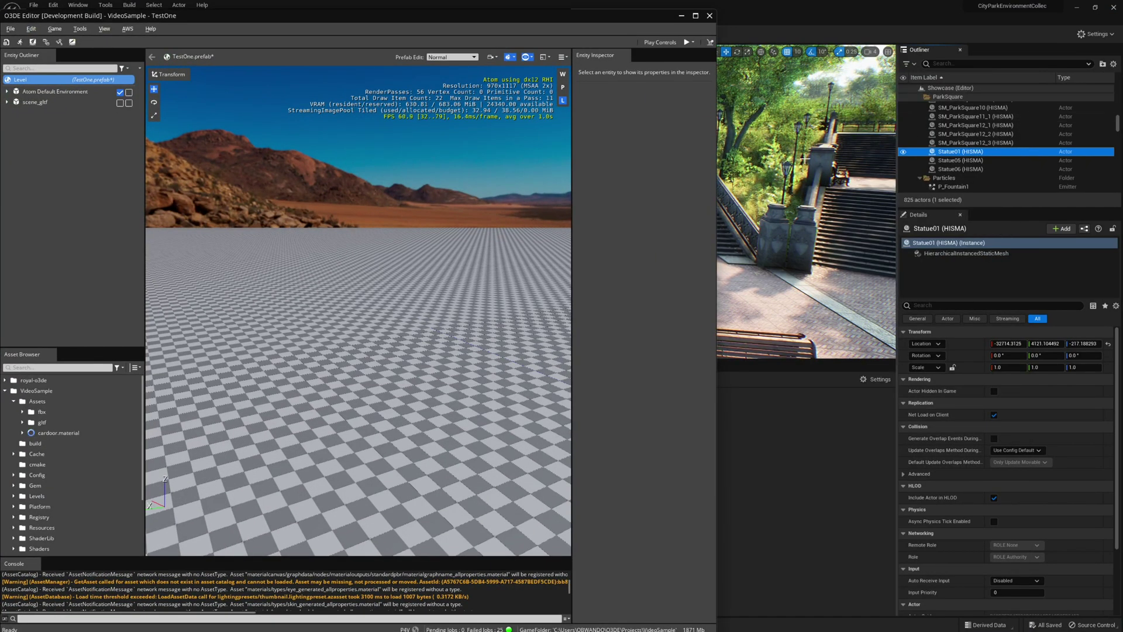
pyautogui.hotkey('alt', 'Tab')
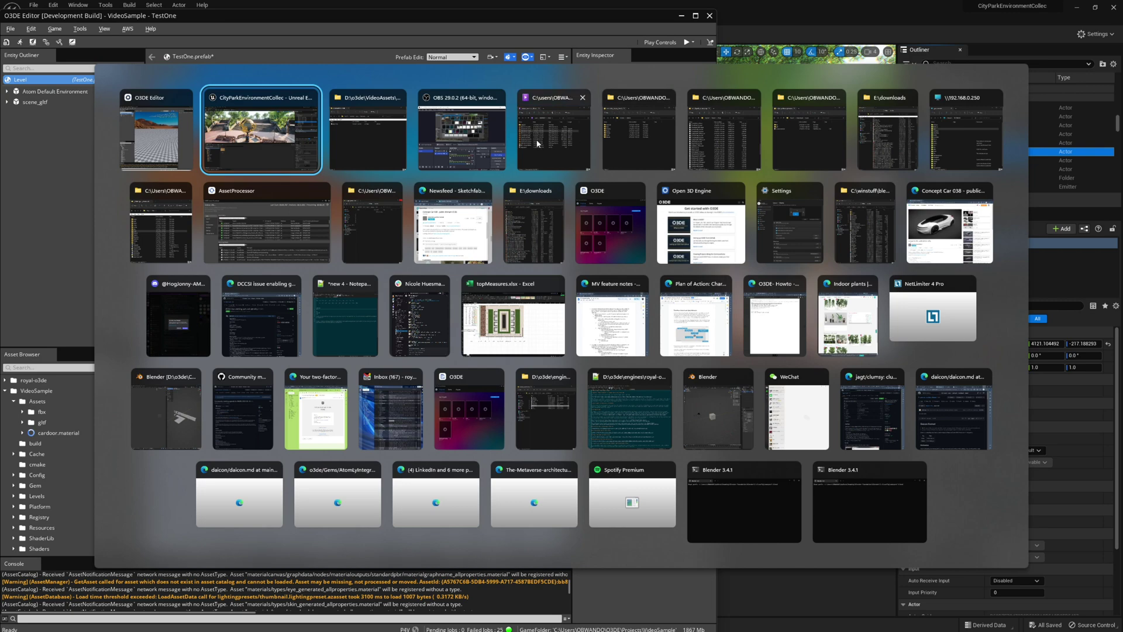
pyautogui.press('Escape')
pyautogui.hotkey('alt', 'Tab')
pyautogui.hotkey('alt', 'Tab')
pyautogui.hotkey('alt', 'Tab')
pyautogui.hotkey('alt', 'Tab')
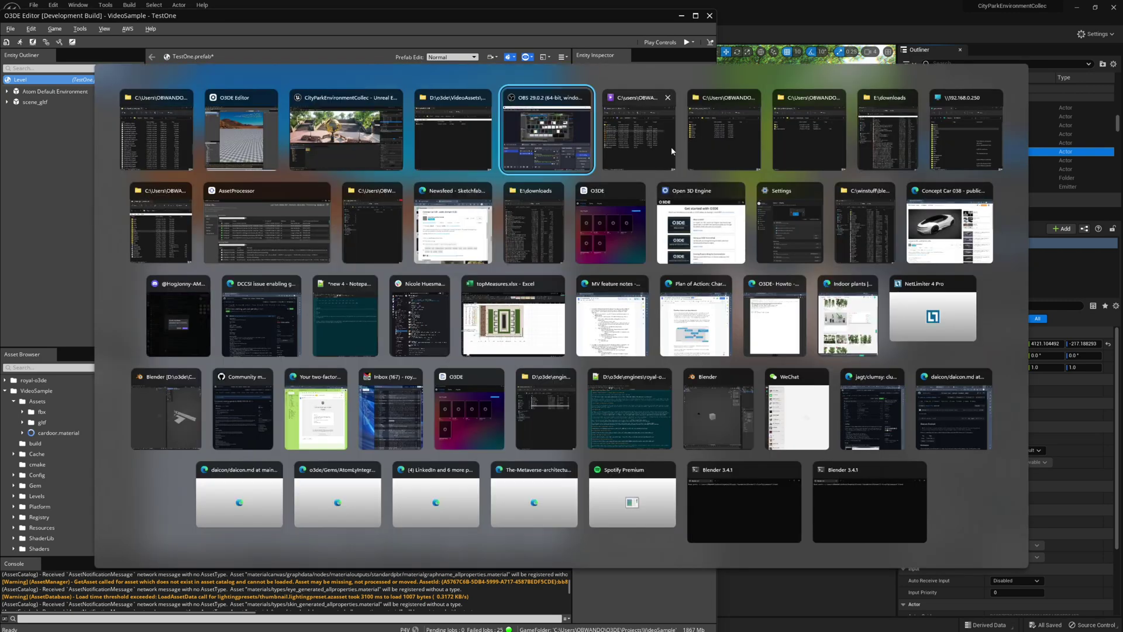
pyautogui.hotkey('alt', 'Tab')
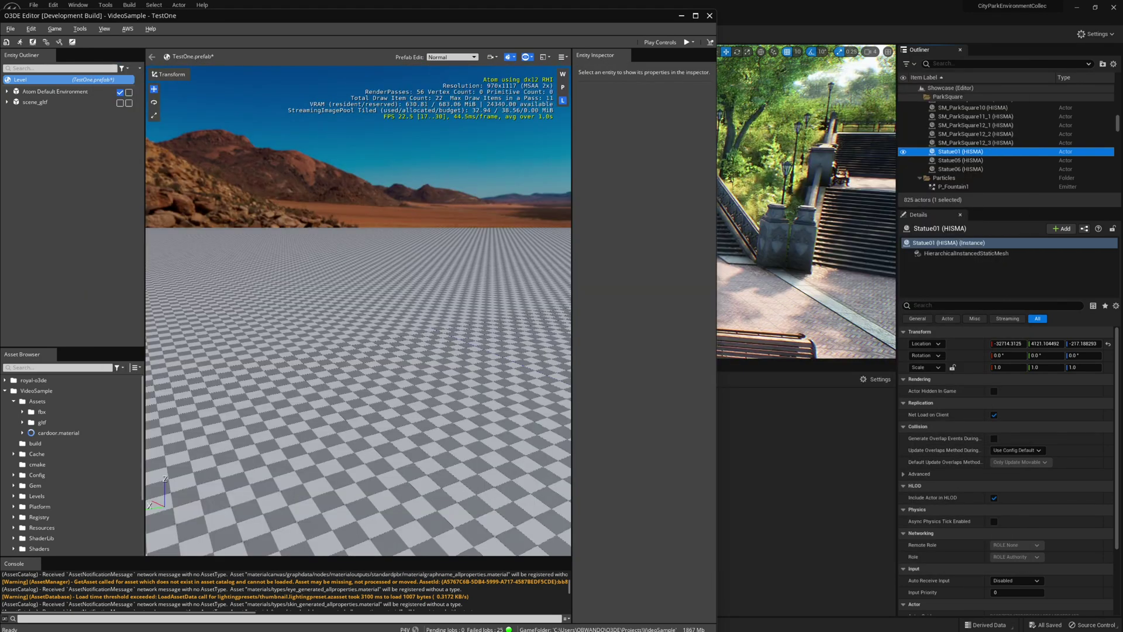
pyautogui.click(1077, 7)
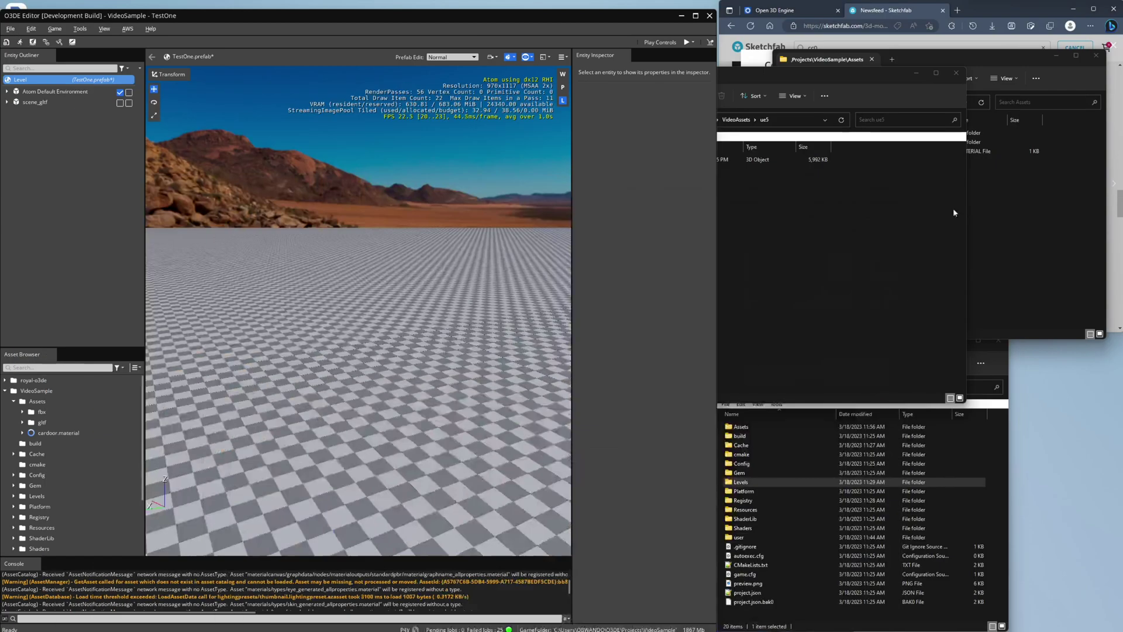
# Arrange the VideoSample and ue5 export folder windows beside the O3DE Editor.
pyautogui.click(817, 446)
pyautogui.moveTo(867, 351); pyautogui.dragTo(973, 349)
pyautogui.click(810, 69)
pyautogui.moveTo(810, 68); pyautogui.dragTo(728, 0)
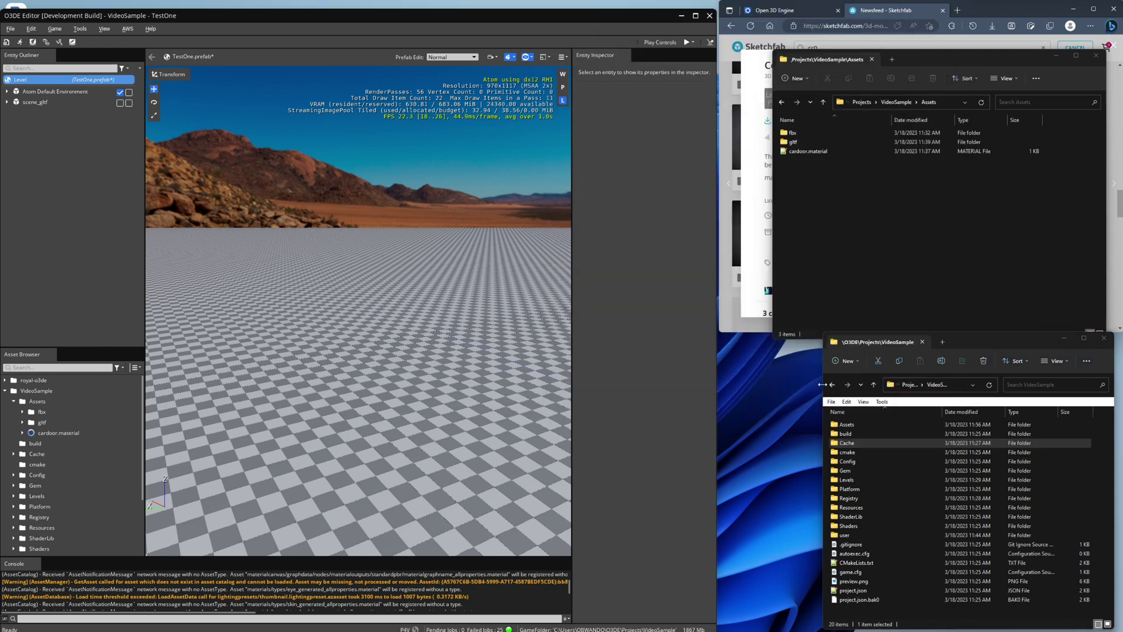
pyautogui.moveTo(823, 385); pyautogui.dragTo(722, 377)
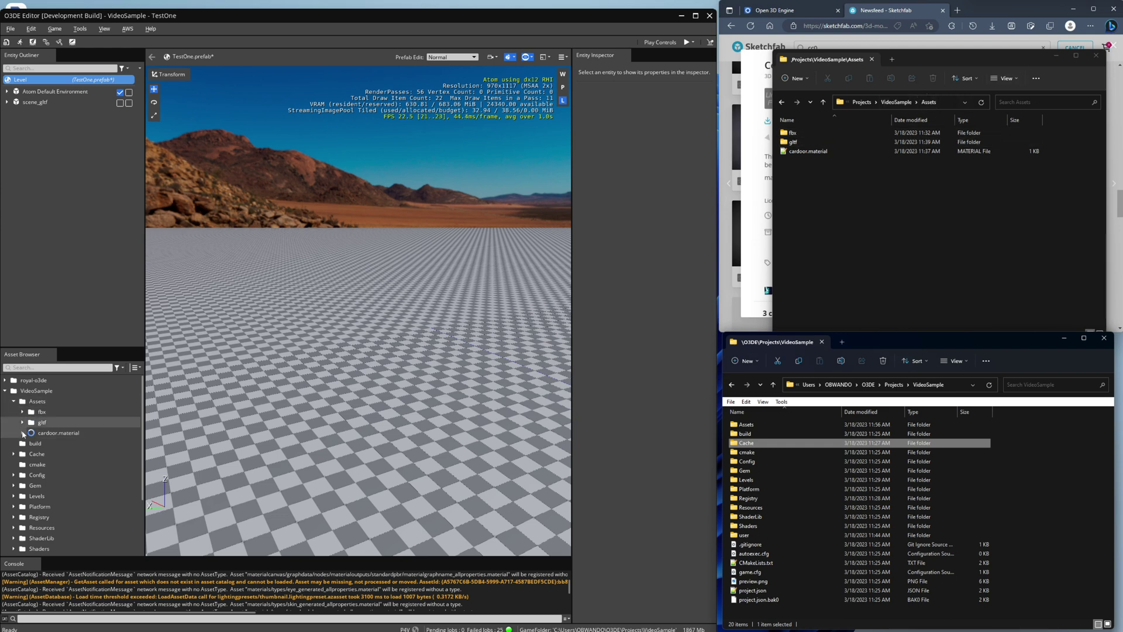
# Open the project's Assets folder in File Explorer from the Asset Browser, closing the duplicate window.
pyautogui.click(39, 405)
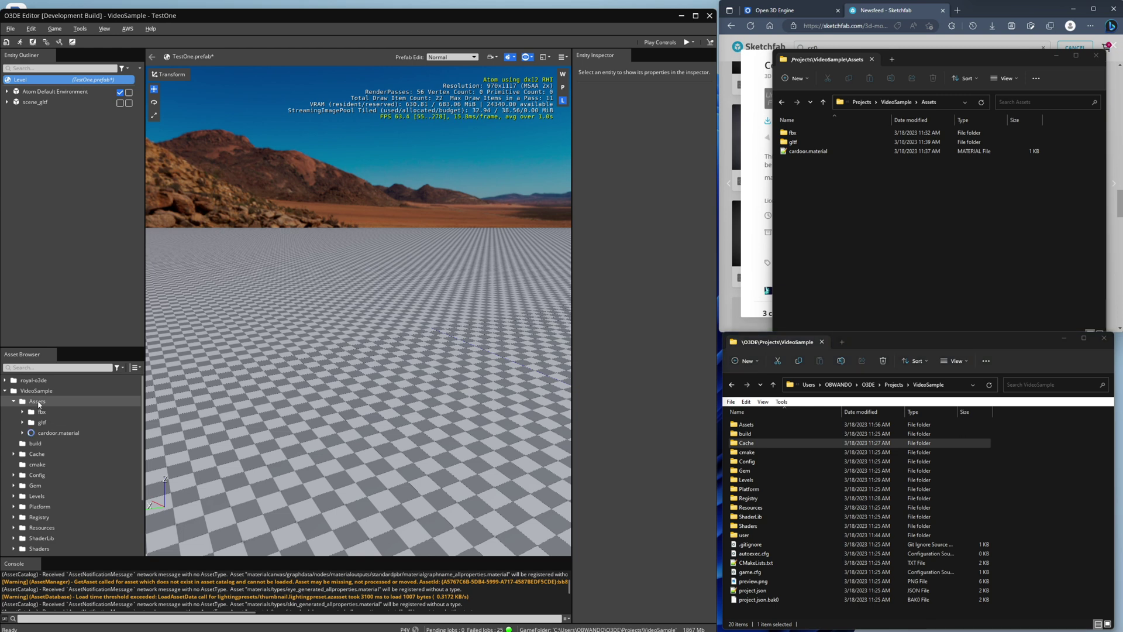
pyautogui.rightClick(41, 403)
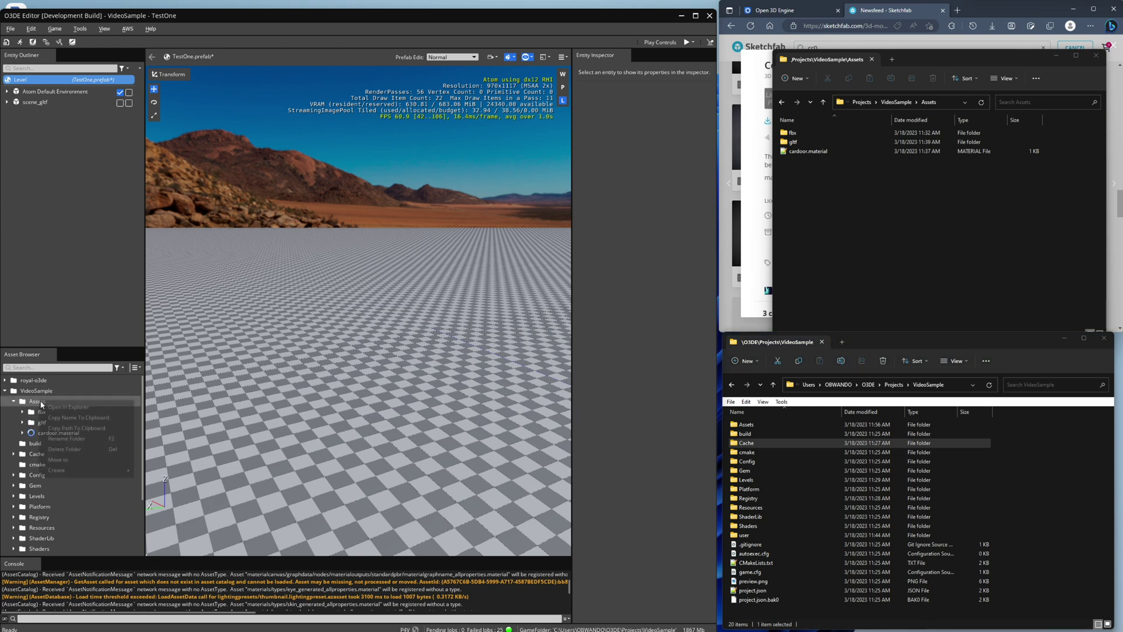
pyautogui.click(68, 406)
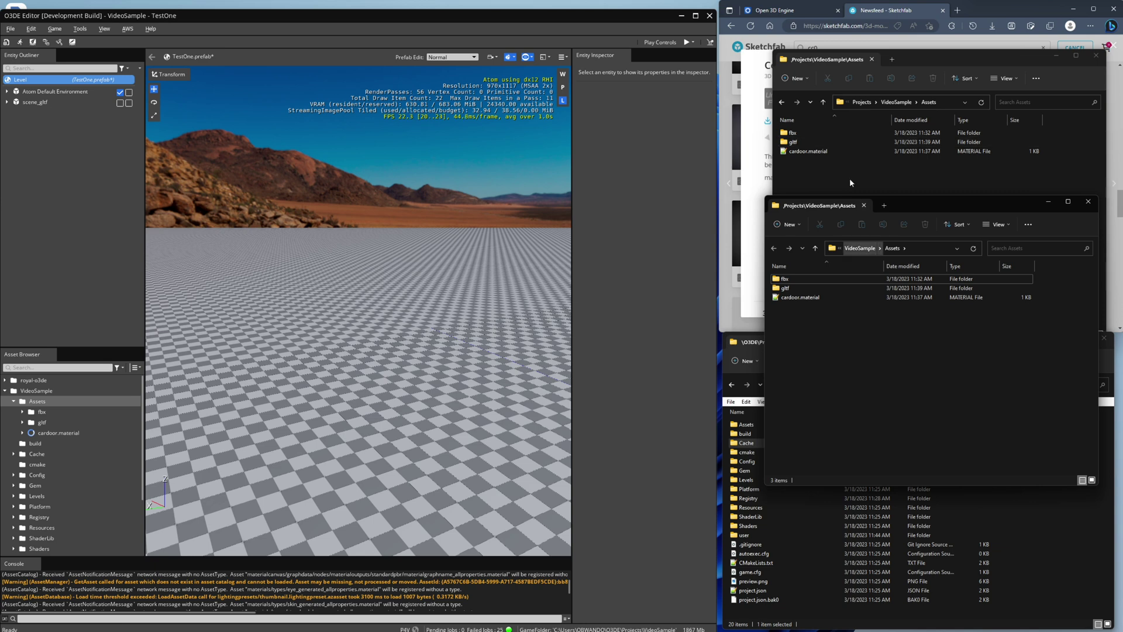
pyautogui.click(1087, 202)
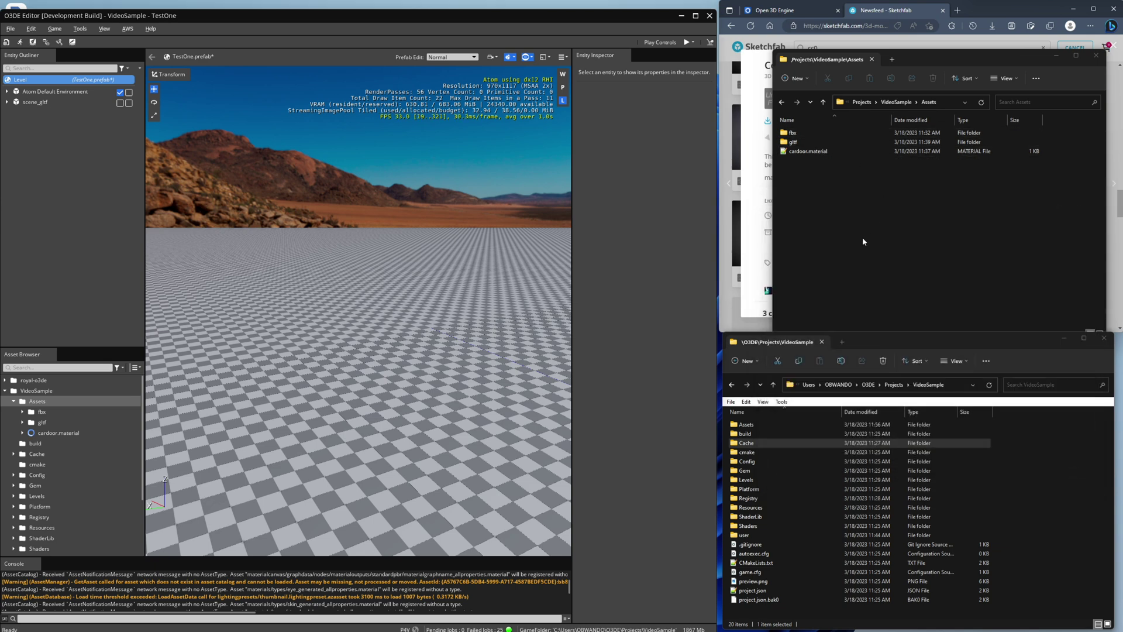
# Create a new folder named ue5 inside the project's Assets folder.
pyautogui.rightClick(811, 173)
pyautogui.moveTo(895, 297)
pyautogui.click(934, 298)
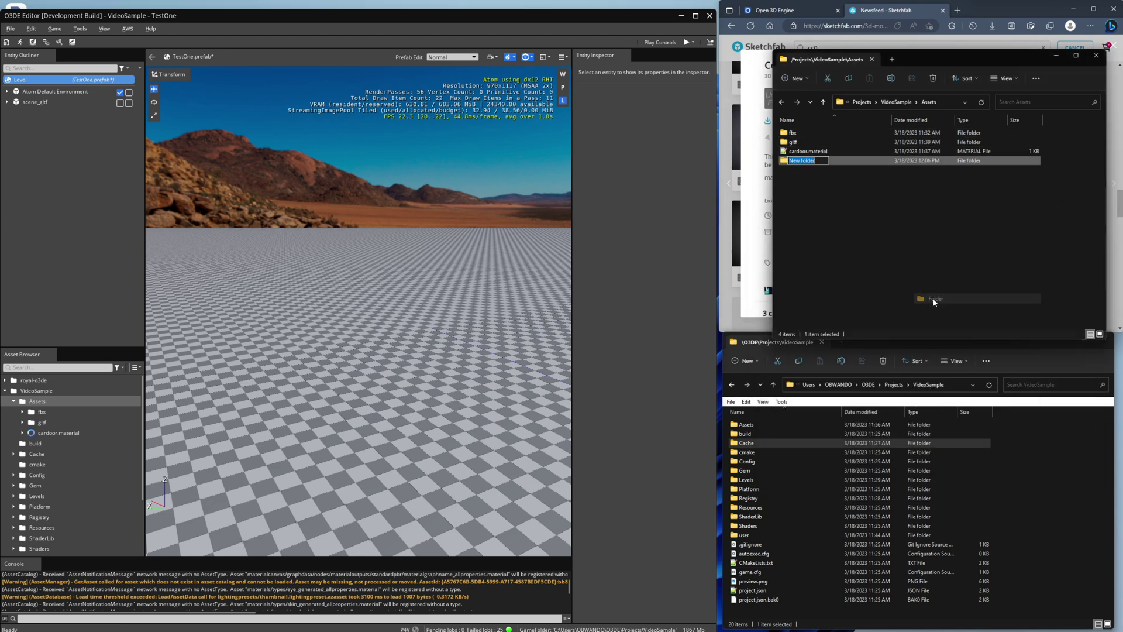
pyautogui.write('ue5')
pyautogui.press('Return')
pyautogui.press('Return')
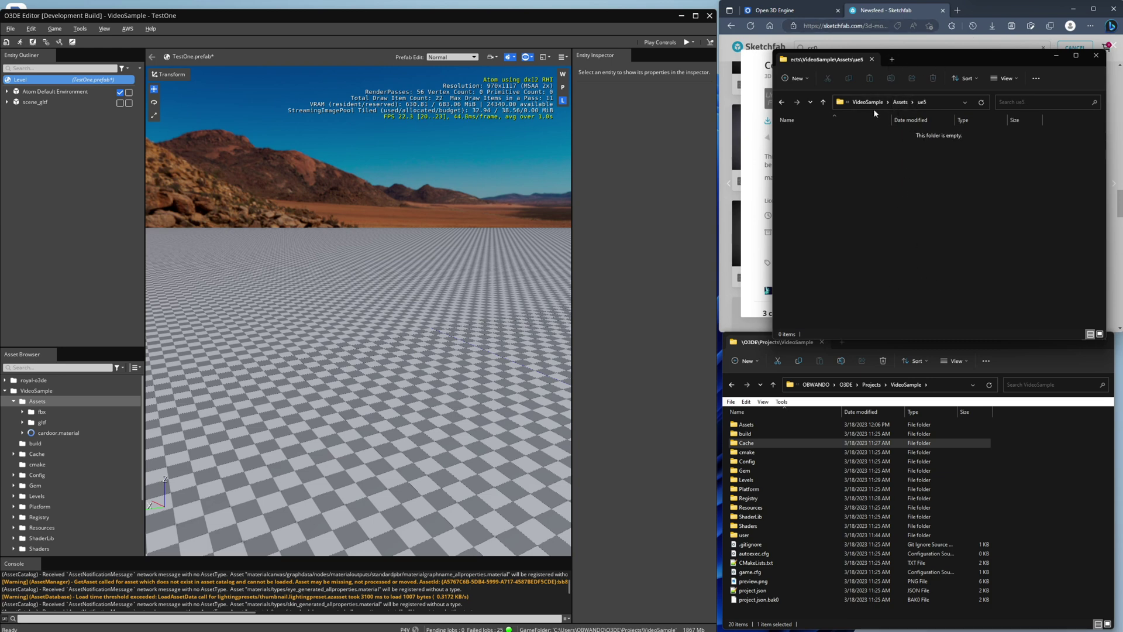
# Copy Statue01.fbx into Assets\ue5 and expand ue5 in the Asset Browser to show it.
pyautogui.moveTo(1122, 258); pyautogui.dragTo(903, 193)
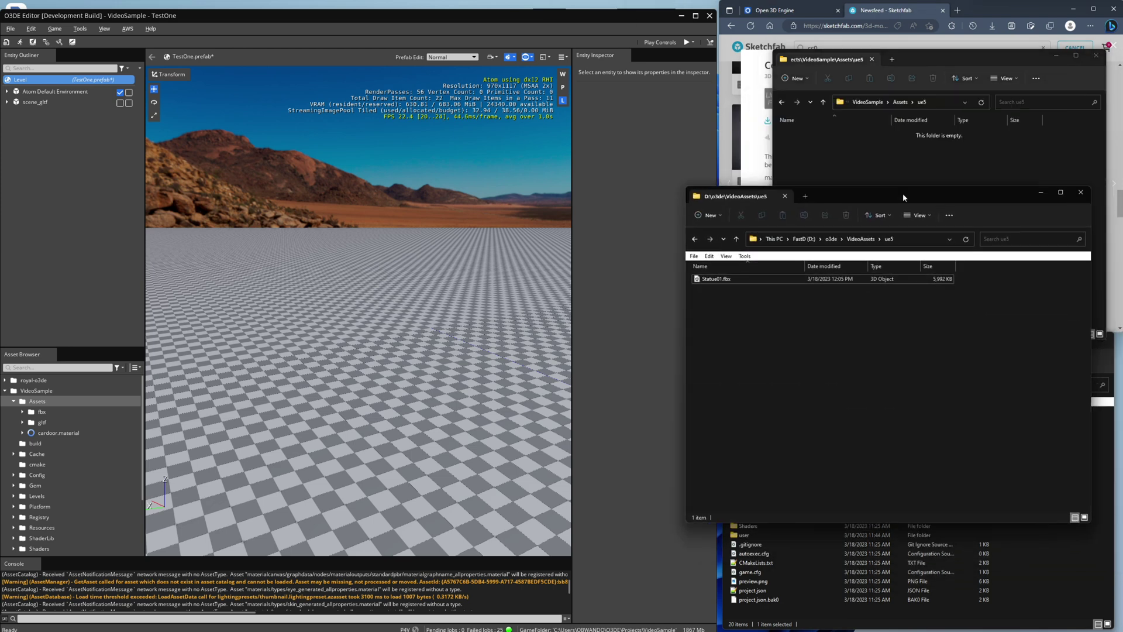
pyautogui.hotkey('ctrl', 'a')
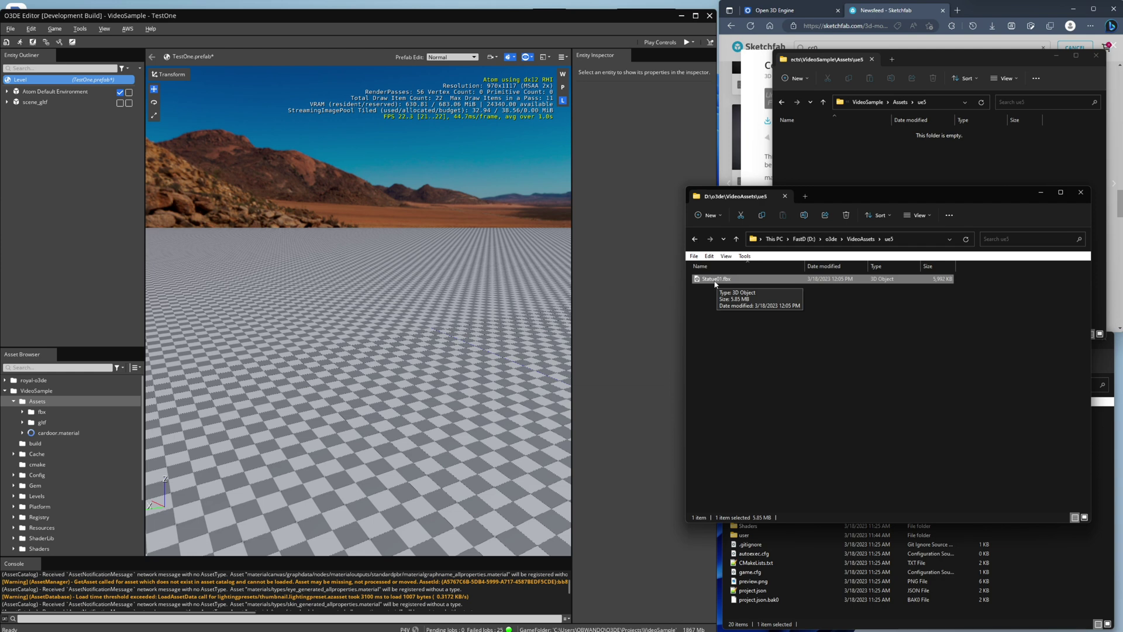
pyautogui.moveTo(712, 282); pyautogui.dragTo(841, 149, button='right')
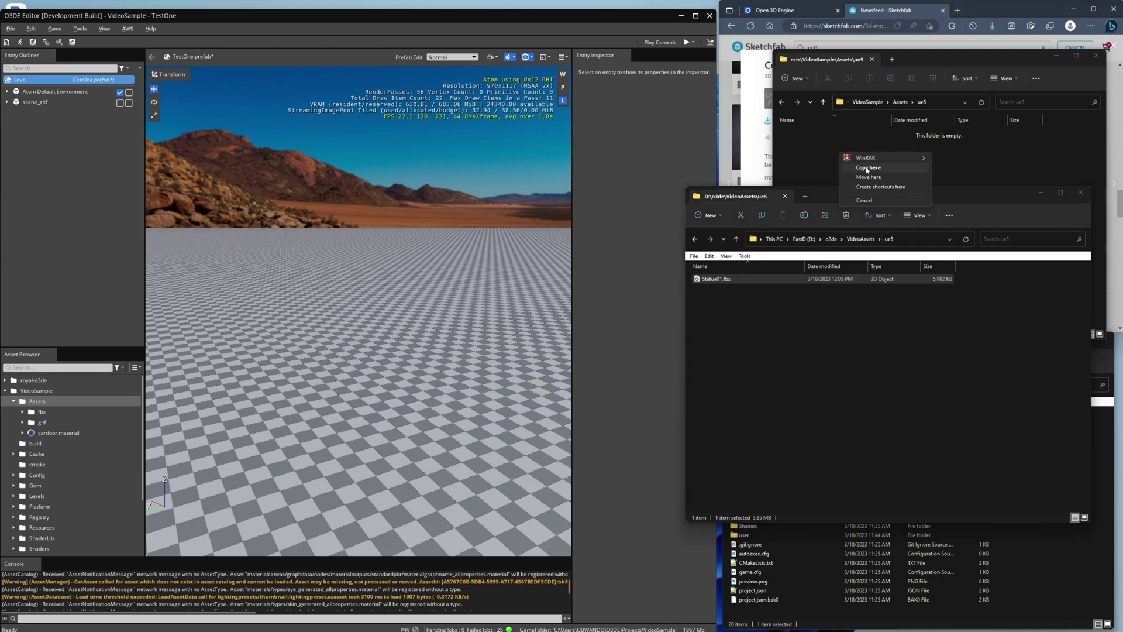
pyautogui.click(868, 169)
pyautogui.click(858, 388)
pyautogui.moveTo(918, 199); pyautogui.dragTo(1122, 201)
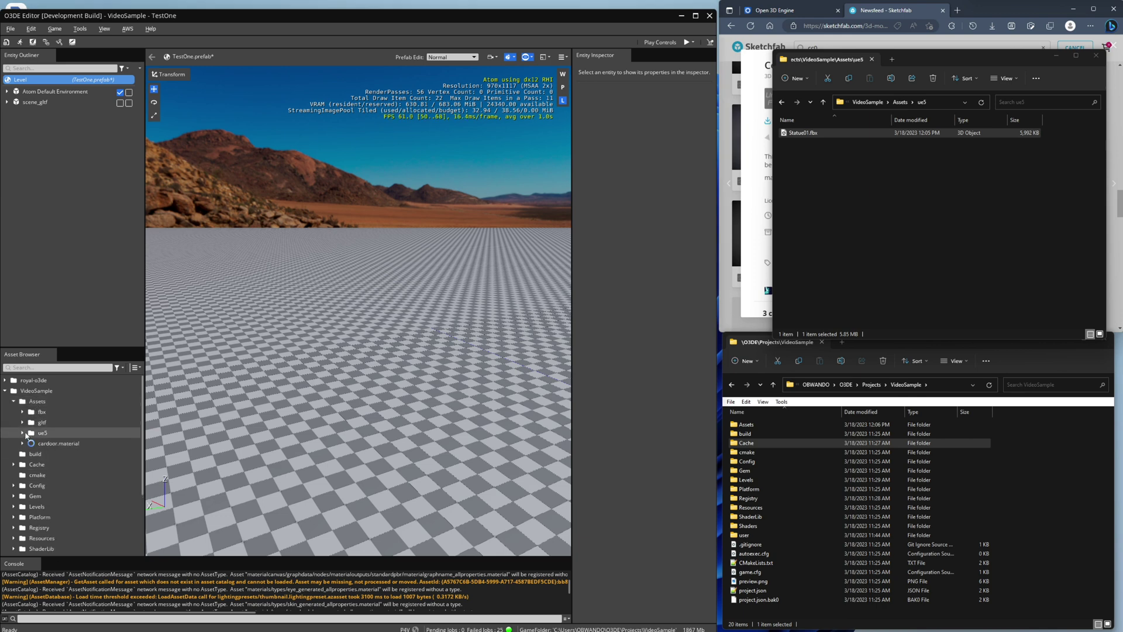
pyautogui.click(23, 433)
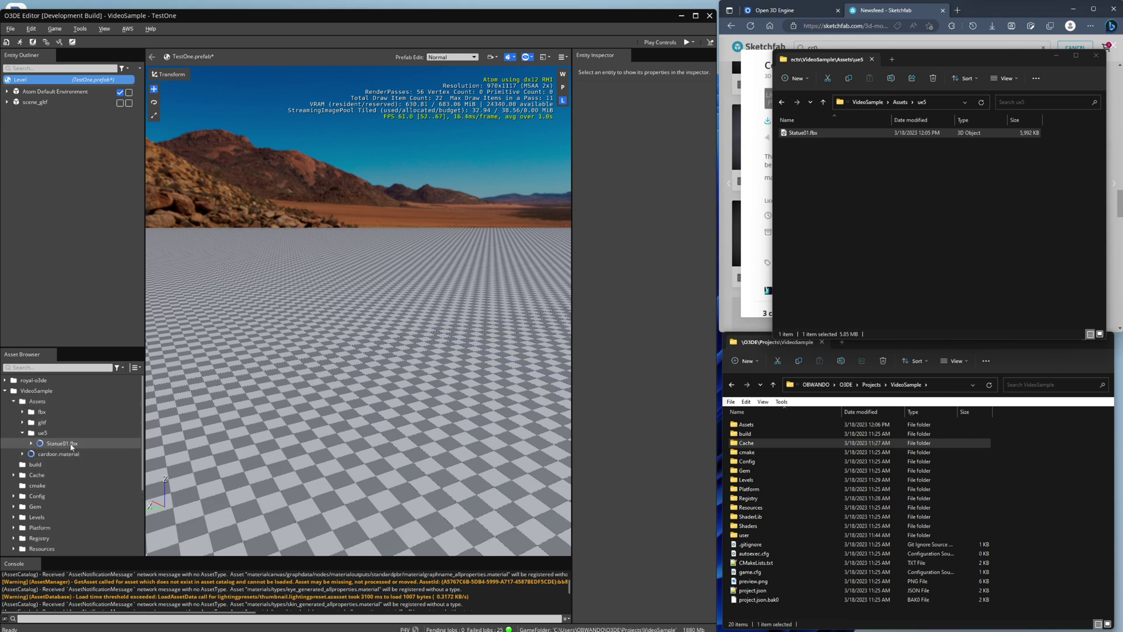
# Place Statue01.fbx into the level and select the Statue01 (HISMA) entity in the Entity Outliner.
pyautogui.moveTo(71, 447); pyautogui.dragTo(334, 395)
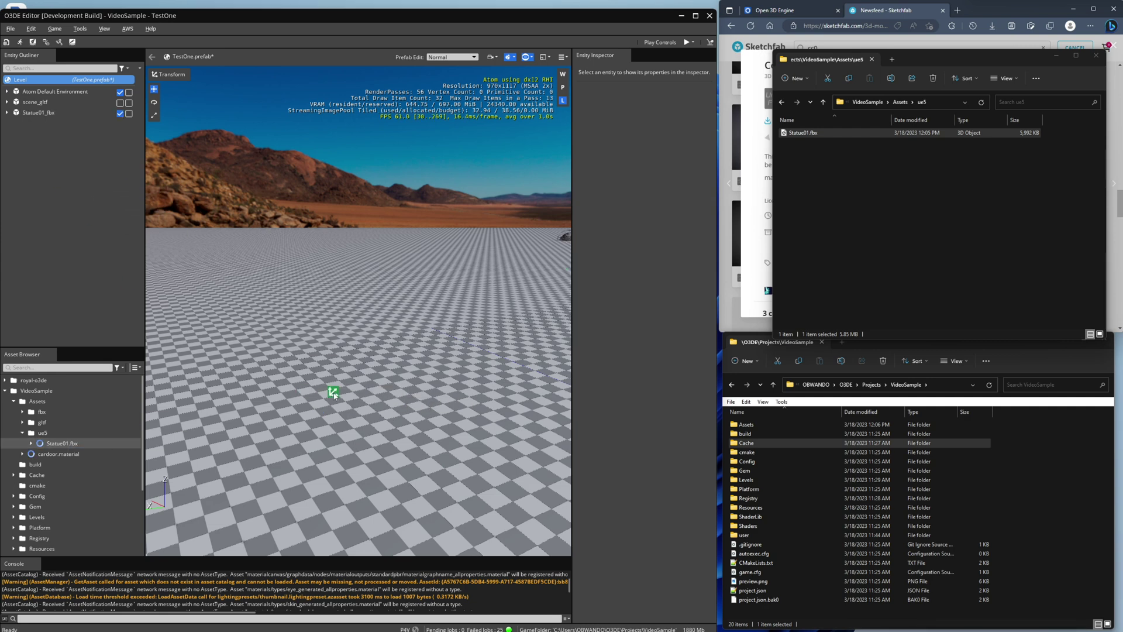
pyautogui.moveTo(404, 403); pyautogui.dragTo(431, 362, button='right')
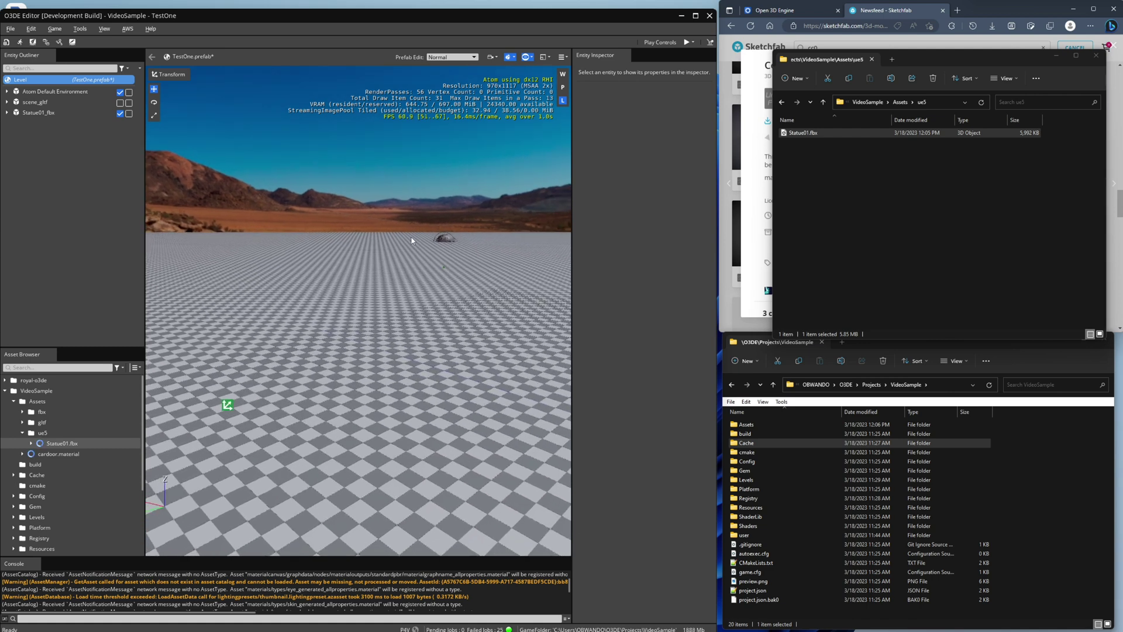
pyautogui.click(7, 112)
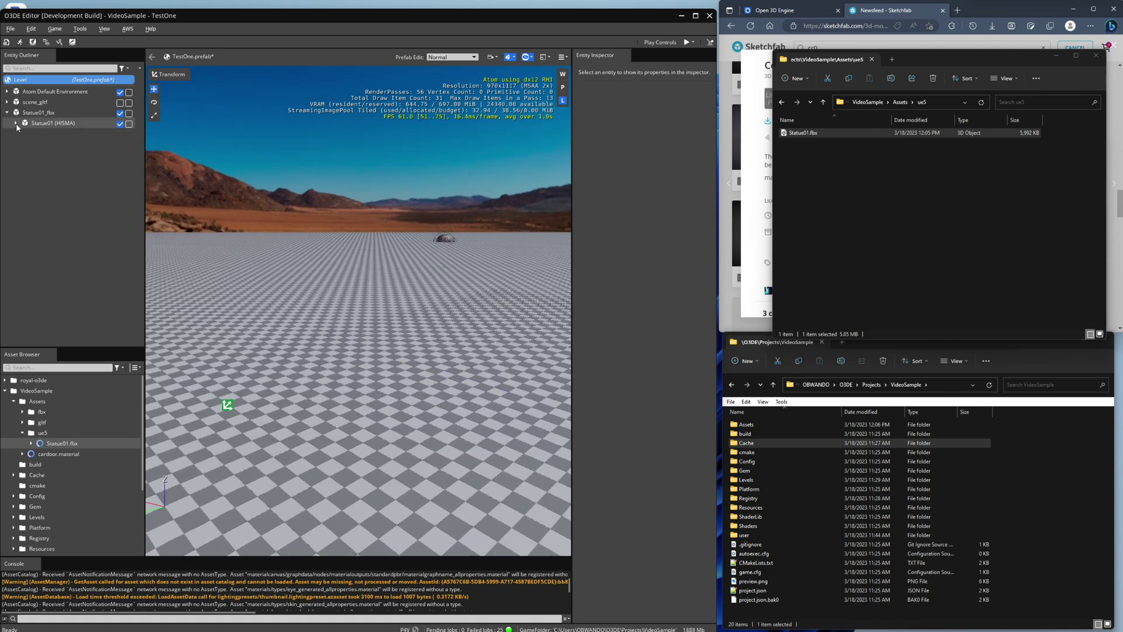
pyautogui.click(48, 124)
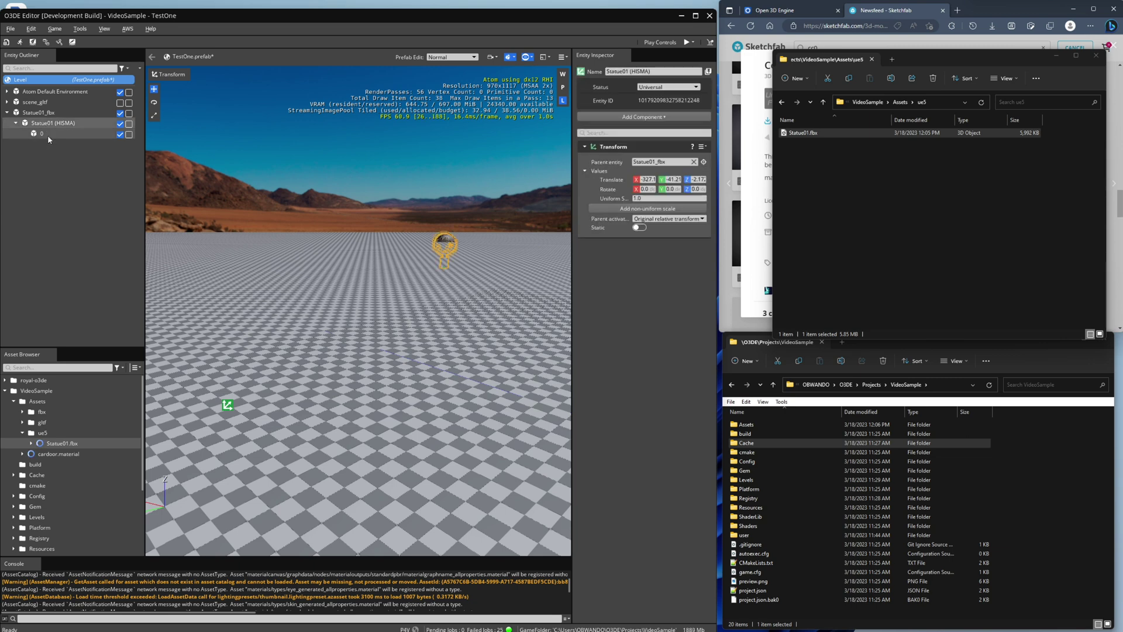
pyautogui.click(47, 133)
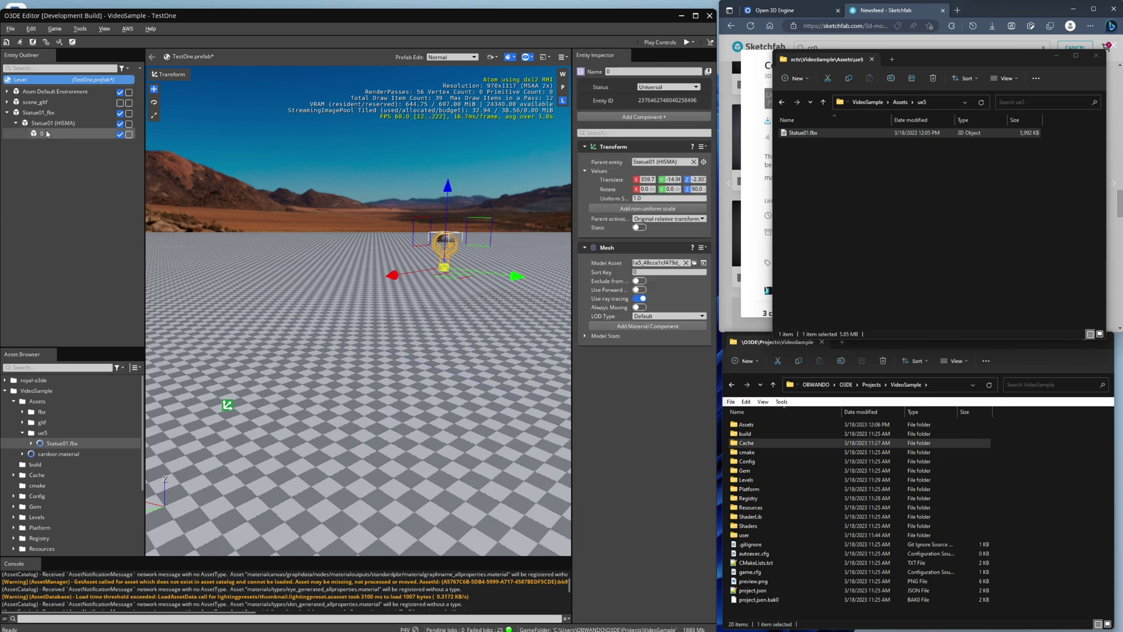
pyautogui.click(50, 123)
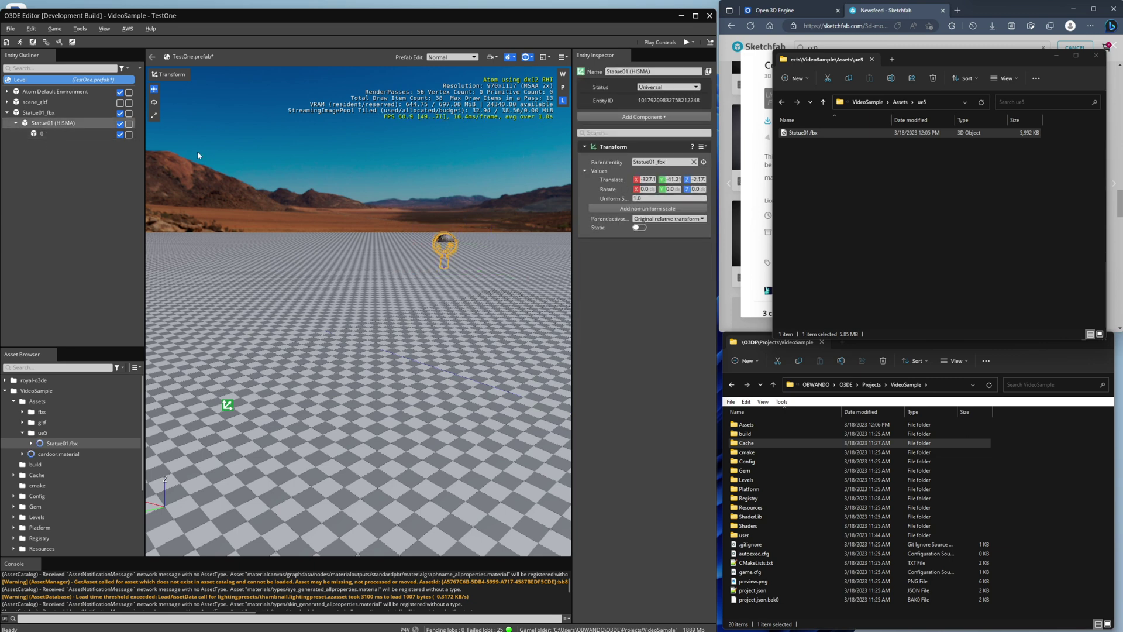
pyautogui.click(51, 113)
pyautogui.click(57, 124)
# Set the Statue01 (HISMA) entity's Translate X, Y and Z to 0.
pyautogui.click(644, 179)
pyautogui.write('0')
pyautogui.press('Tab')
pyautogui.write('0')
pyautogui.press('Tab')
# Zero the child mesh entity 0's Translate values and turn the view toward the statue.
pyautogui.write('0')
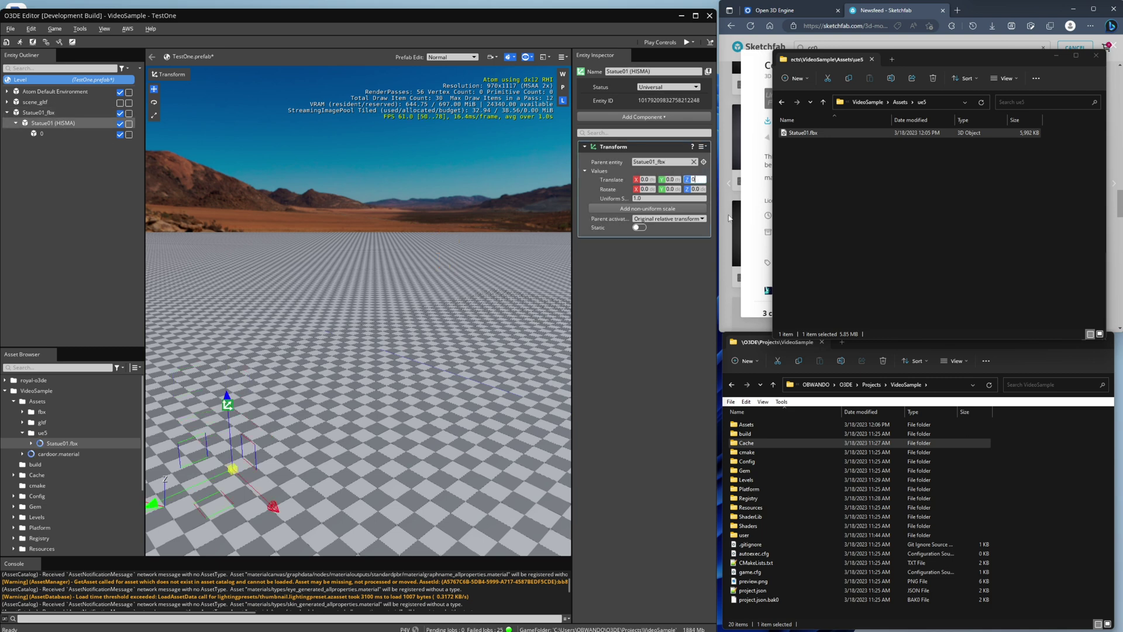
pyautogui.press('Return')
pyautogui.click(42, 133)
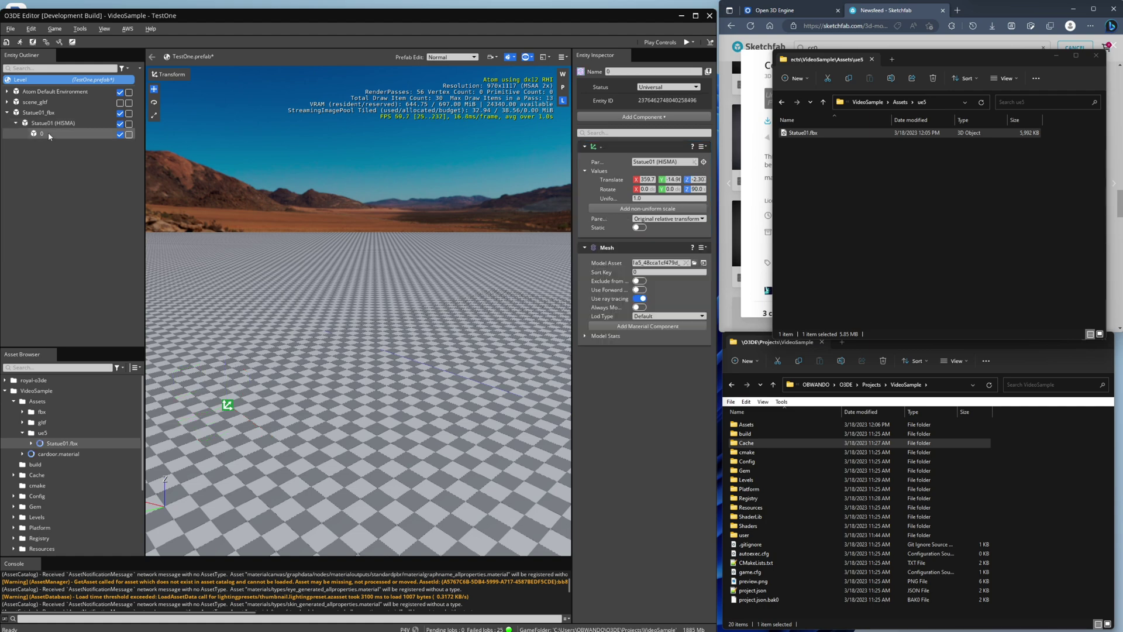
pyautogui.press('Tab')
pyautogui.write('0')
pyautogui.press('Tab')
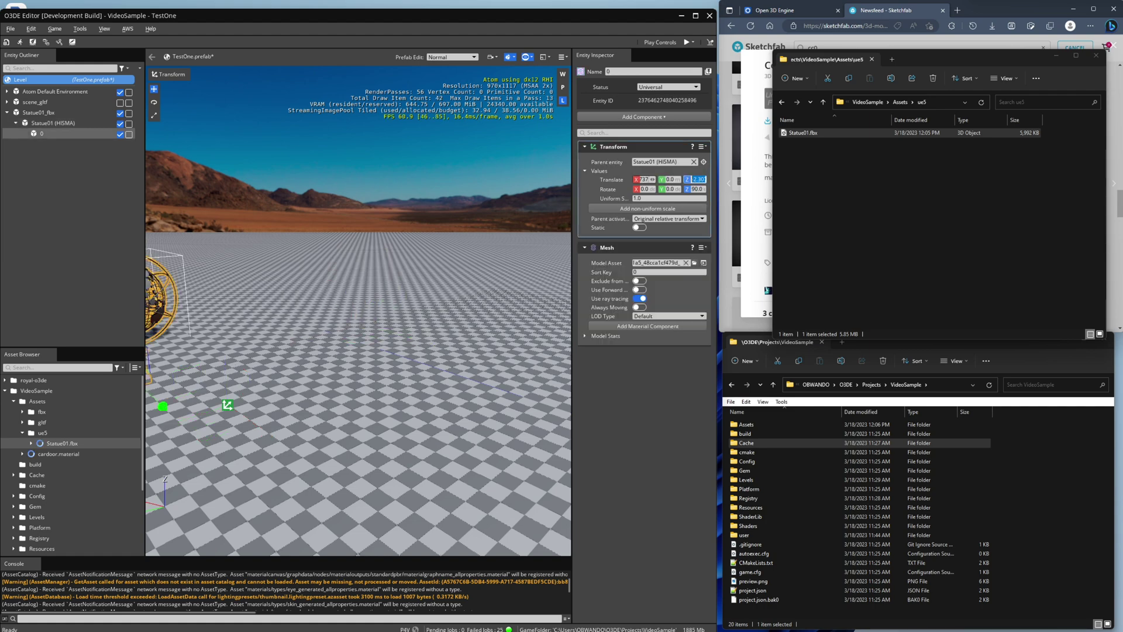
pyautogui.write('0')
pyautogui.press('Return')
pyautogui.moveTo(416, 310); pyautogui.dragTo(379, 309, button='right')
pyautogui.press('w')
pyautogui.press('s')
# Zero the Statue01_fbx entity's position and fly the camera to the globe statue.
pyautogui.click(75, 113)
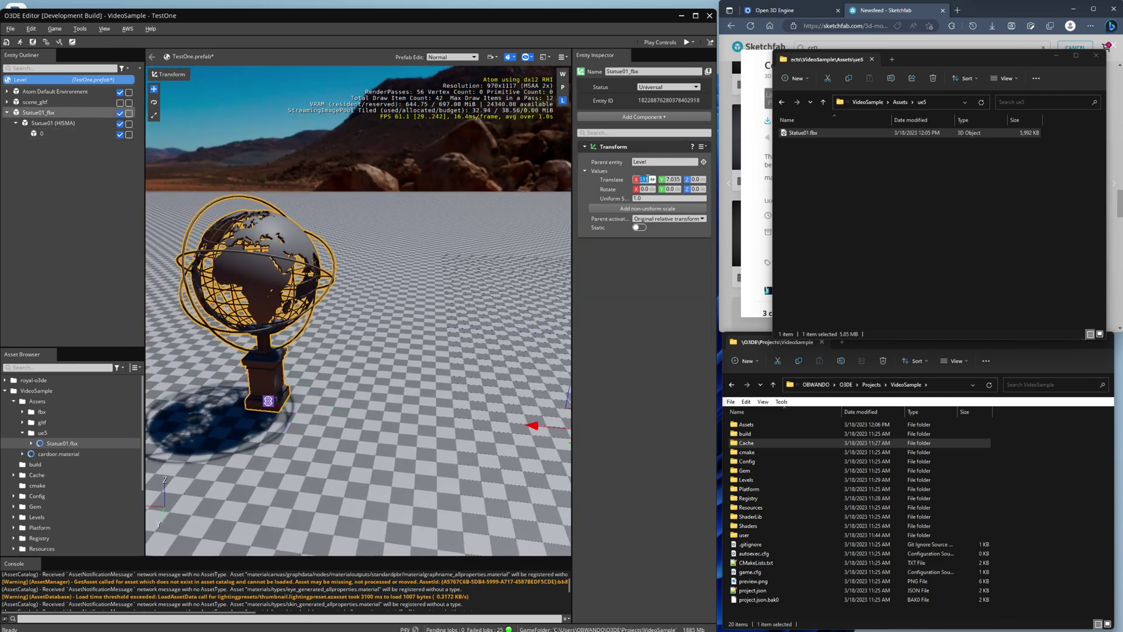
pyautogui.write('0')
pyautogui.press('Tab')
pyautogui.write('0')
pyautogui.press('Tab')
pyautogui.press('Tab')
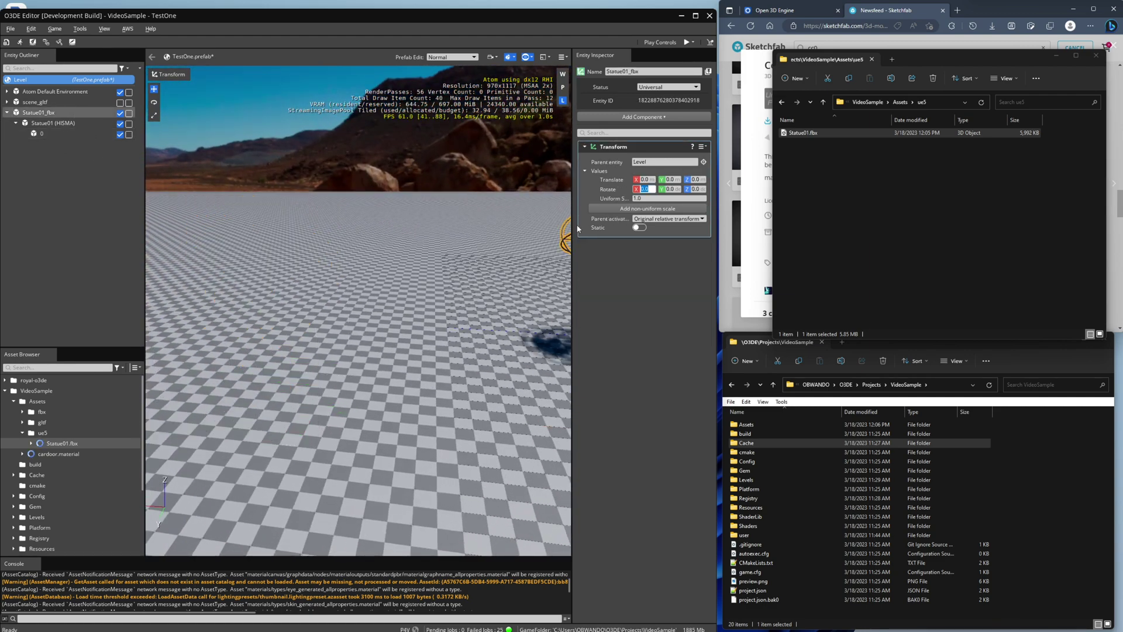
pyautogui.moveTo(506, 252); pyautogui.dragTo(531, 234, button='right')
pyautogui.press('w')
pyautogui.press('d')
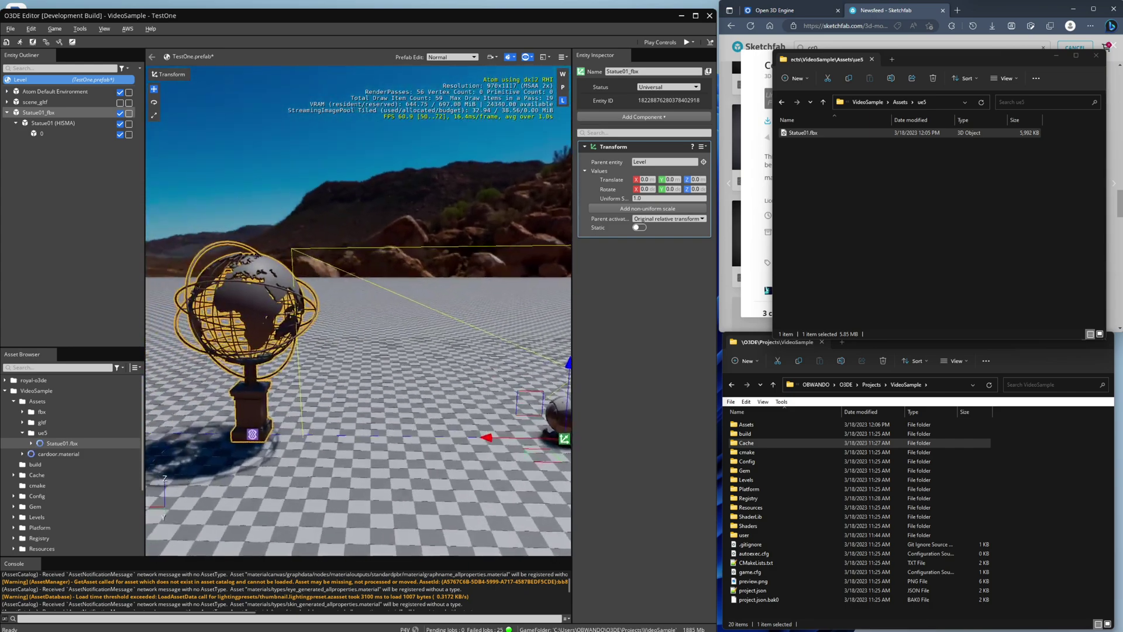
# Select child mesh entity 0 and fly the camera around to frame the globe statue.
pyautogui.click(359, 289)
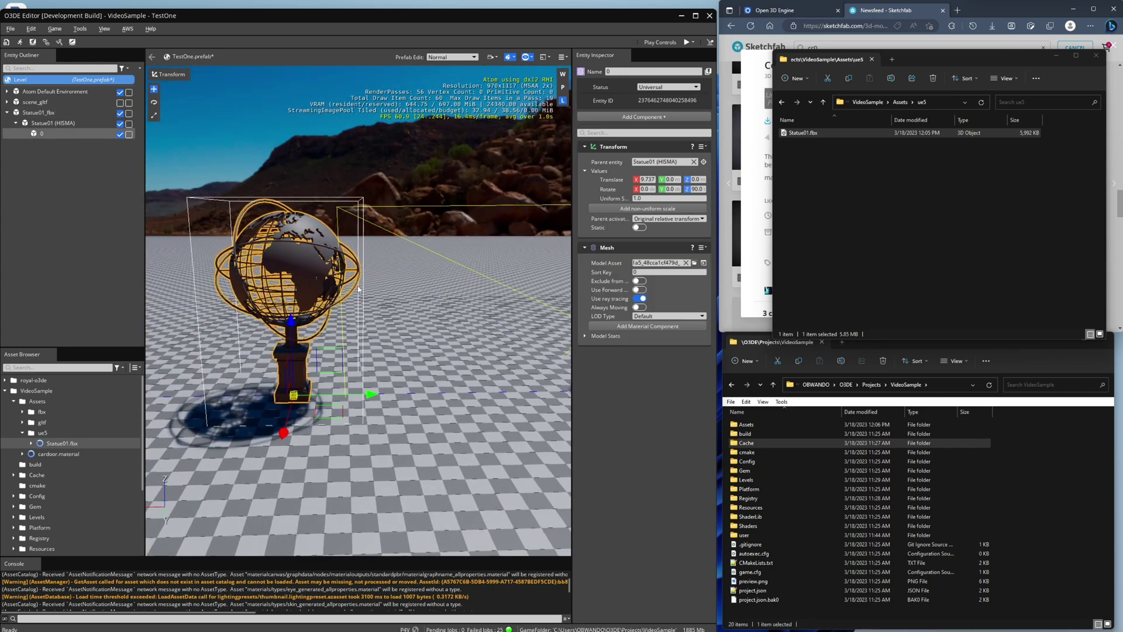
pyautogui.press('s')
pyautogui.moveTo(359, 289); pyautogui.dragTo(422, 290, button='right')
pyautogui.press('a')
pyautogui.press('d')
pyautogui.press('w')
pyautogui.press('d')
pyautogui.press('s')
pyautogui.press('a')
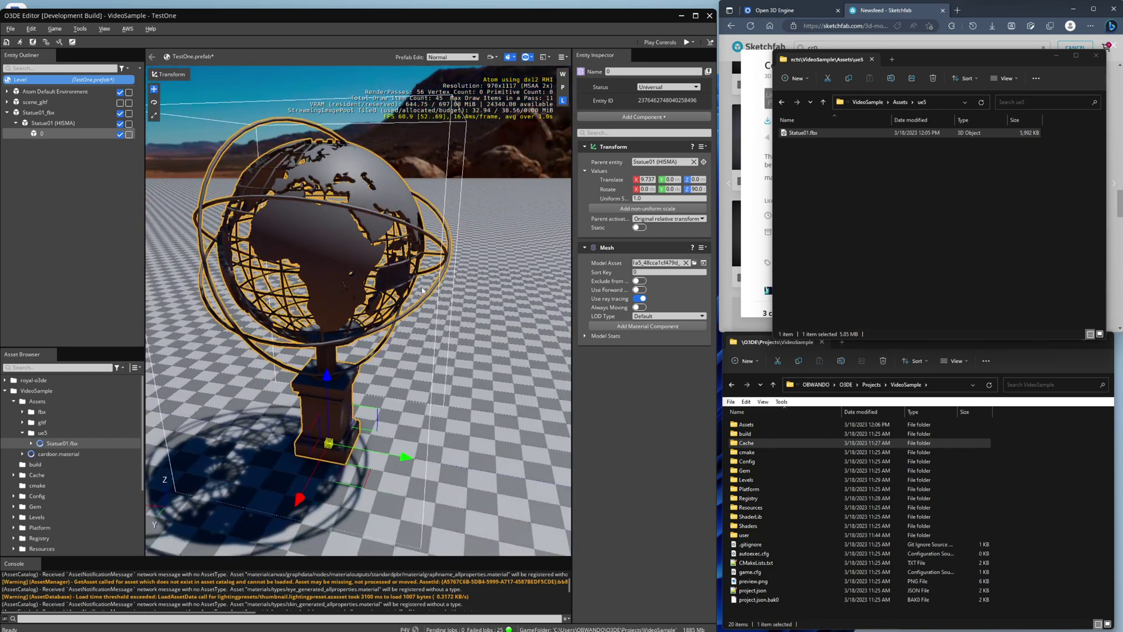
# Add a Material component and generate the Pool02 and Statue01 source .material files.
pyautogui.click(644, 330)
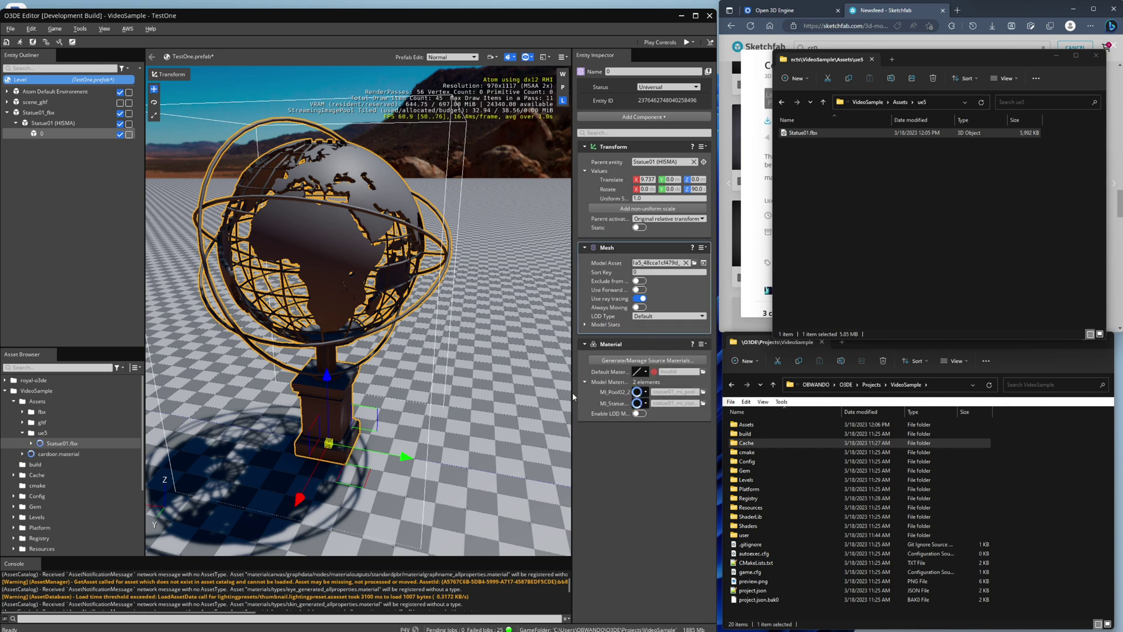
pyautogui.moveTo(571, 391); pyautogui.dragTo(539, 392)
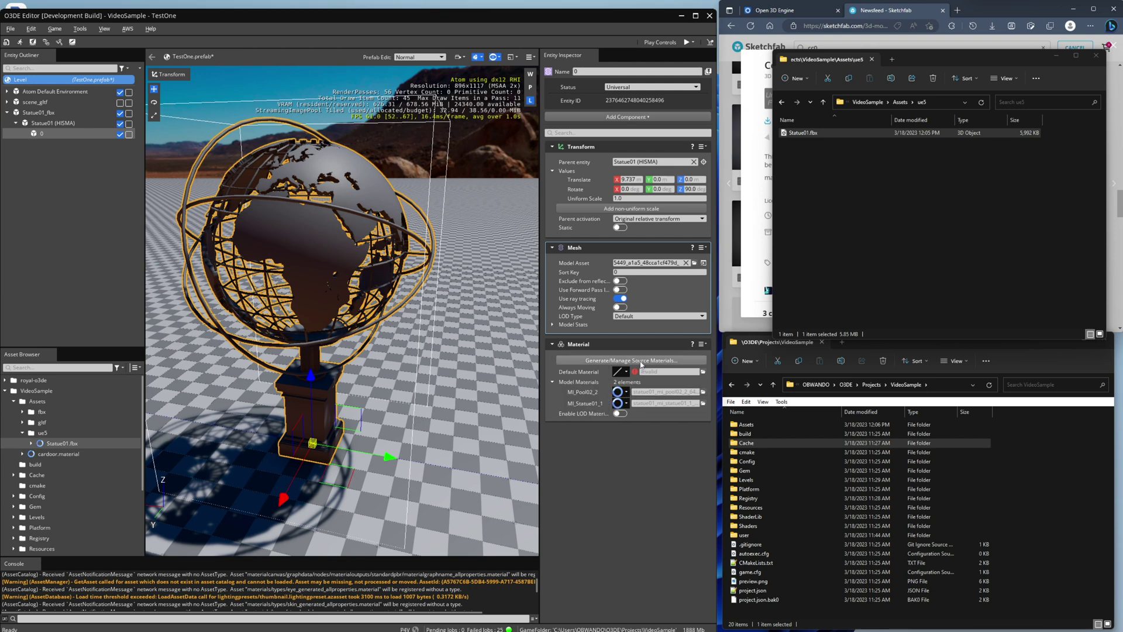
pyautogui.click(639, 361)
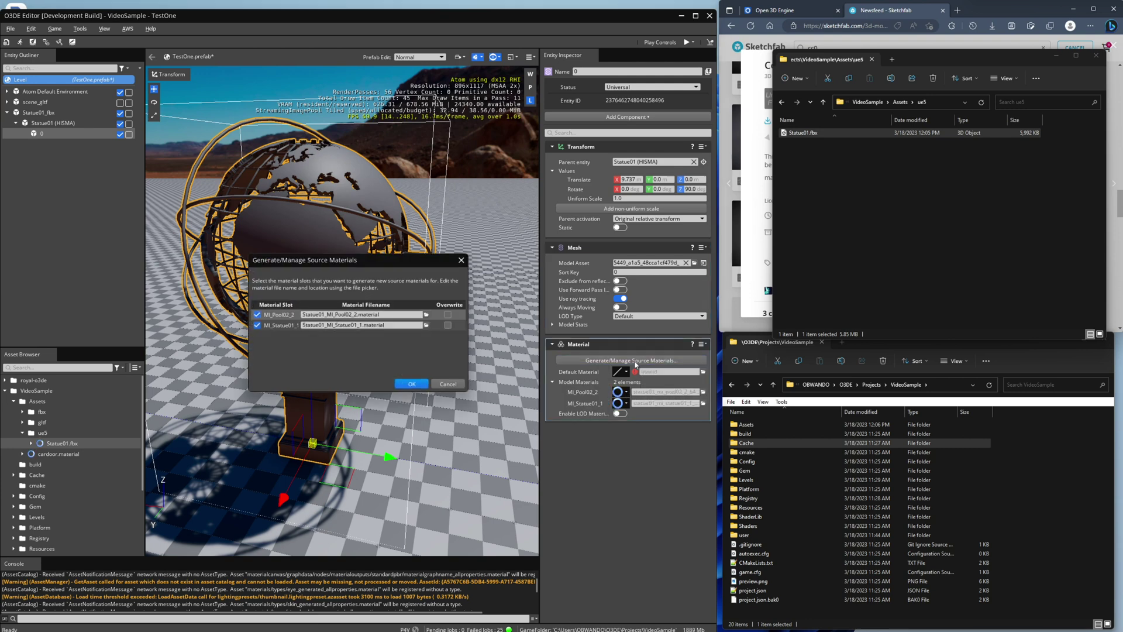
pyautogui.click(411, 384)
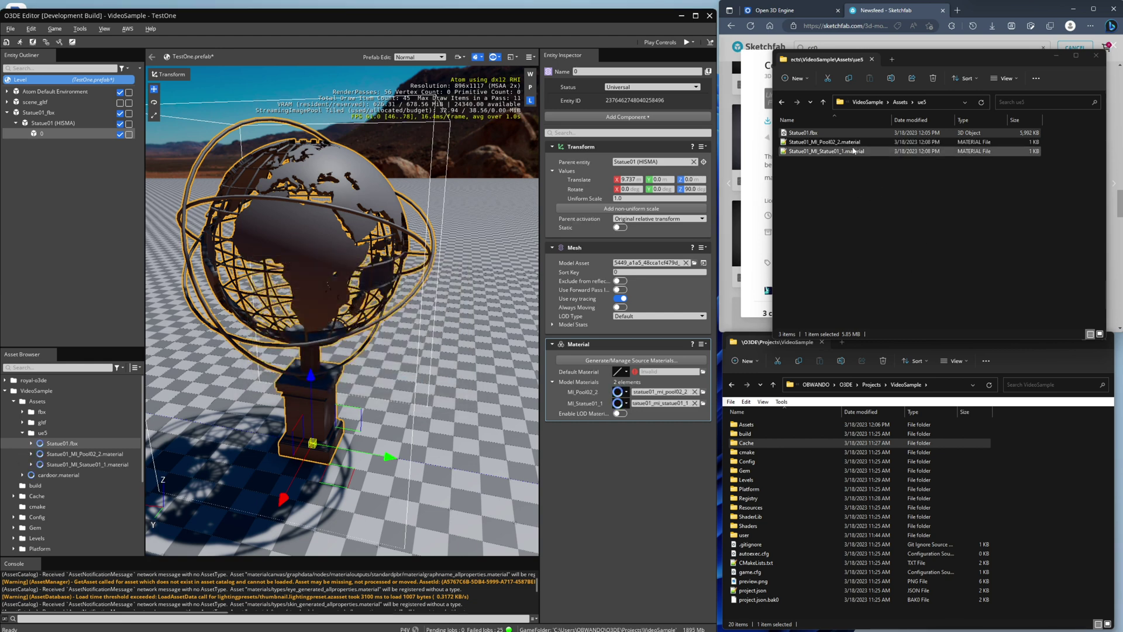
pyautogui.moveTo(859, 188); pyautogui.dragTo(855, 234)
# Open Statue01_MI_Pool02_2.material in Notepad++, shrink and move the window, then close it.
pyautogui.doubleClick(833, 142)
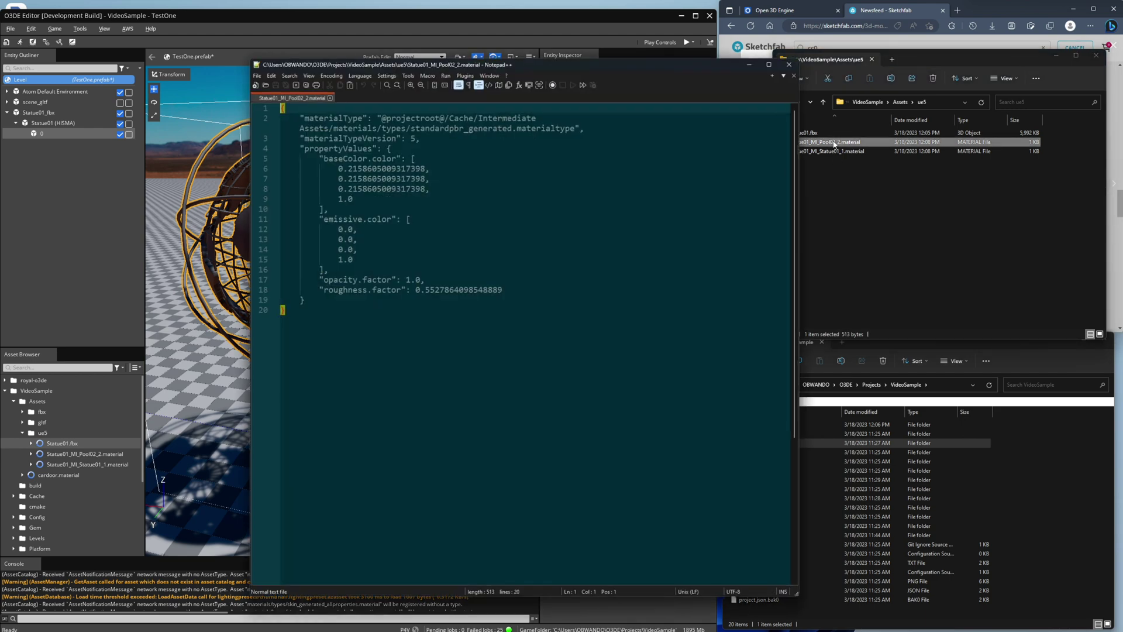
pyautogui.moveTo(795, 593); pyautogui.dragTo(701, 400)
pyautogui.moveTo(556, 63); pyautogui.dragTo(918, 237)
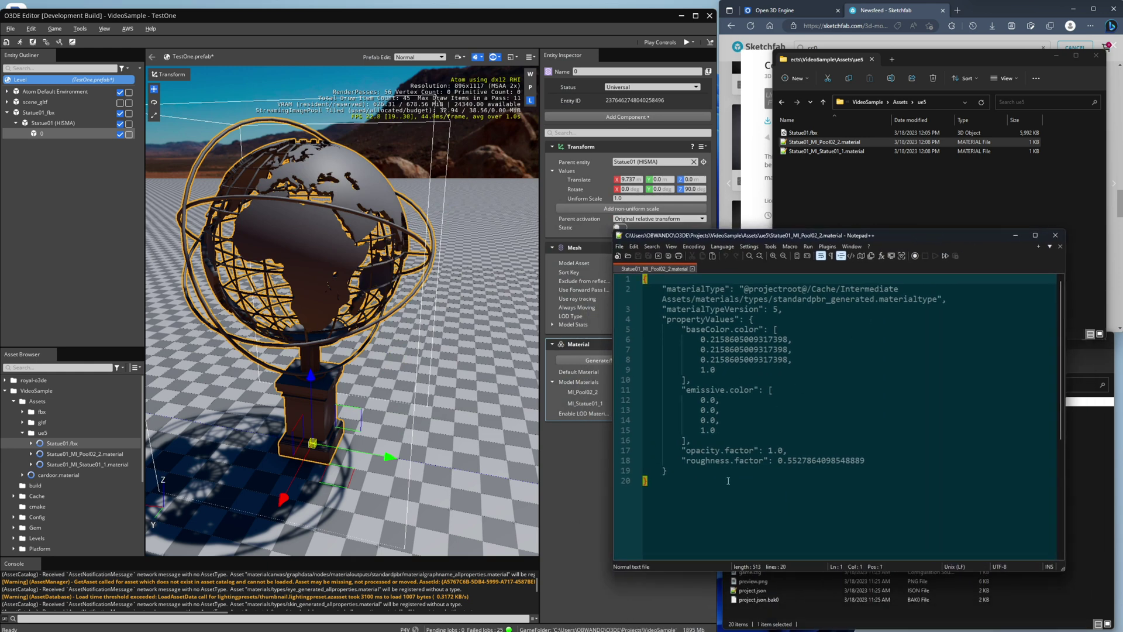
pyautogui.click(1055, 235)
# Open the Pool02 slot in Material Editor, review colour 55,55,55 and roughness 0.553, then close it.
pyautogui.click(627, 395)
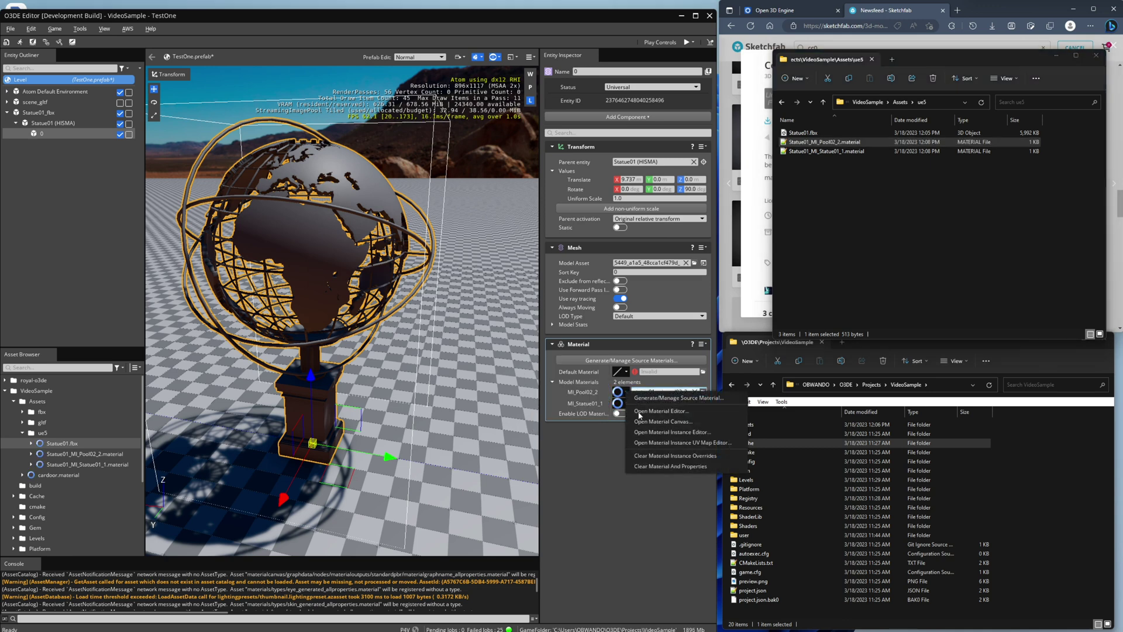
pyautogui.click(672, 412)
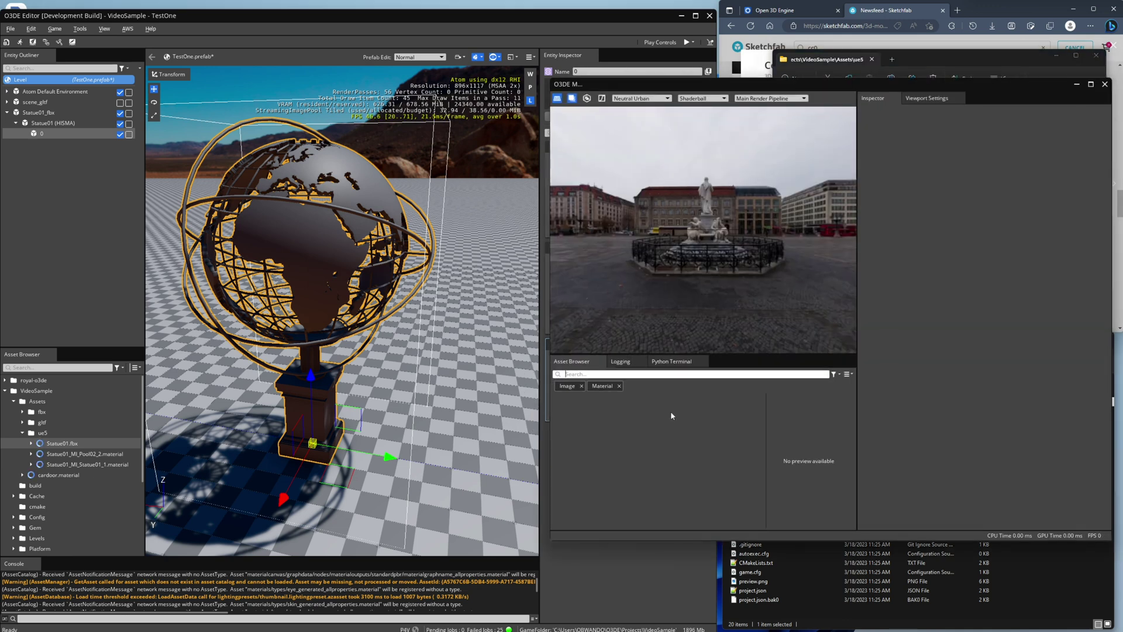
pyautogui.moveTo(853, 83); pyautogui.dragTo(672, 82)
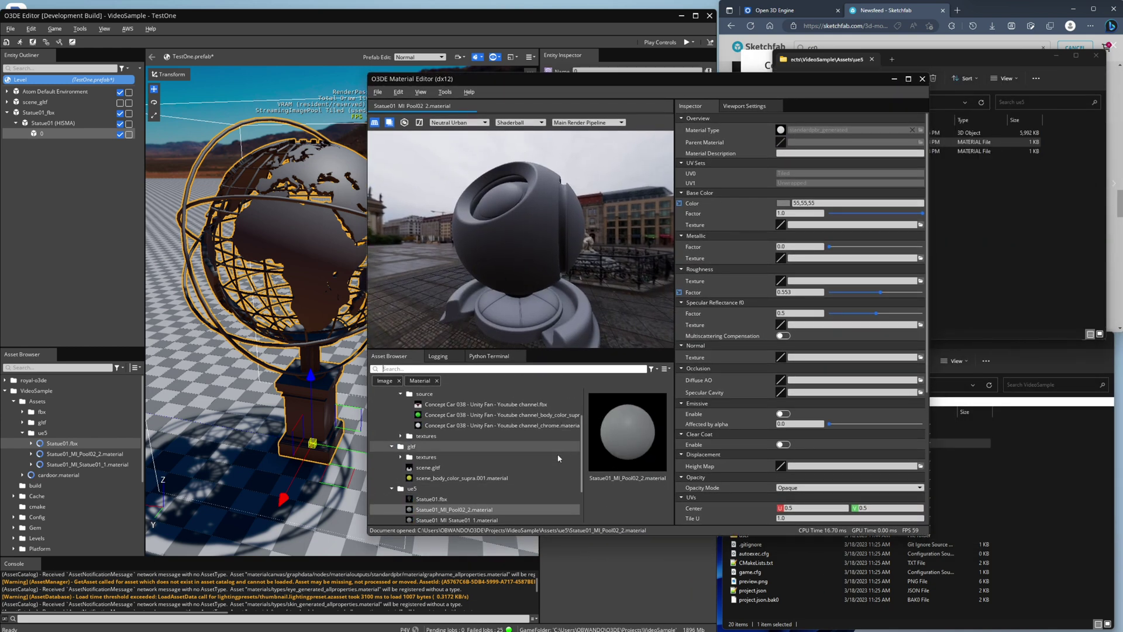
pyautogui.click(923, 80)
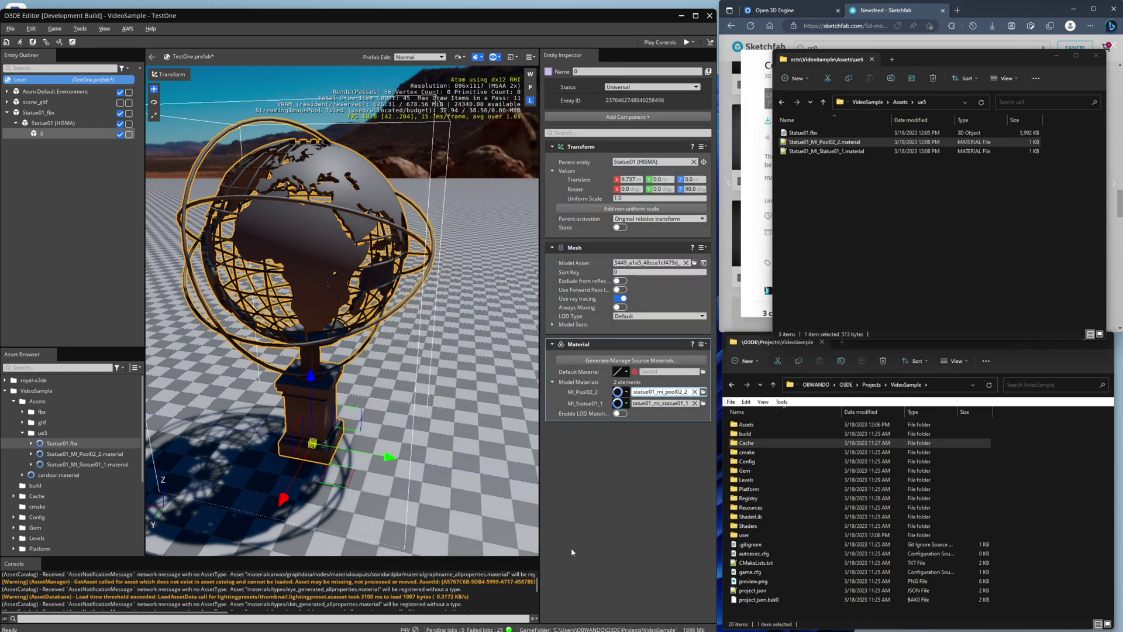
# Switch to Unreal Editor and browse to MI_Statue01_1 from the statue mesh's Materials Element 0.
pyautogui.hotkey('alt', 'Tab')
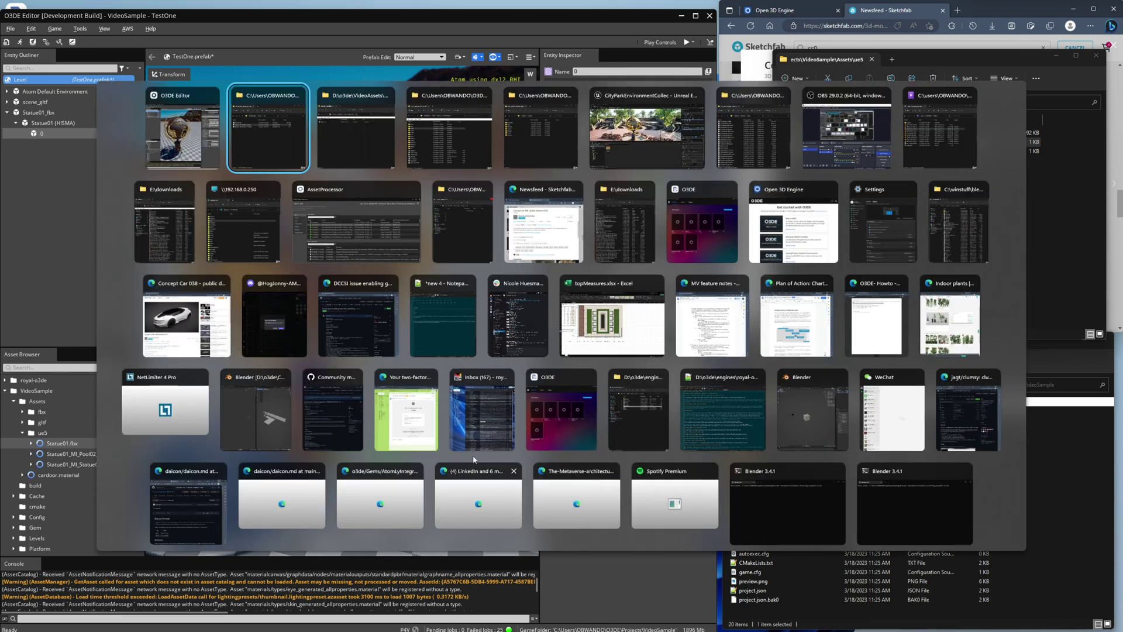
pyautogui.keyDown('alt'); pyautogui.click(639, 138); pyautogui.keyUp('alt')
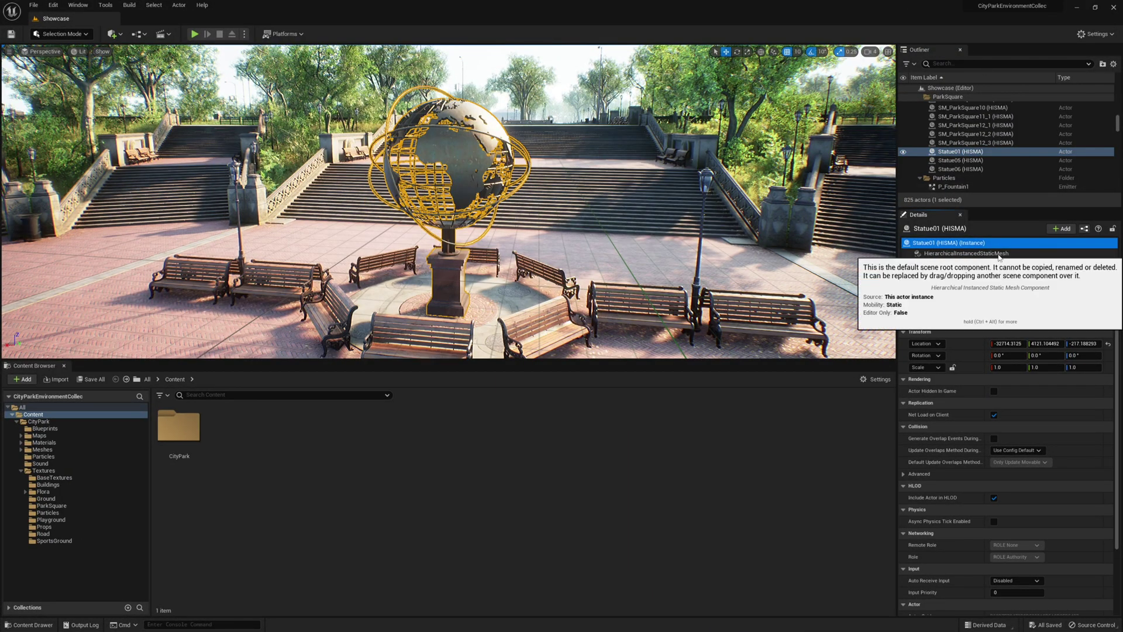
pyautogui.click(968, 255)
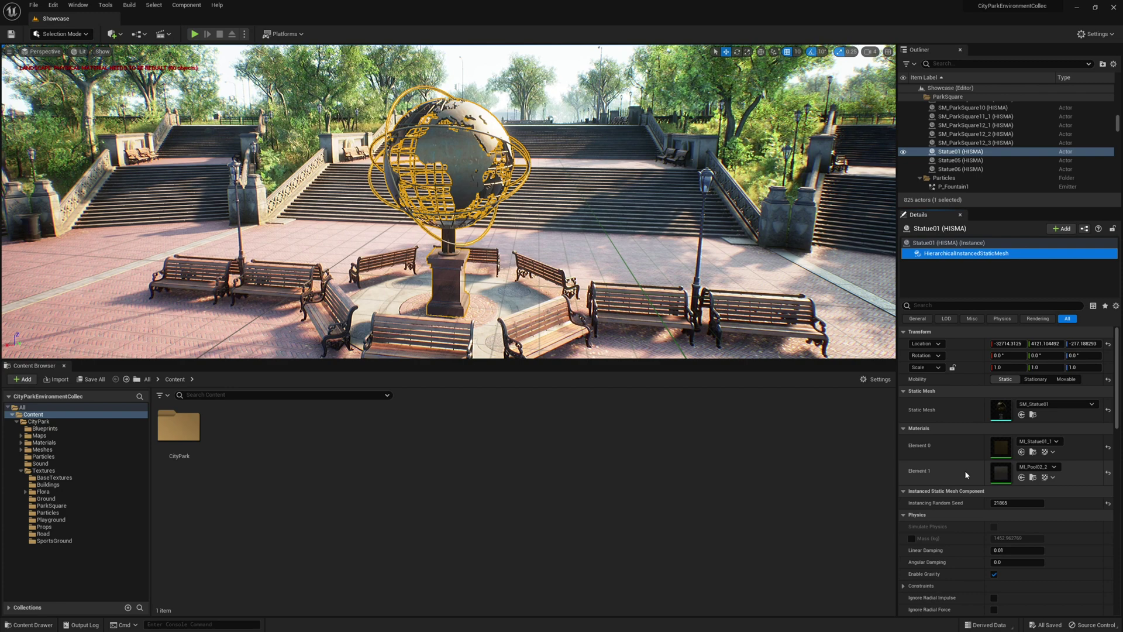
pyautogui.click(1033, 452)
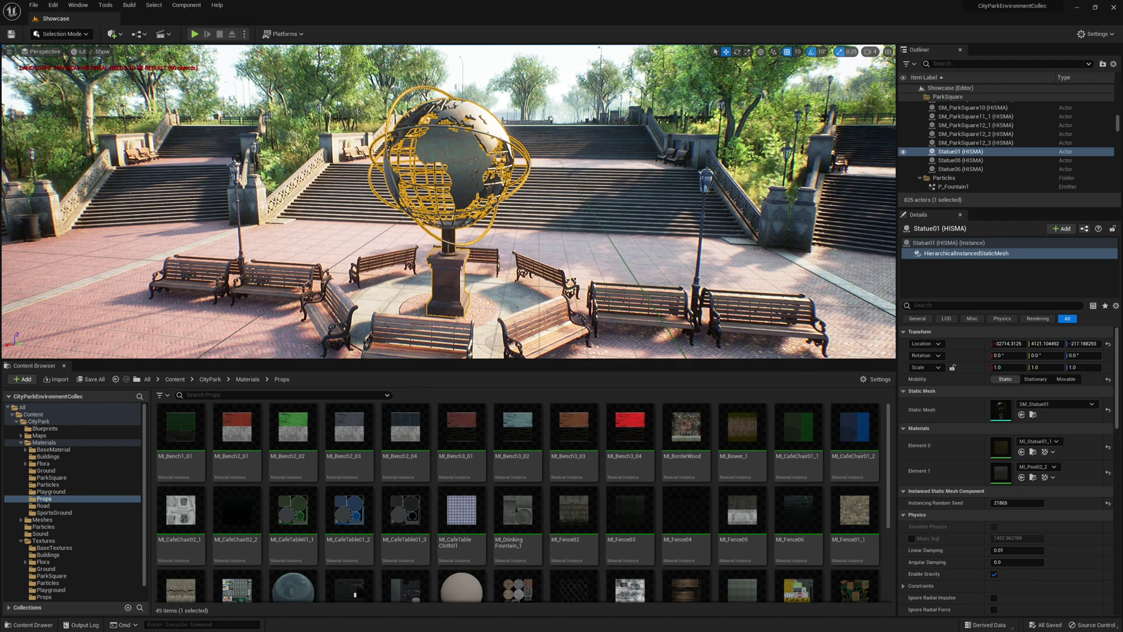
# Reposition and resize the MI_Statue01_1 editor window, then browse to its T_Statue1_D diffuse texture.
pyautogui.moveTo(375, 0); pyautogui.dragTo(415, 0)
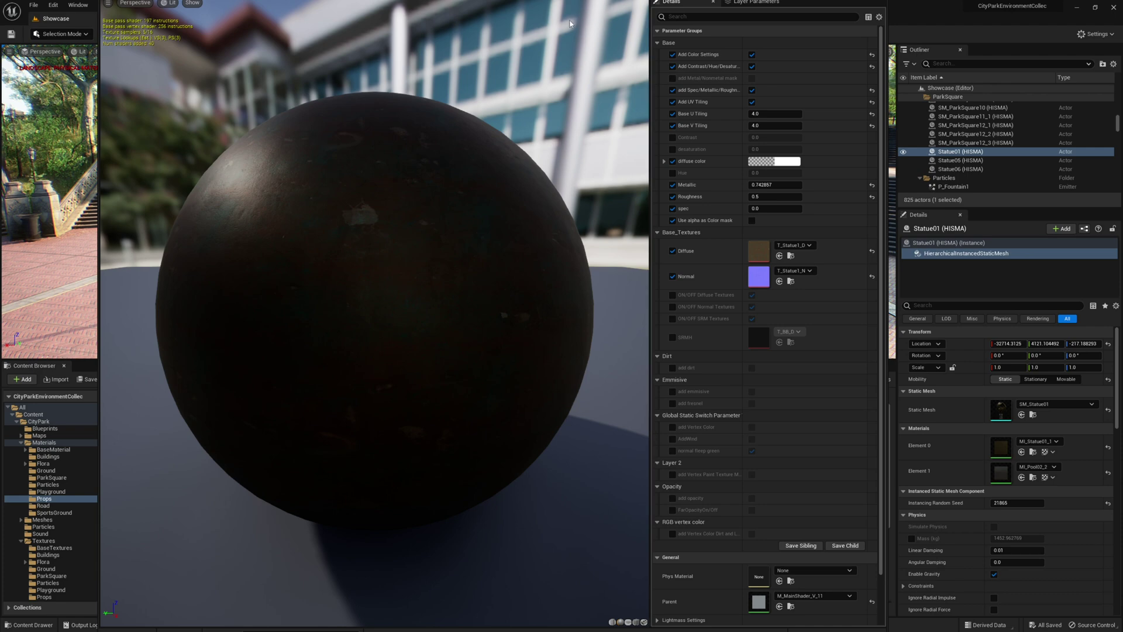
pyautogui.moveTo(438, 0); pyautogui.dragTo(509, 42)
pyautogui.moveTo(167, 31); pyautogui.dragTo(572, 372)
pyautogui.moveTo(763, 377); pyautogui.dragTo(643, 30)
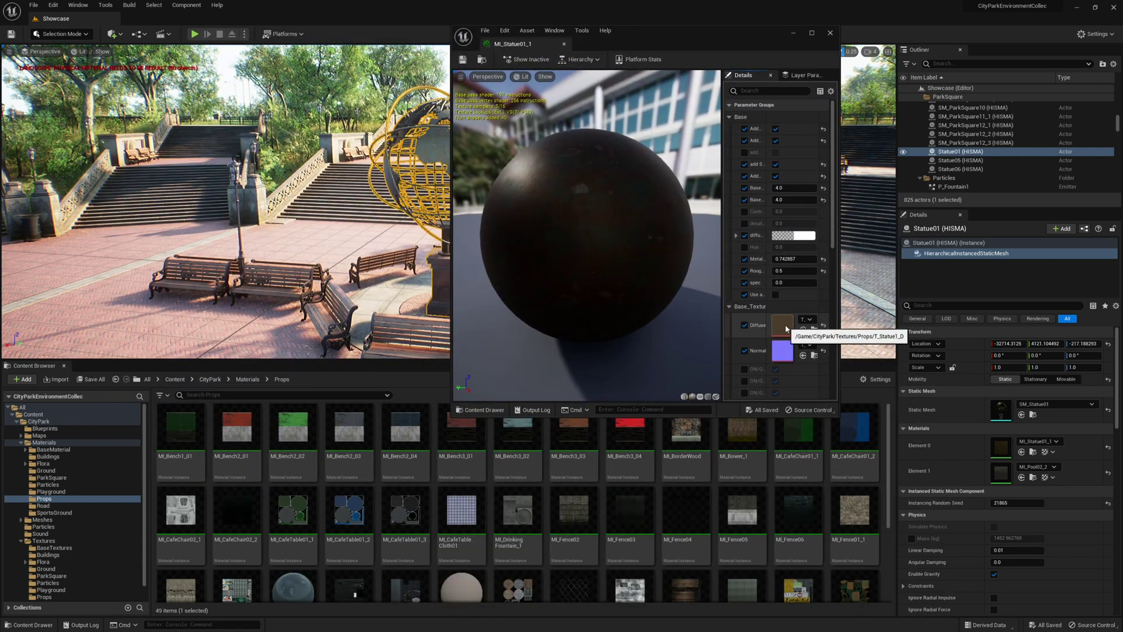
pyautogui.moveTo(450, 257); pyautogui.dragTo(296, 256)
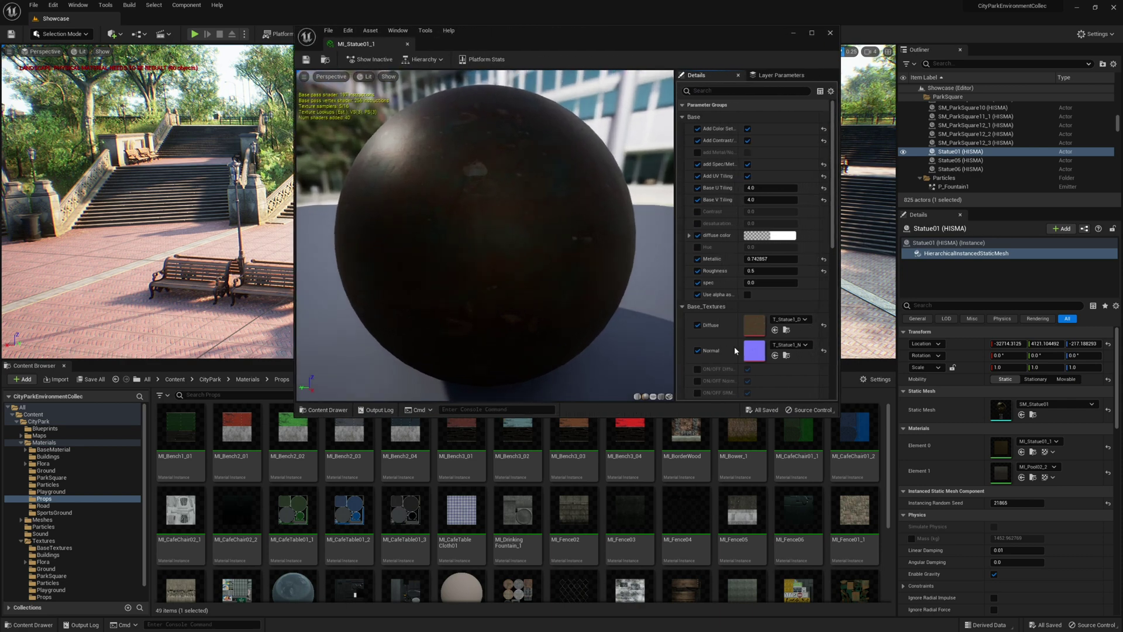
pyautogui.click(786, 331)
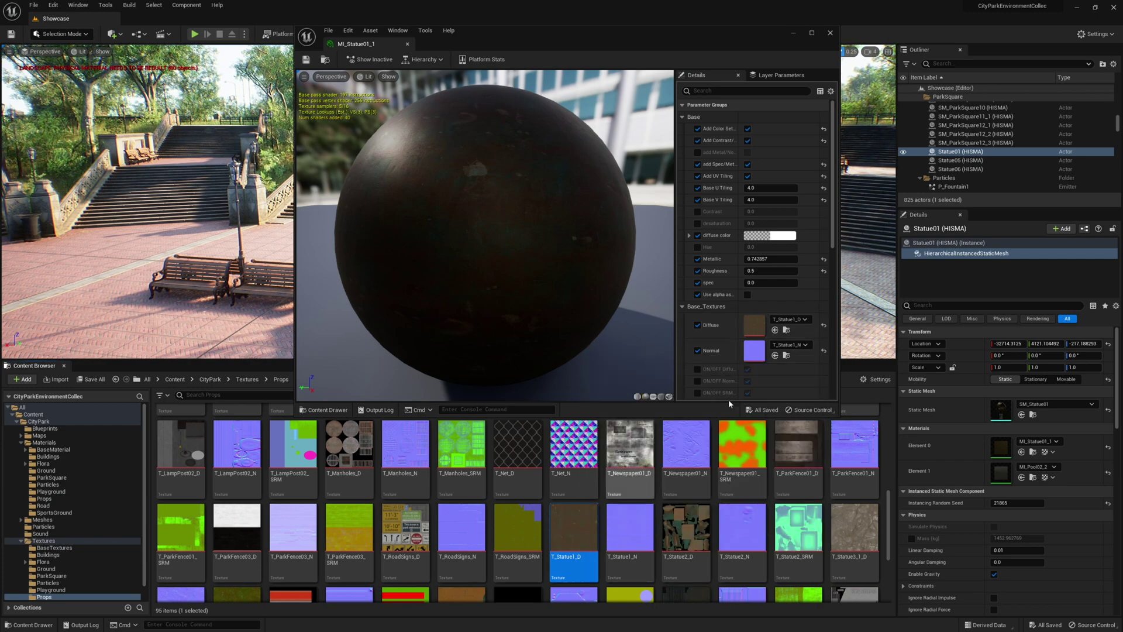
# Export the T_Statue1_D diffuse texture as a PNG.
pyautogui.rightClick(576, 530)
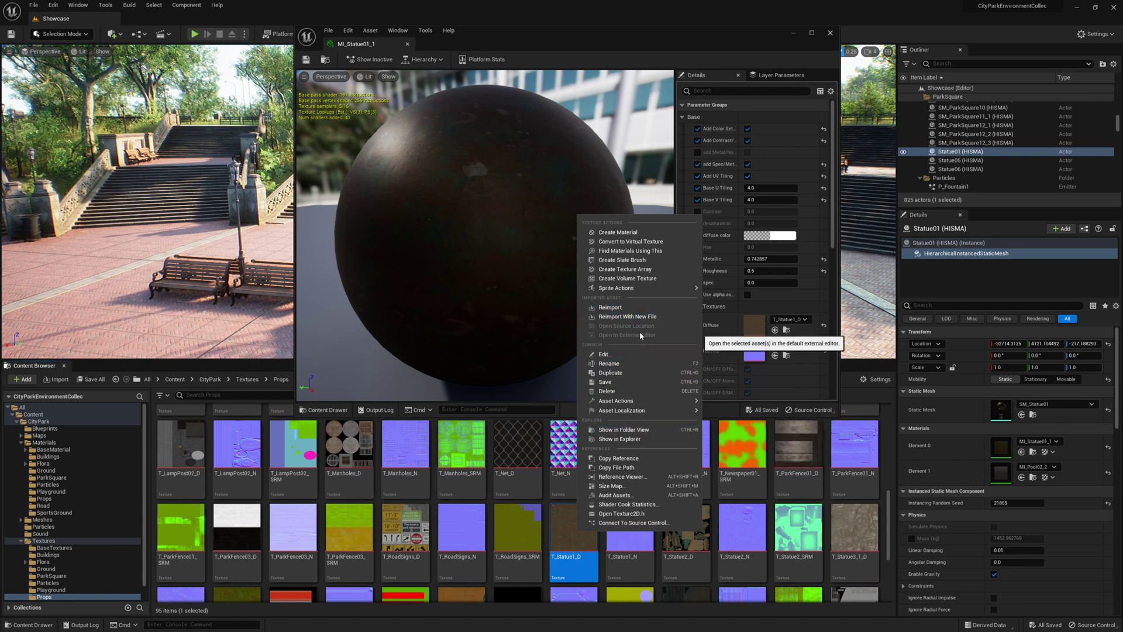
pyautogui.moveTo(638, 403)
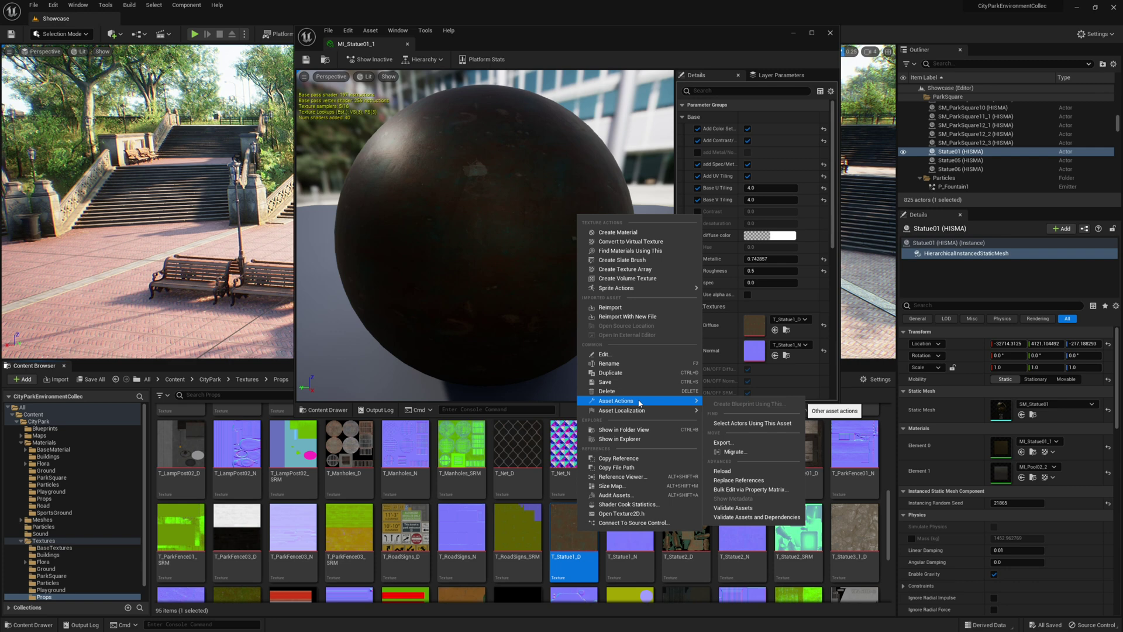
pyautogui.click(749, 444)
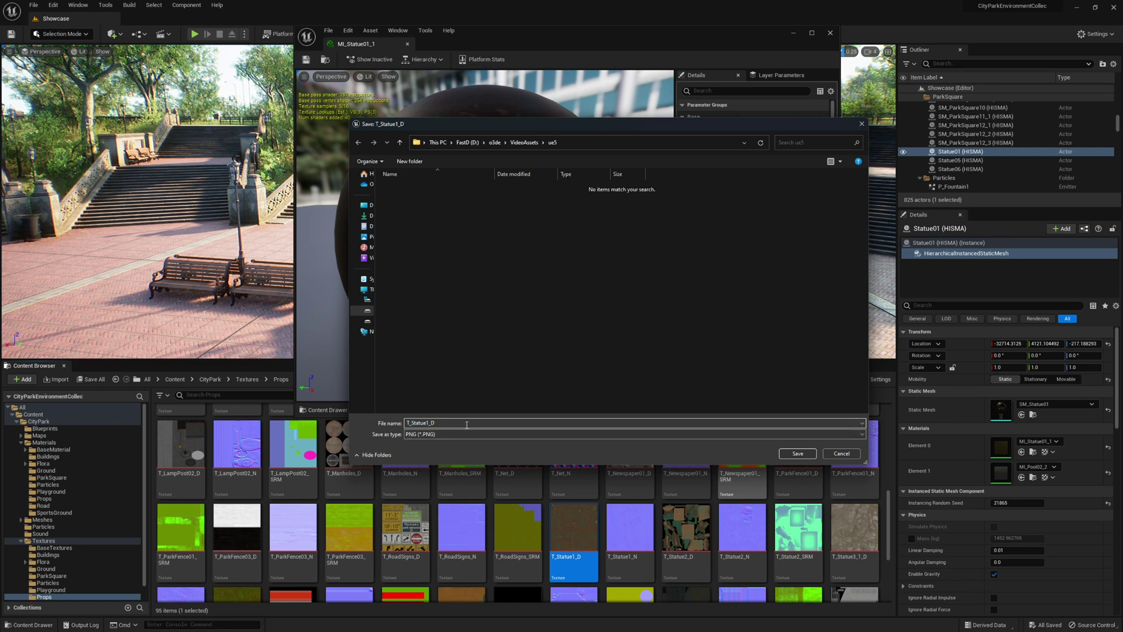
pyautogui.click(798, 455)
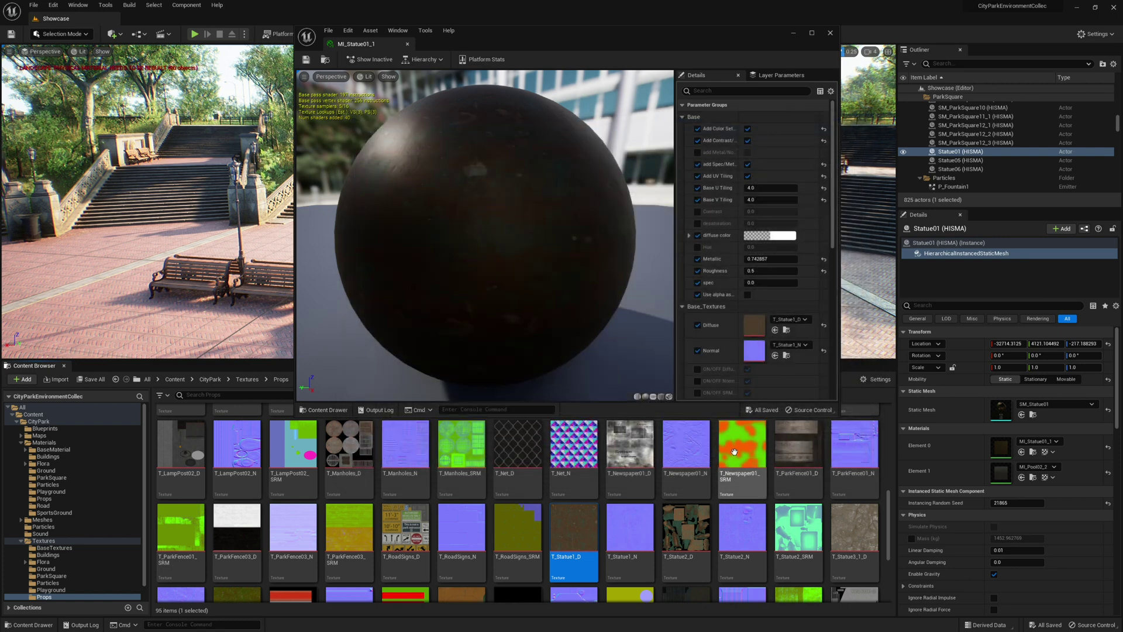
# Export the T_Statue1_N normal texture as a PNG, then open MI_Pool02_2.
pyautogui.click(787, 358)
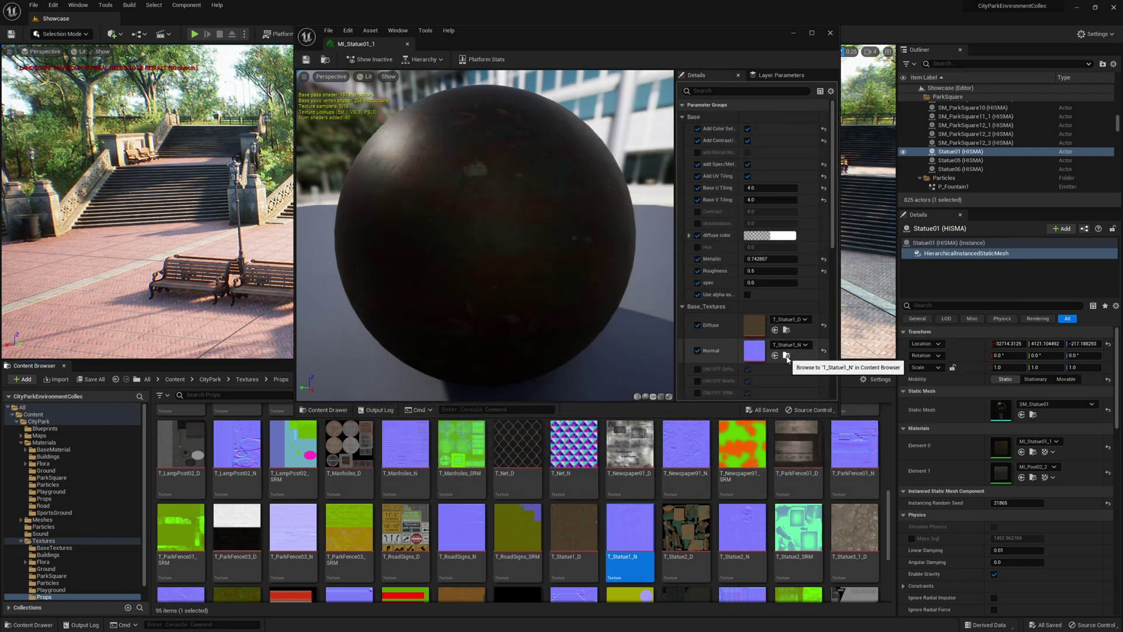
pyautogui.rightClick(631, 530)
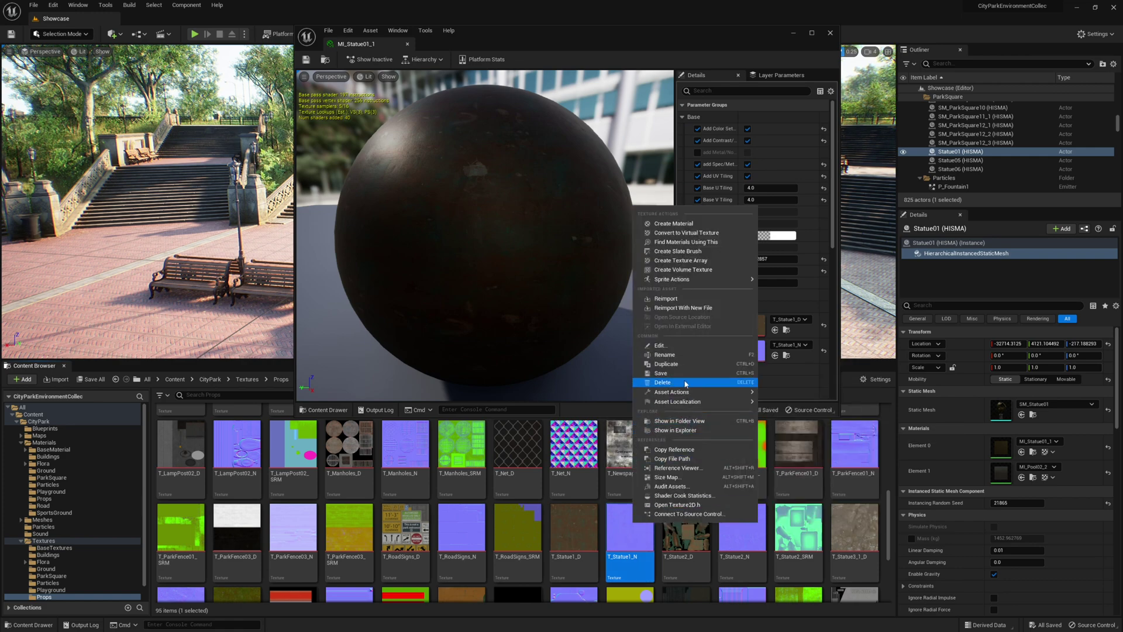
pyautogui.moveTo(689, 394)
pyautogui.click(794, 434)
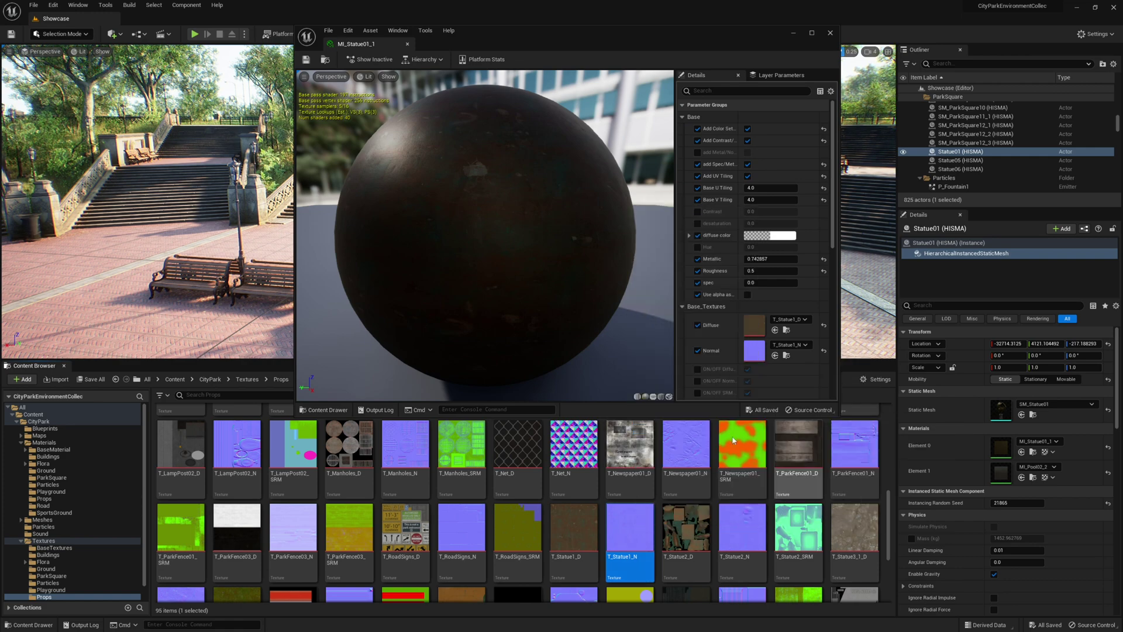
pyautogui.click(798, 454)
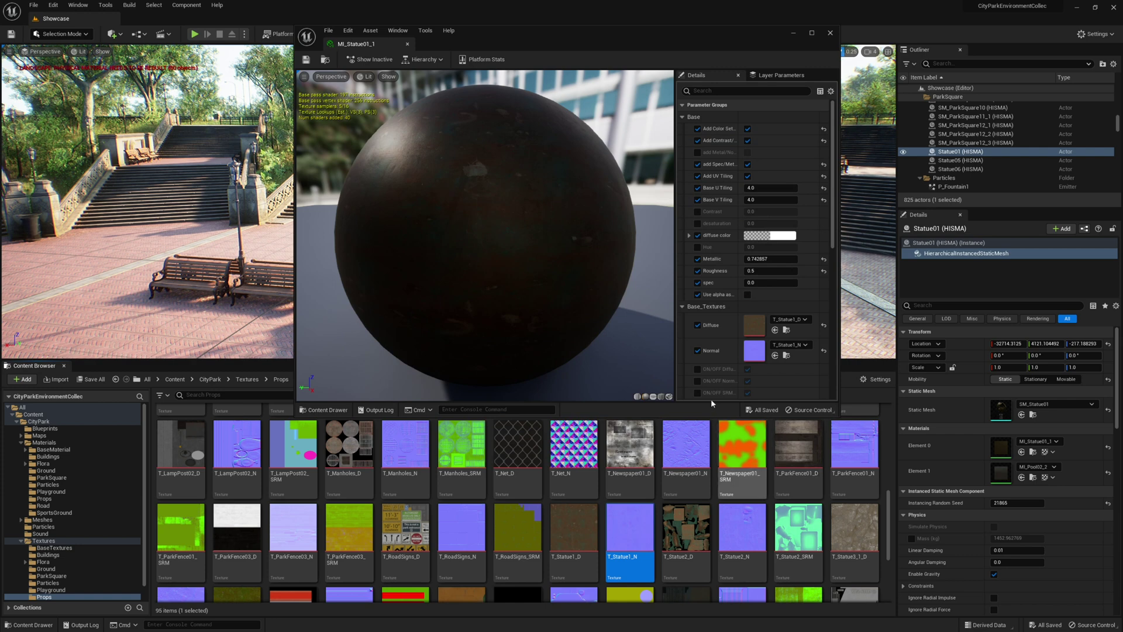
pyautogui.doubleClick(1002, 478)
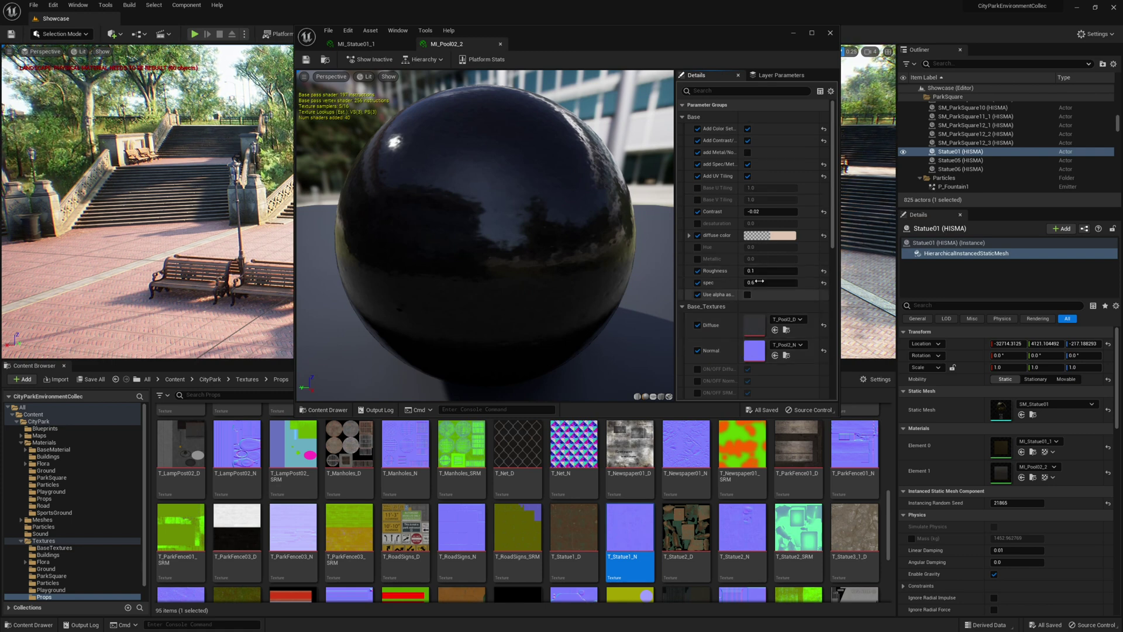
# Select T_Pool2_D and T_Pool2_N and bulk-export both into the ue5 folder.
pyautogui.scroll(-5, 759, 364)
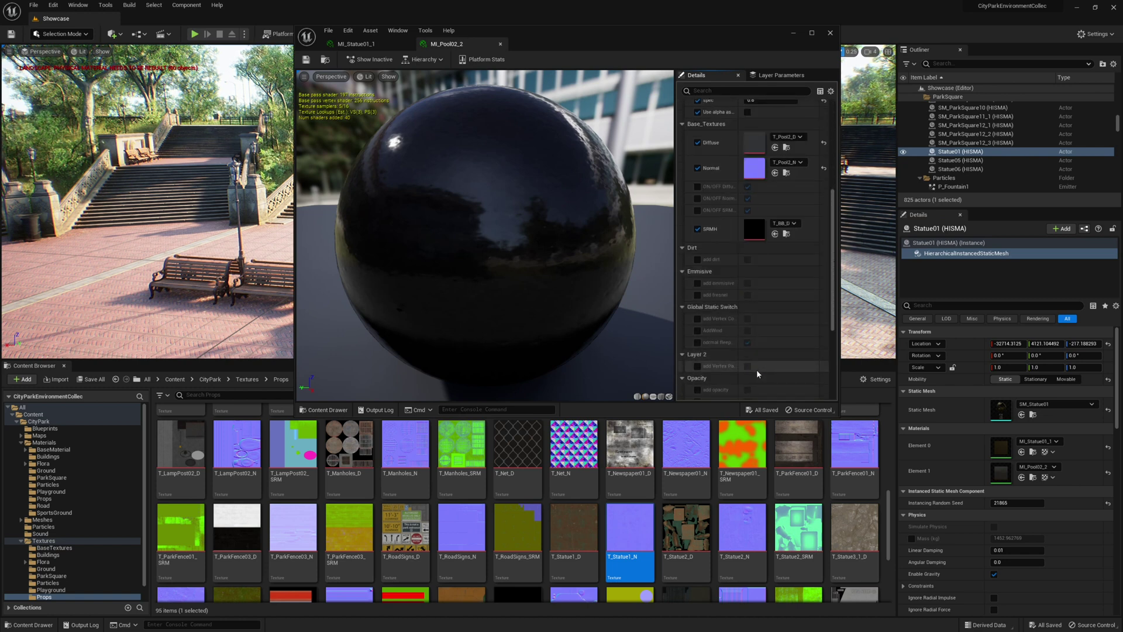
pyautogui.scroll(5, 756, 372)
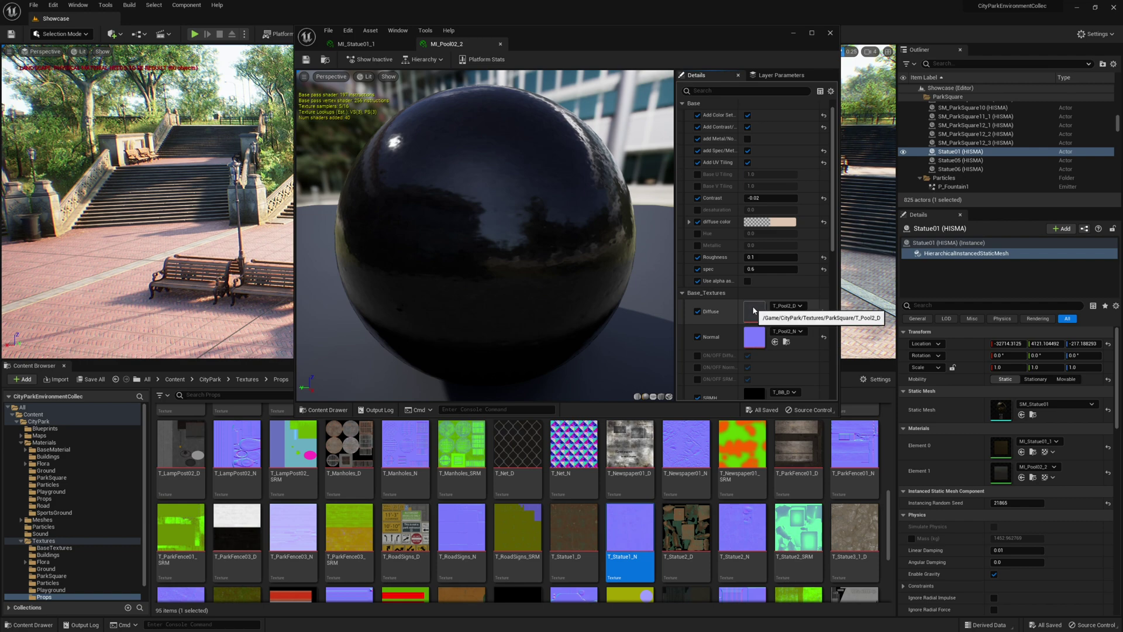
pyautogui.click(786, 316)
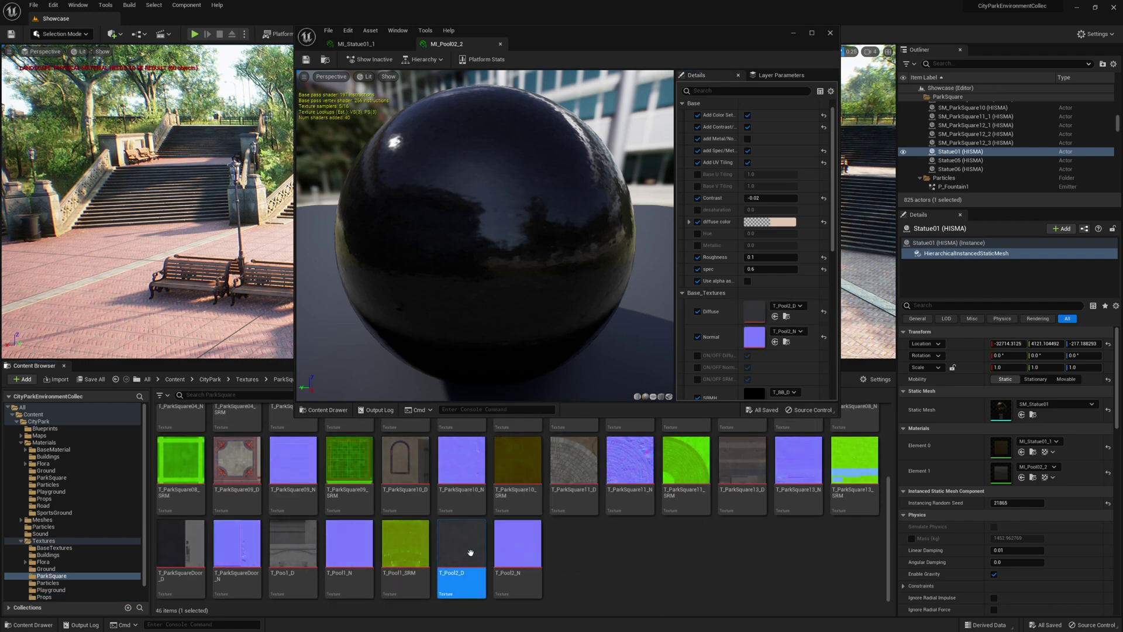
pyautogui.rightClick(464, 540)
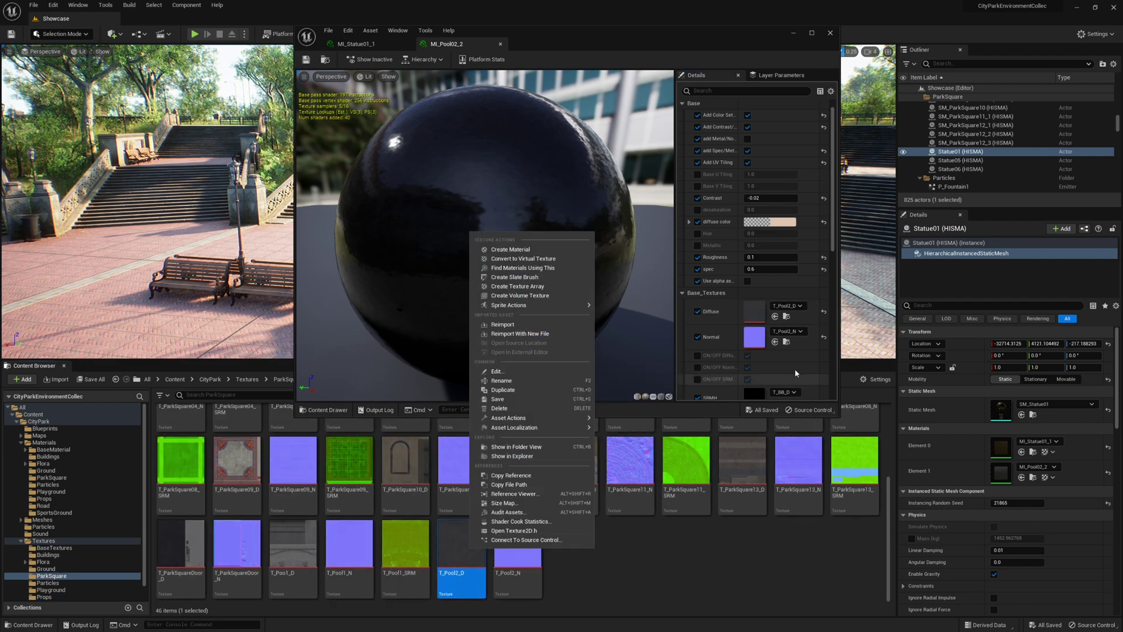
pyautogui.keyDown('ctrl'); pyautogui.click(509, 565); pyautogui.keyUp('ctrl')
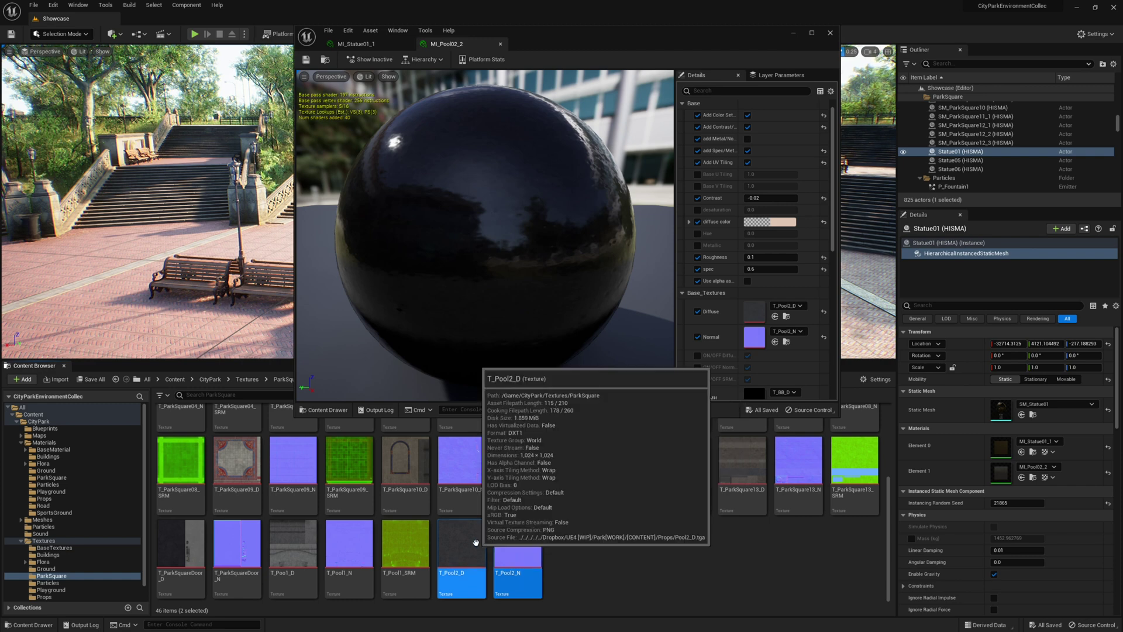
pyautogui.rightClick(503, 562)
pyautogui.moveTo(550, 409)
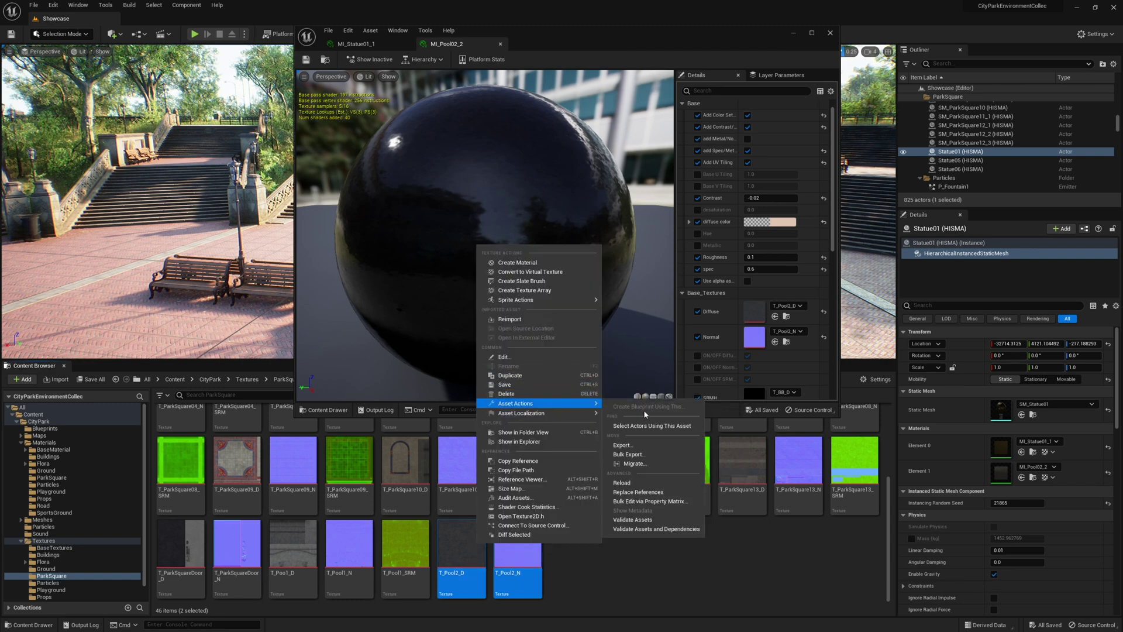
pyautogui.click(640, 453)
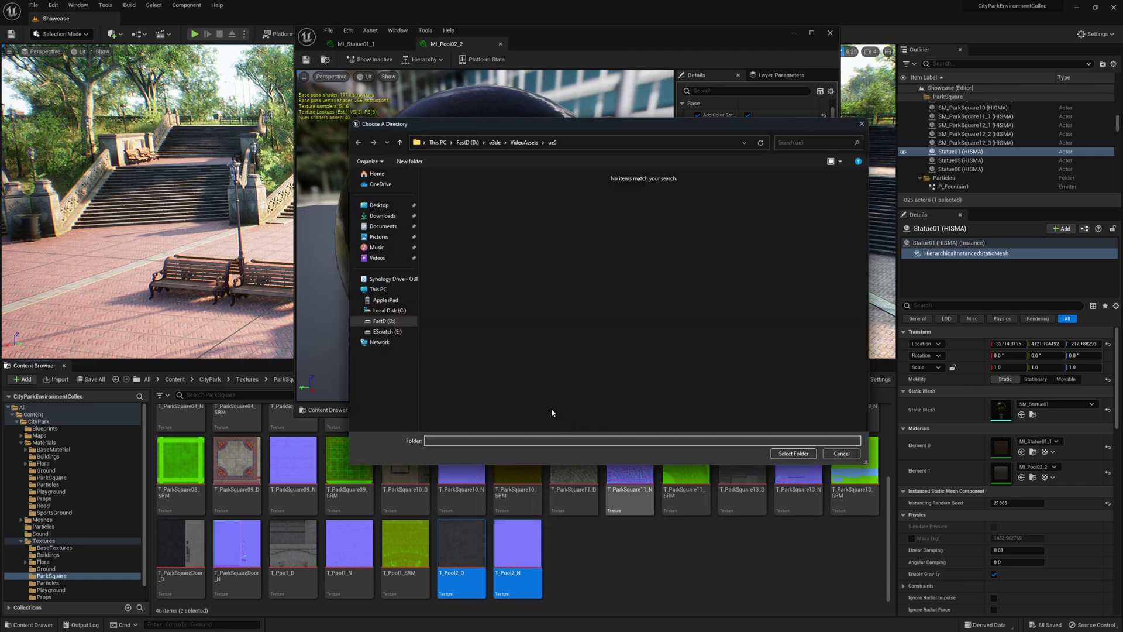
pyautogui.click(792, 454)
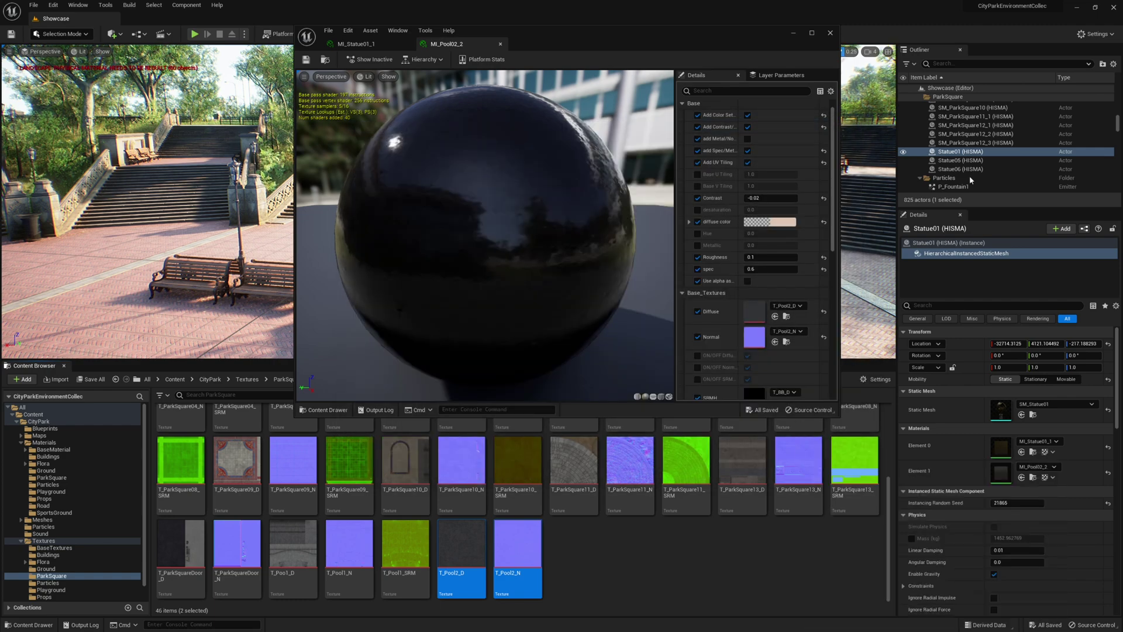
pyautogui.hotkey('alt', 'Tab')
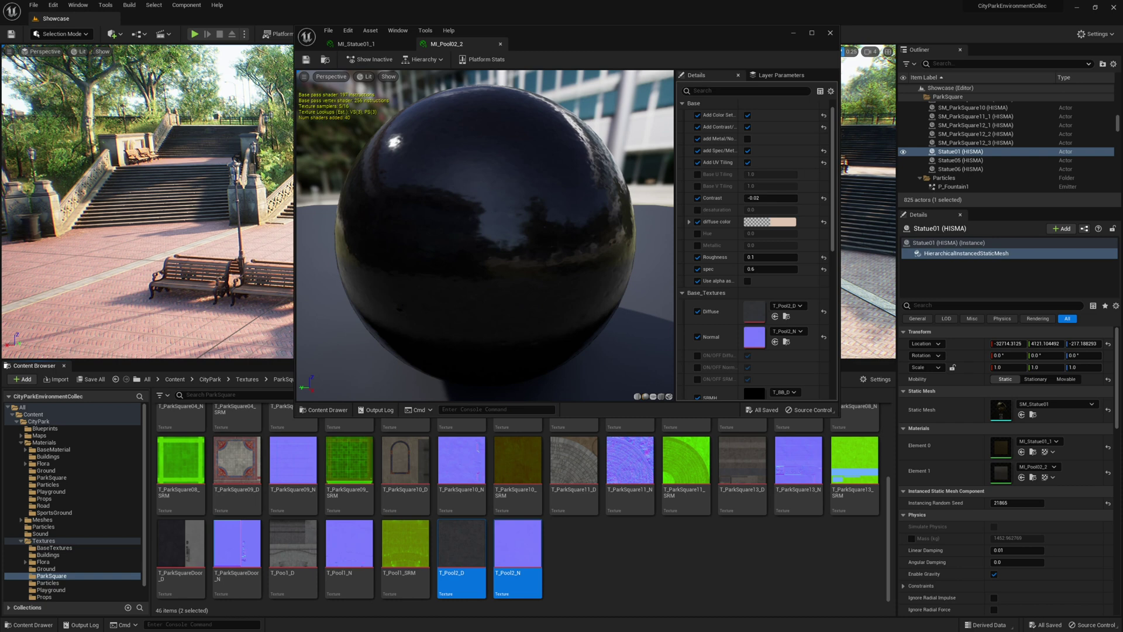
pyautogui.moveTo(959, 1); pyautogui.dragTo(800, 281)
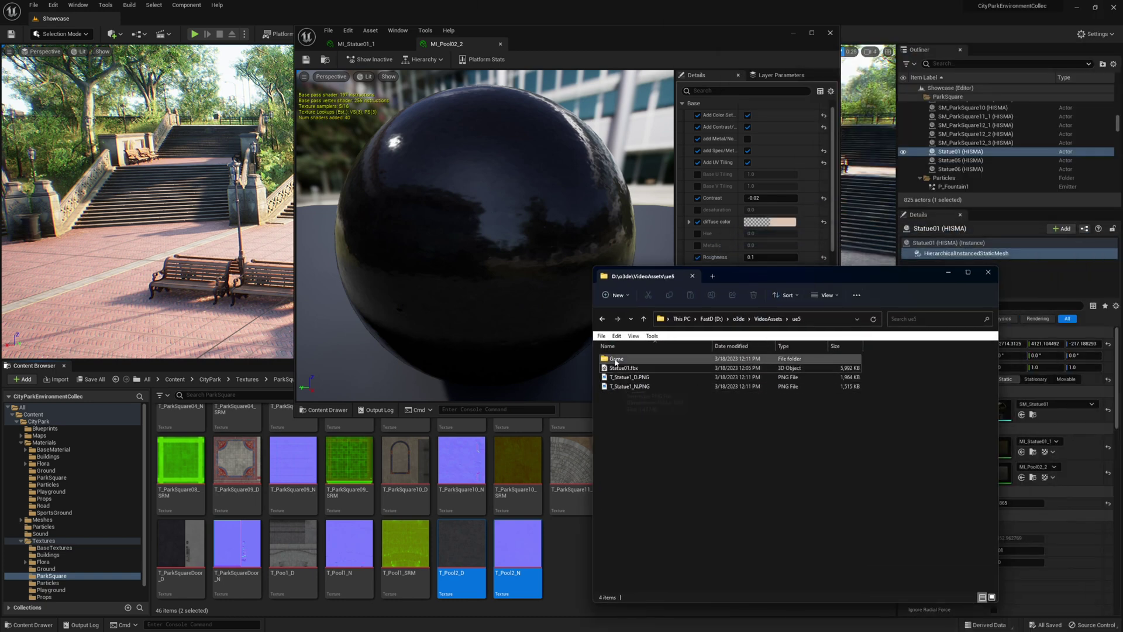
# Open Game > CityPark > Textures > ParkSquare and move T_Pool2_D.PNG and T_Pool2_N.PNG into ue5.
pyautogui.doubleClick(616, 358)
pyautogui.click(623, 359)
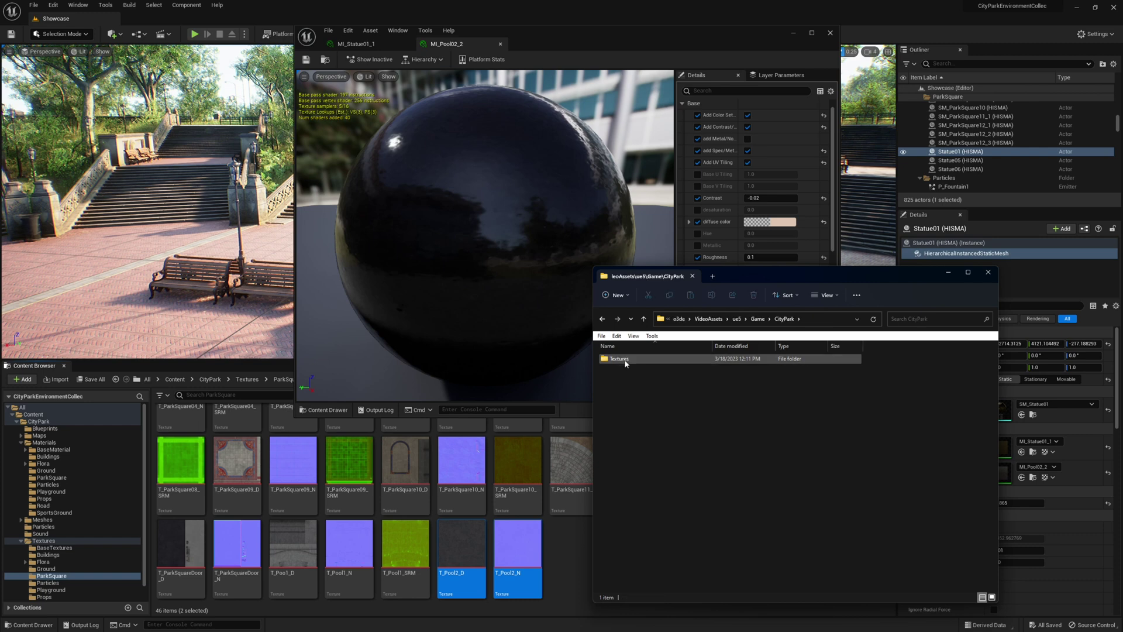
pyautogui.doubleClick(623, 359)
pyautogui.doubleClick(625, 359)
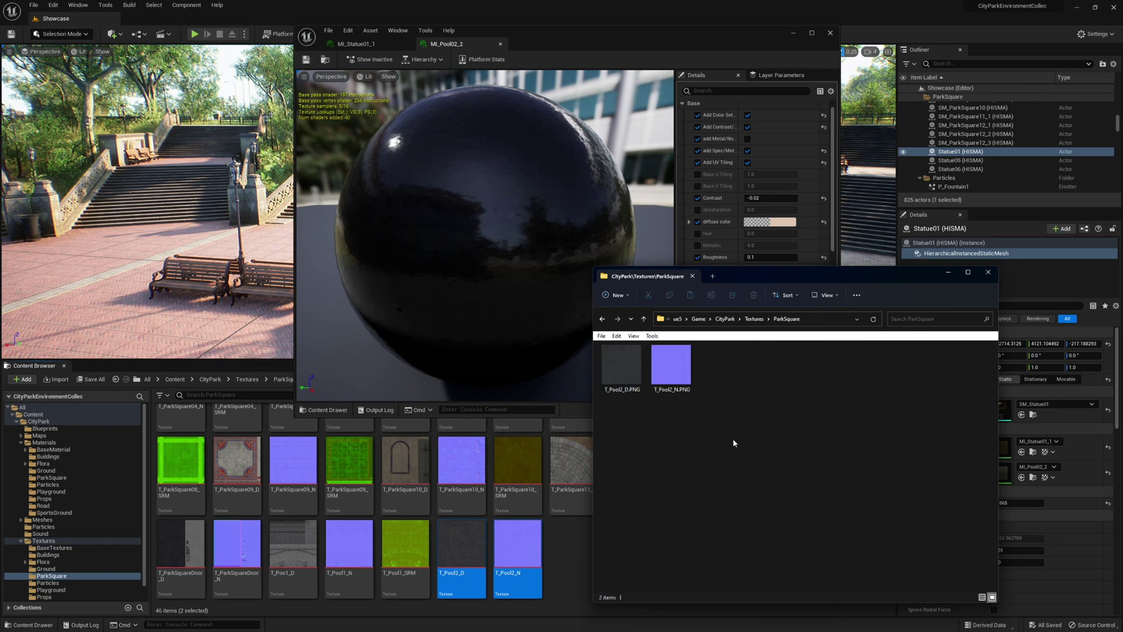
pyautogui.moveTo(733, 443); pyautogui.dragTo(561, 334)
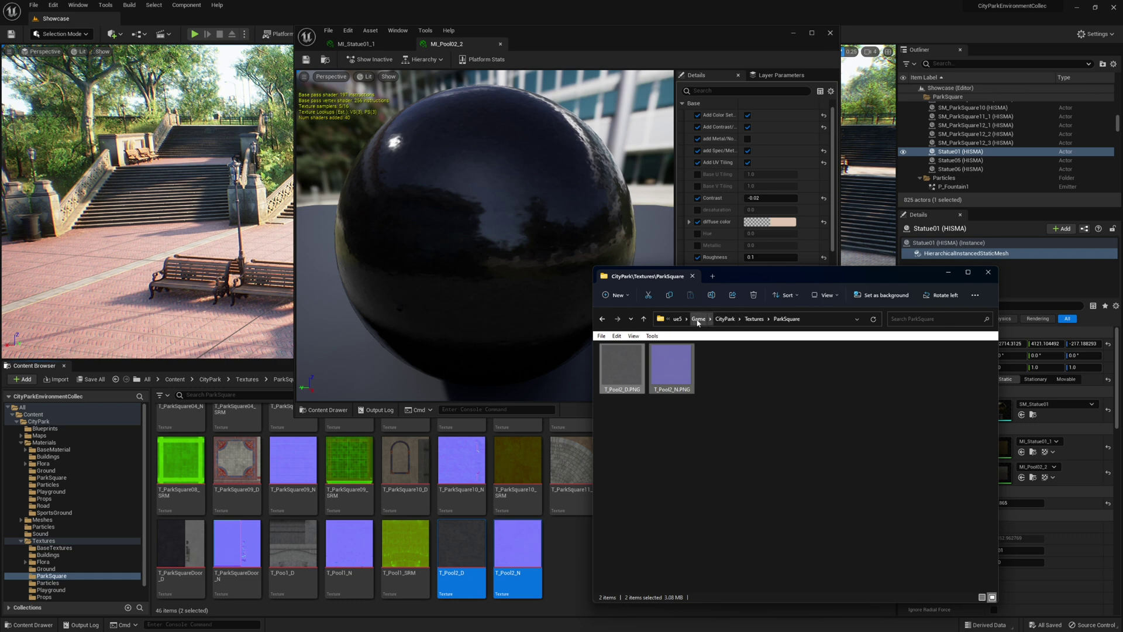
pyautogui.click(678, 319)
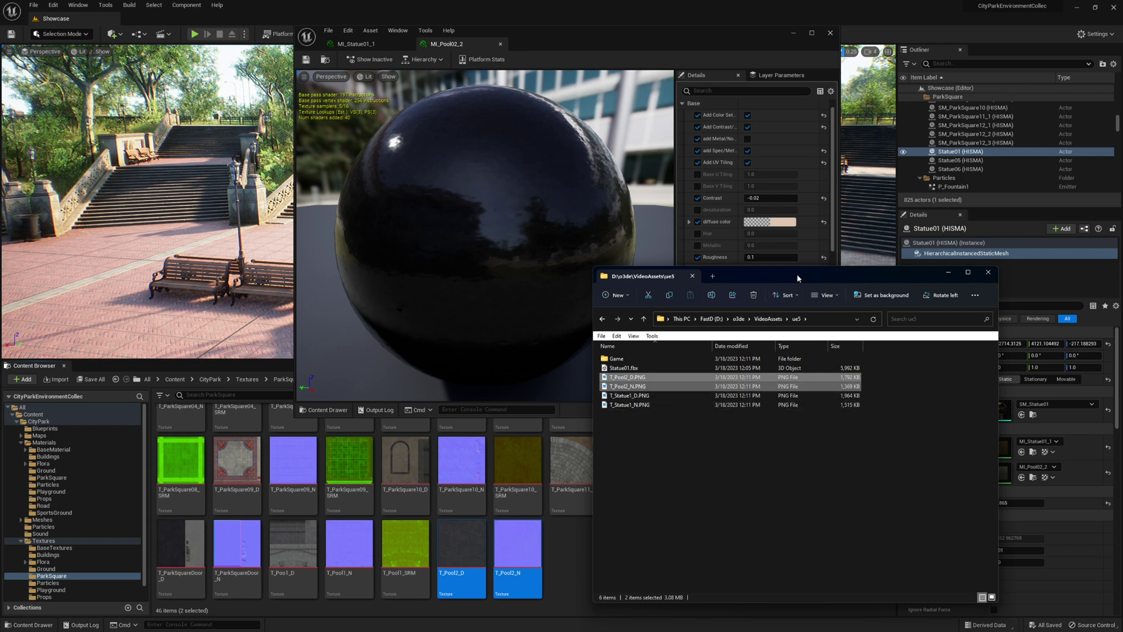
pyautogui.moveTo(796, 274); pyautogui.dragTo(836, 290)
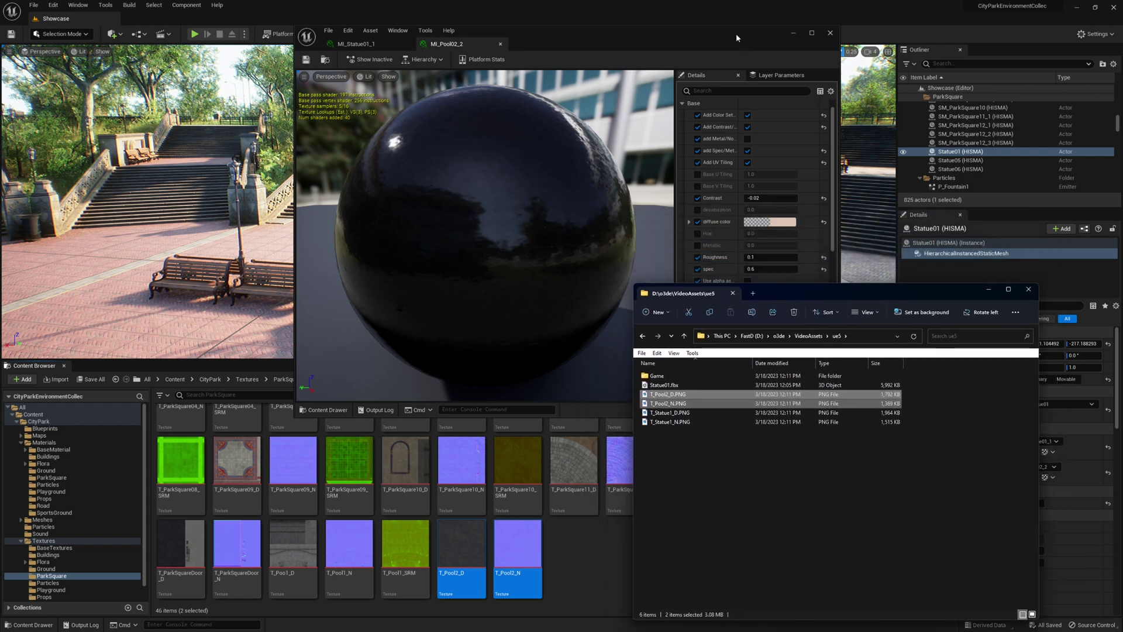
# Review MI_Pool02_2's diffuse colour RGBA, roughness, spec and pool texture parameters.
pyautogui.moveTo(728, 30); pyautogui.dragTo(524, 27)
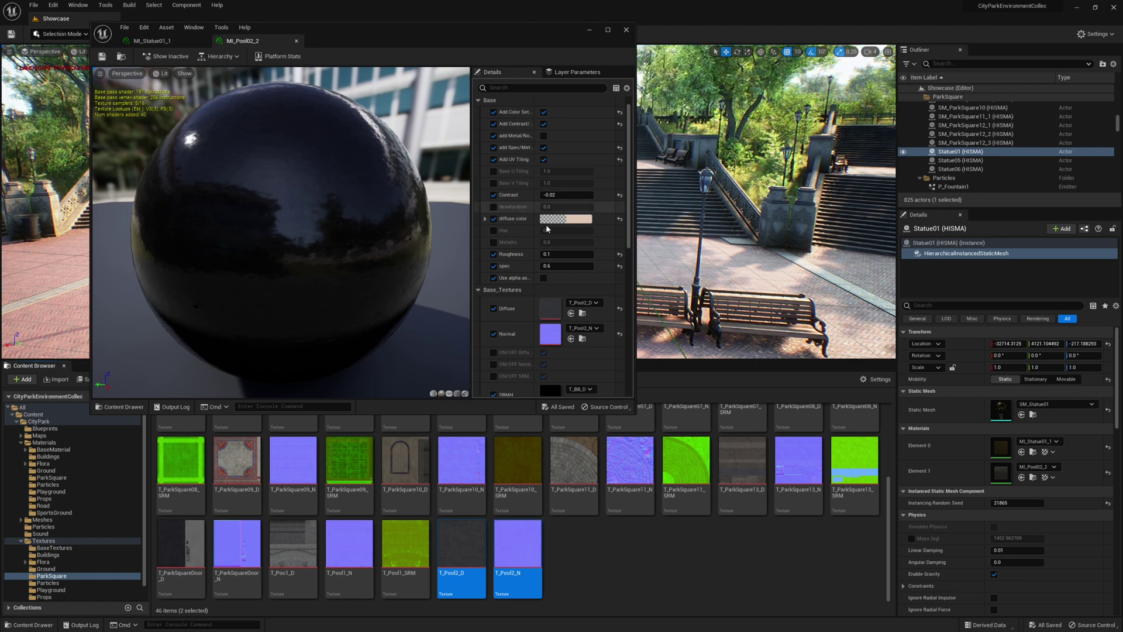
pyautogui.click(485, 218)
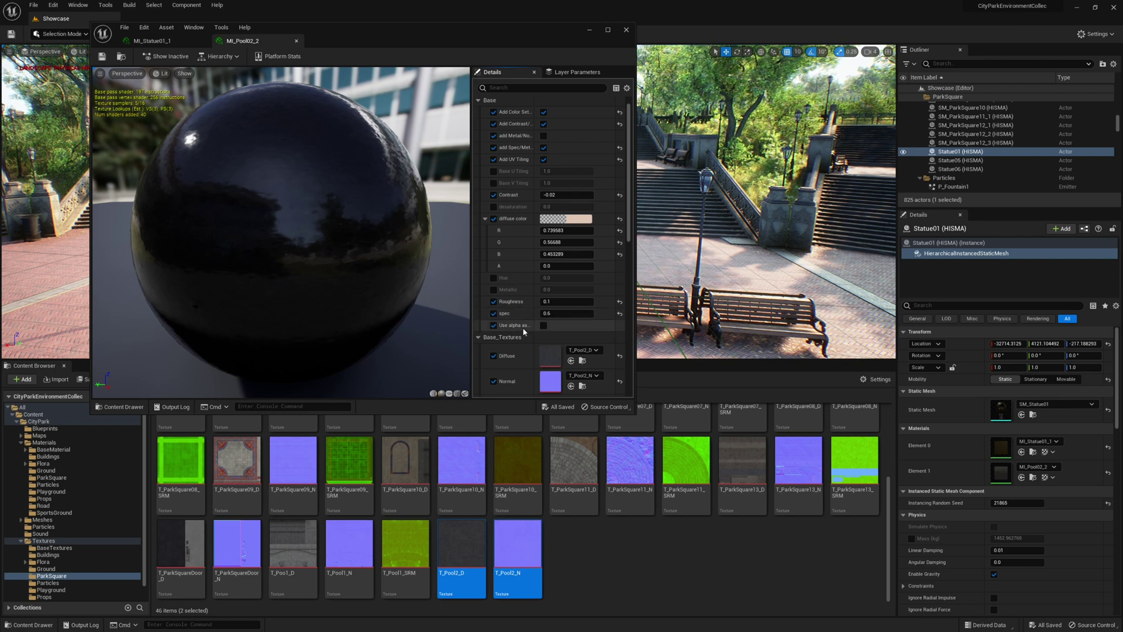
pyautogui.scroll(-3, 522, 328)
pyautogui.moveTo(537, 105)
pyautogui.mouseDown()
pyautogui.moveTo(565, 104)
pyautogui.moveTo(529, 104)
pyautogui.mouseUp()
pyautogui.scroll(-6, 511, 352)
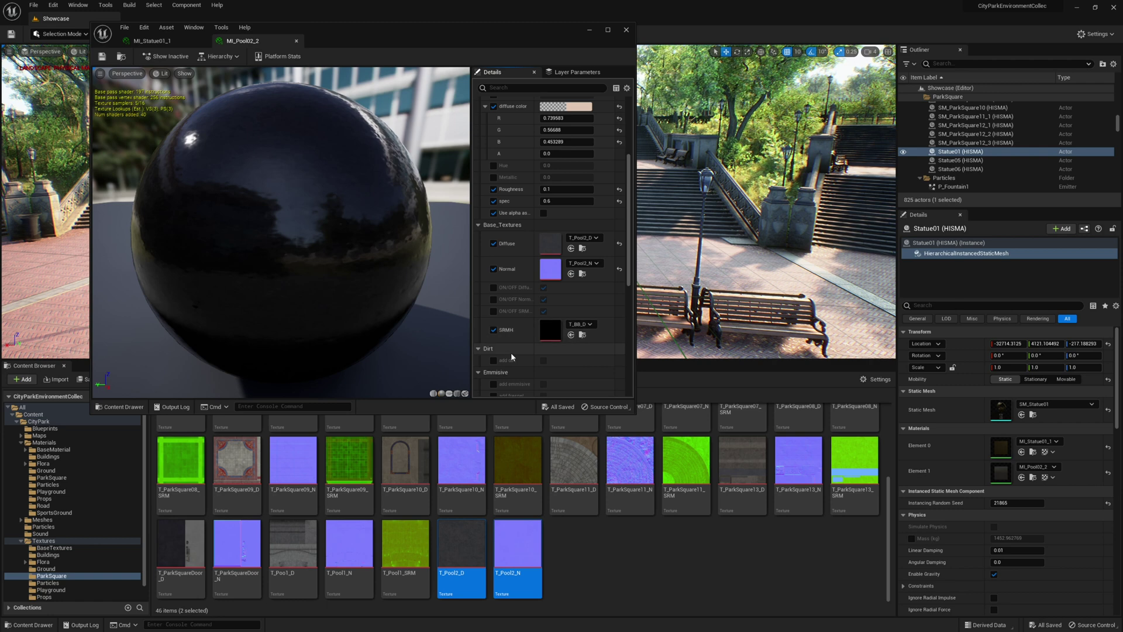
pyautogui.scroll(-5, 514, 354)
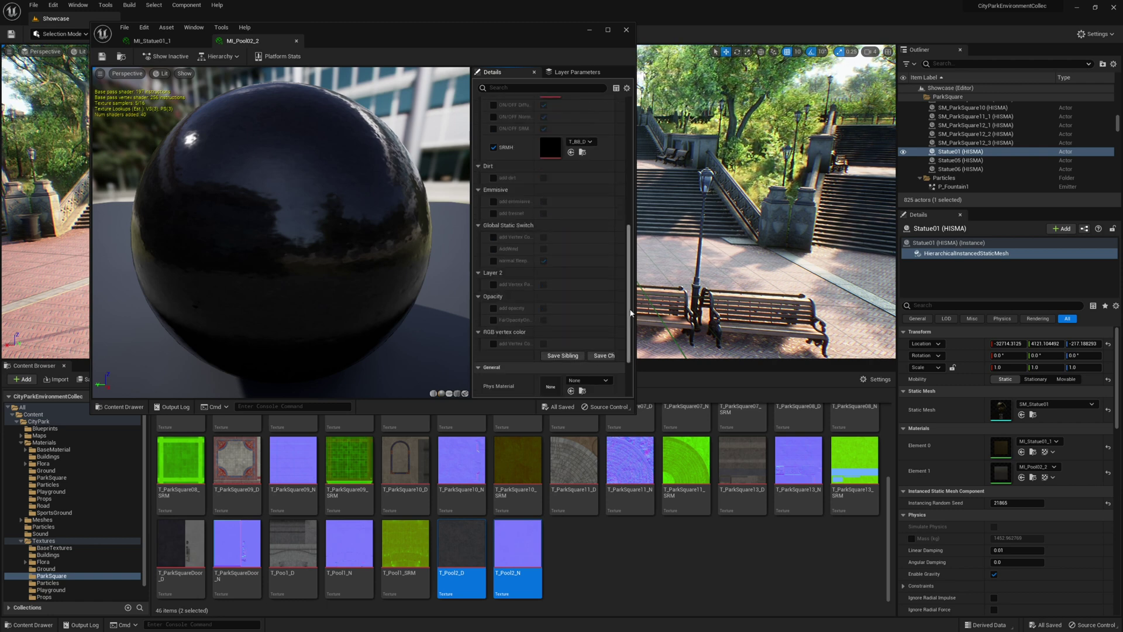
pyautogui.scroll(-7, 627, 339)
pyautogui.scroll(-2, 626, 340)
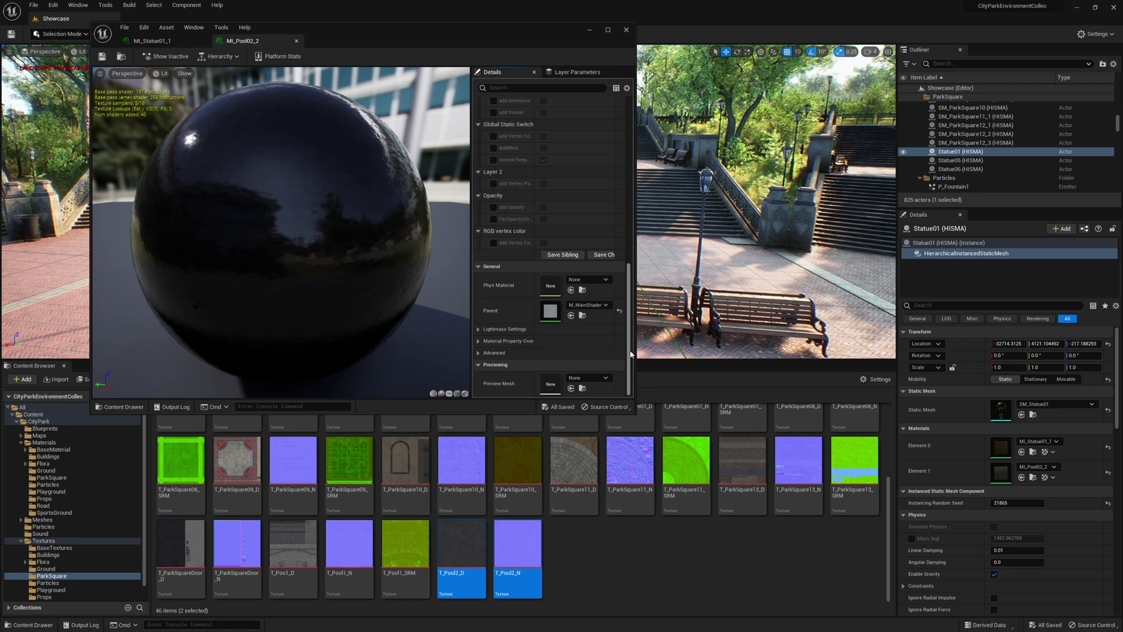
pyautogui.moveTo(630, 358); pyautogui.dragTo(634, 176)
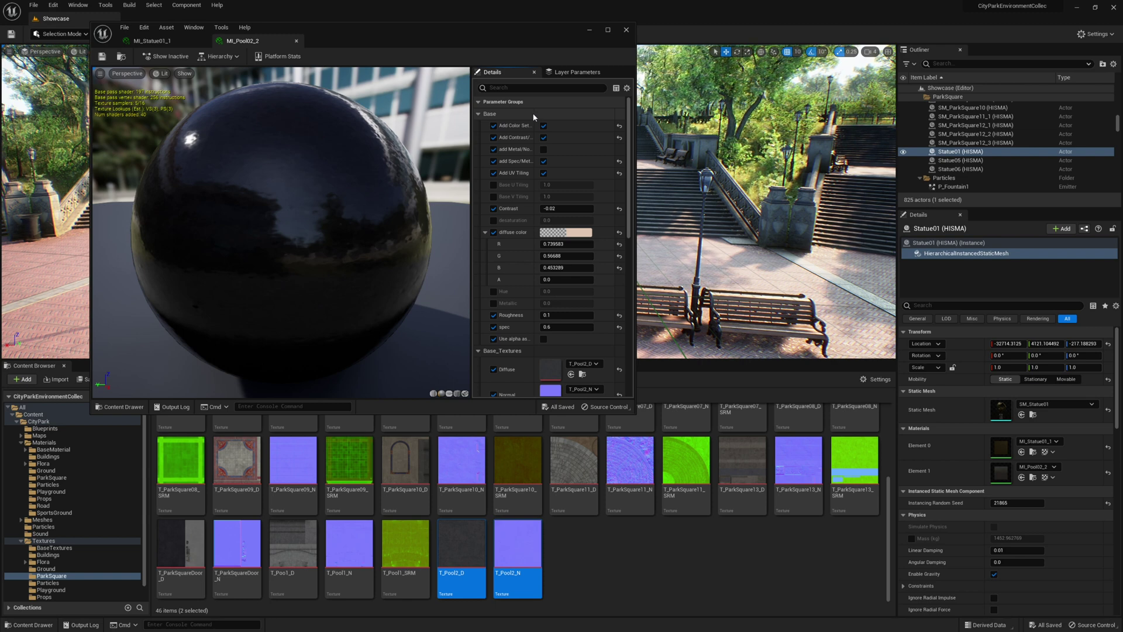
pyautogui.moveTo(533, 116); pyautogui.dragTo(529, 108)
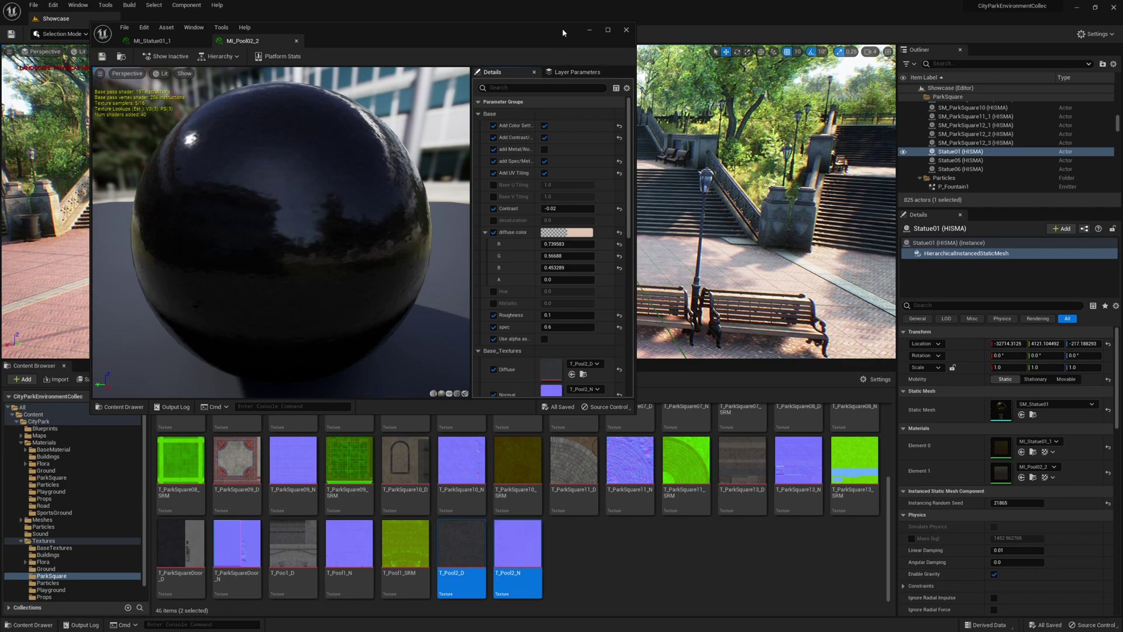
pyautogui.moveTo(555, 29); pyautogui.dragTo(1095, 22)
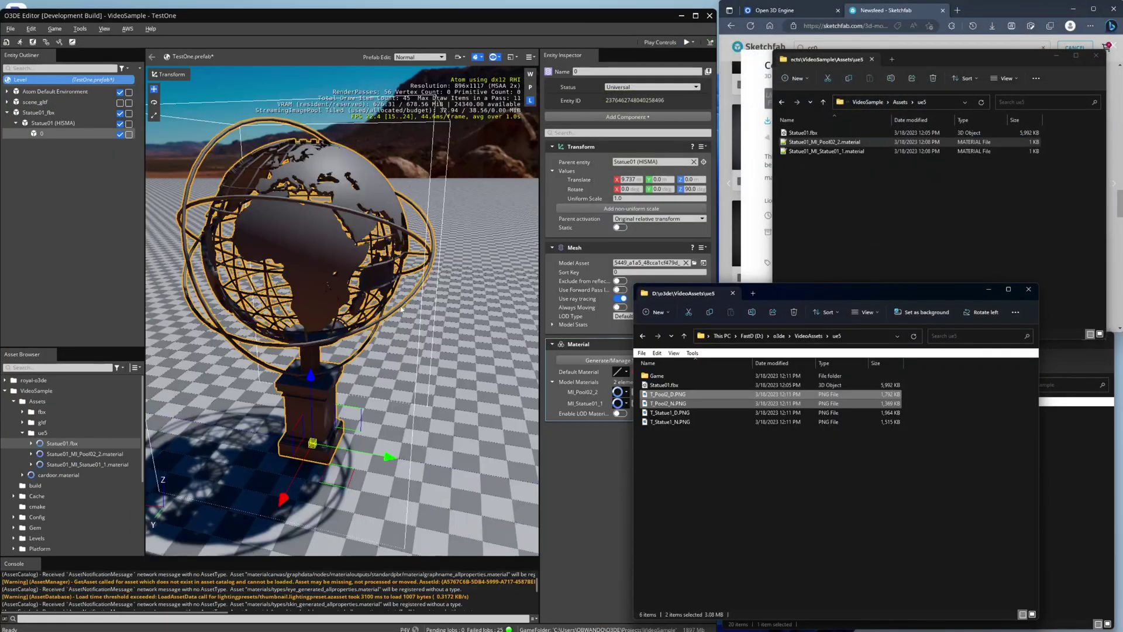
# Select the four texture PNGs in the VideoAssets\ue5 folder window.
pyautogui.moveTo(781, 297); pyautogui.dragTo(876, 301)
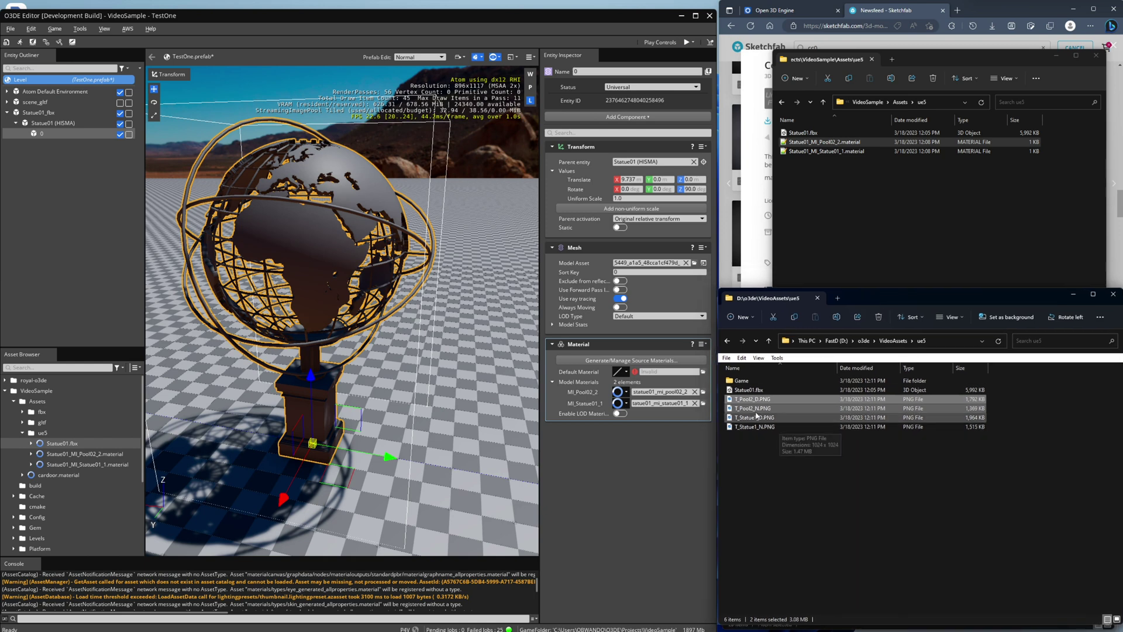
pyautogui.moveTo(769, 467); pyautogui.dragTo(763, 403)
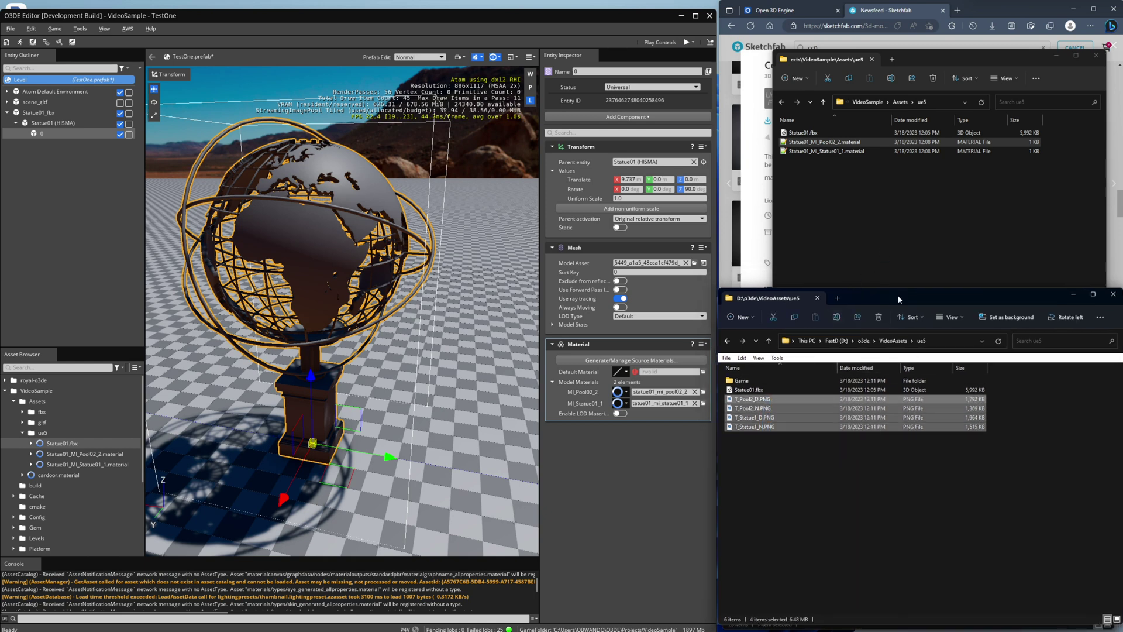
pyautogui.moveTo(1051, 294); pyautogui.dragTo(1019, 517)
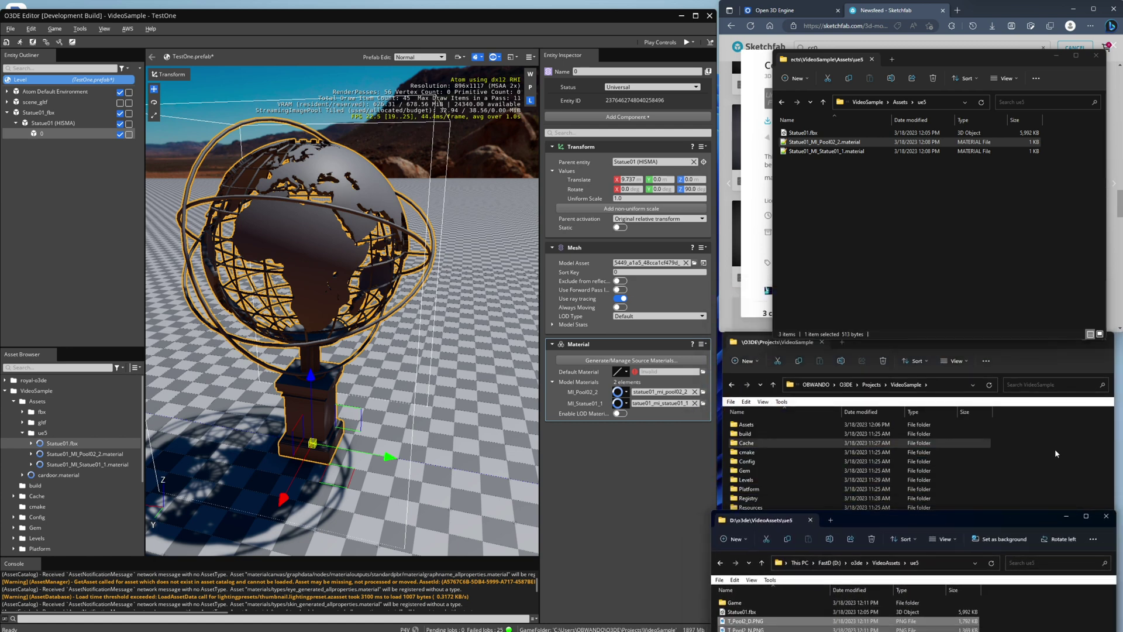
# Paste the four PNGs into the VideoSample project's Assets\ue5 folder.
pyautogui.doubleClick(746, 424)
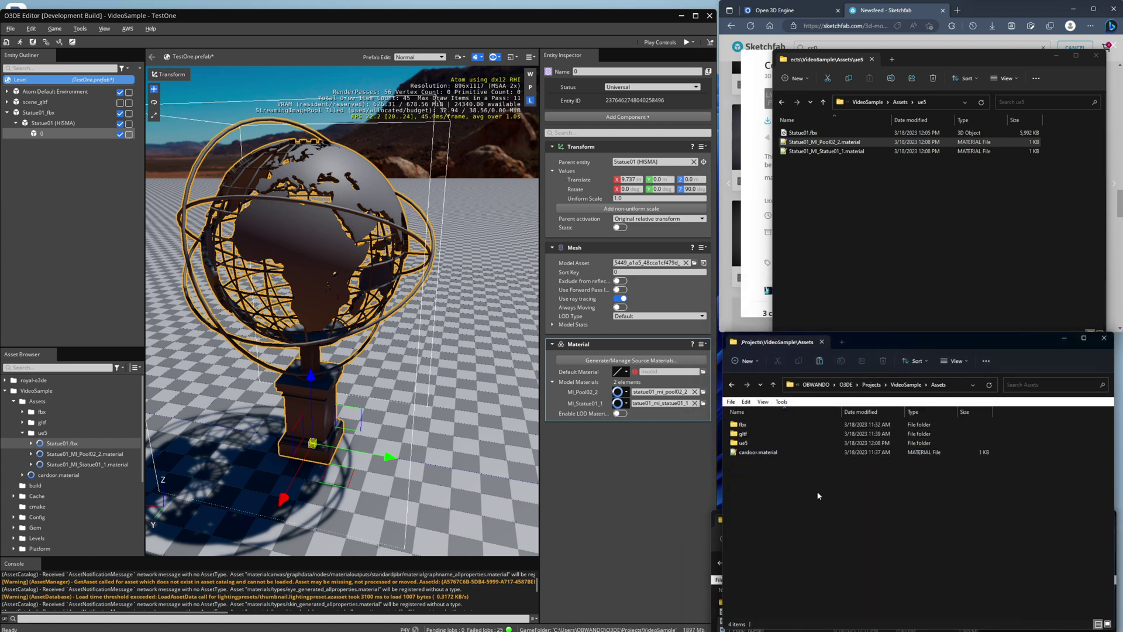
pyautogui.doubleClick(754, 444)
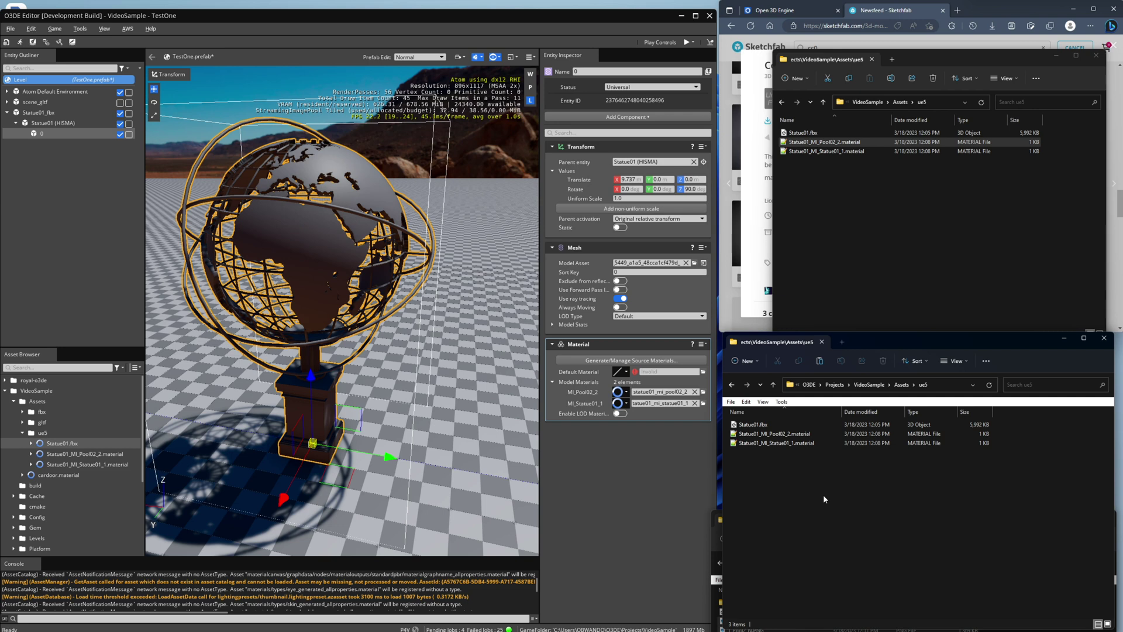
pyautogui.hotkey('ctrl', 'v')
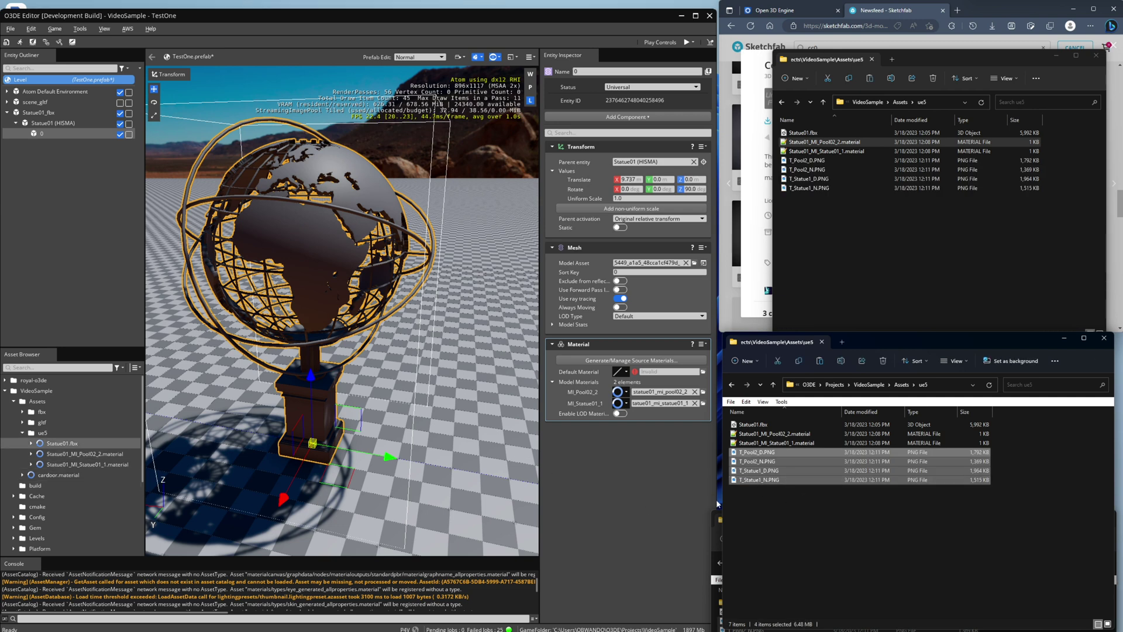
pyautogui.click(791, 509)
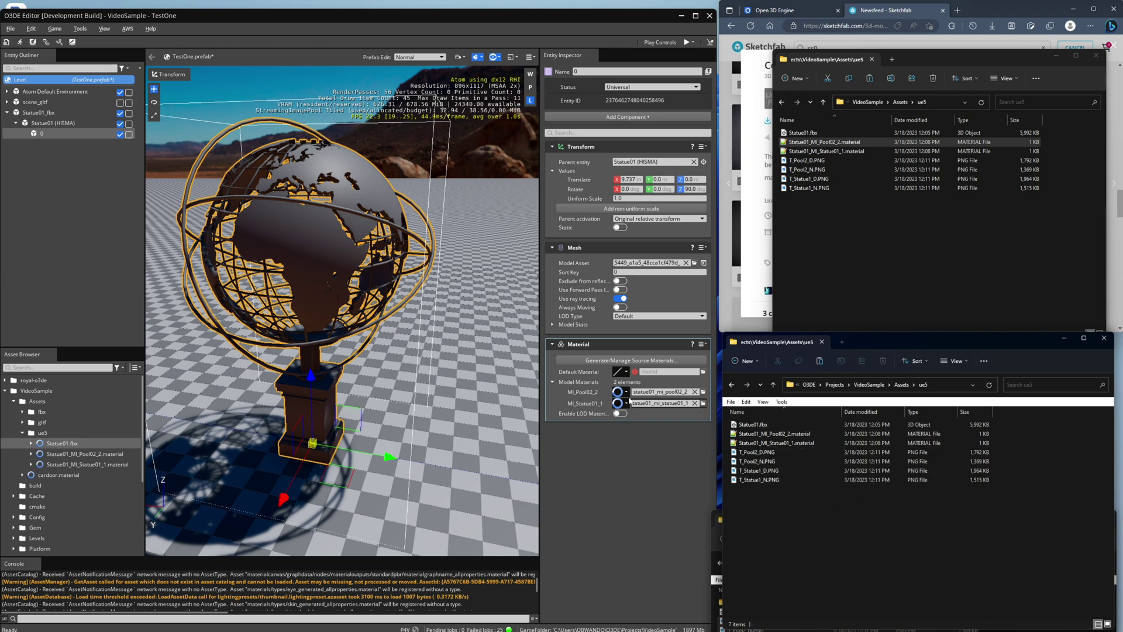
pyautogui.click(627, 391)
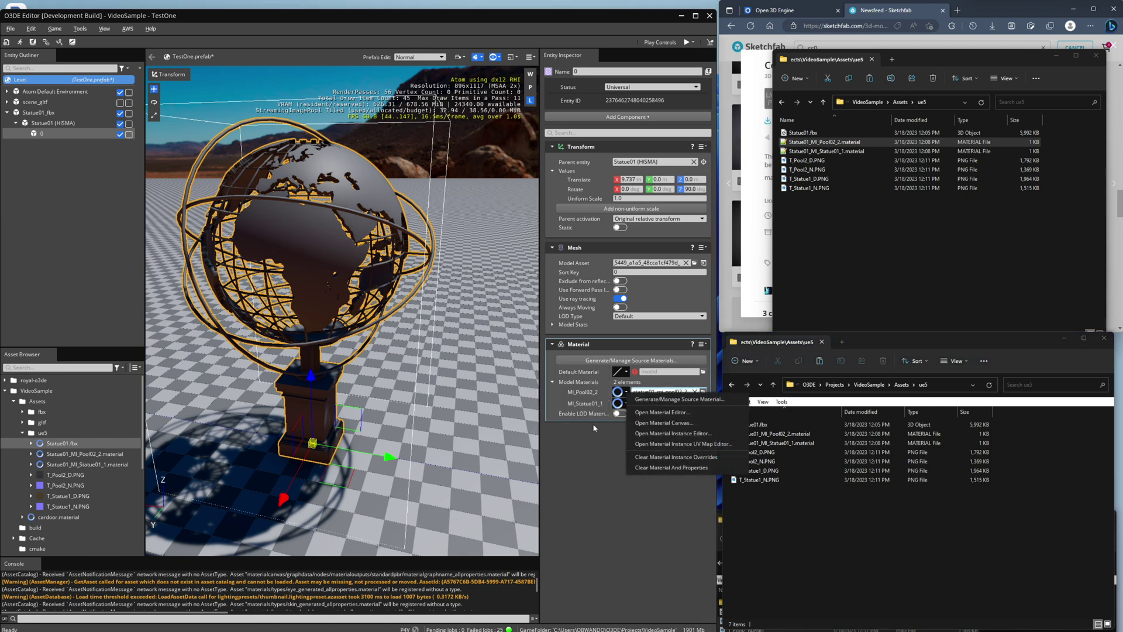
# Open the pool material in Material Editor and set its Base Color texture to T_Pool2_D.
pyautogui.click(674, 413)
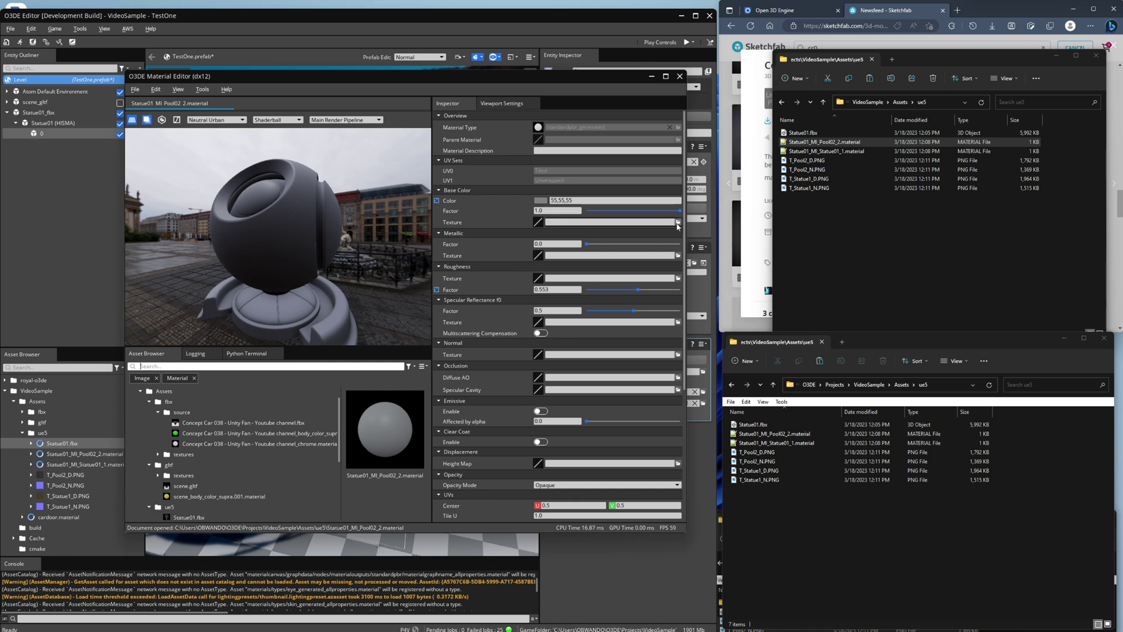
pyautogui.click(678, 222)
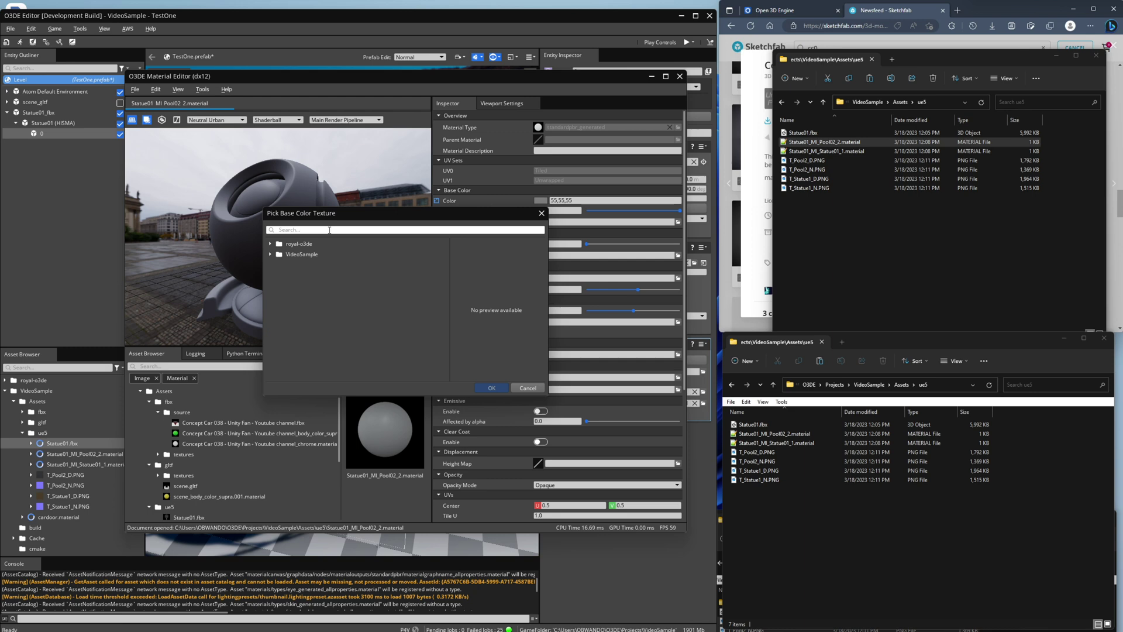
pyautogui.write('pool')
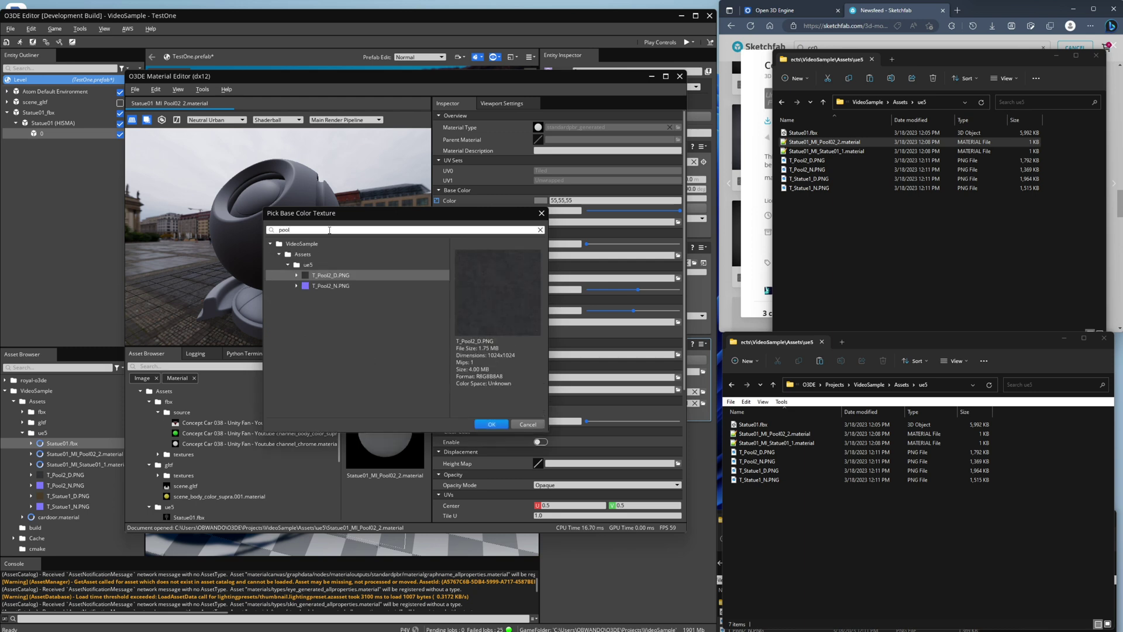
pyautogui.click(491, 424)
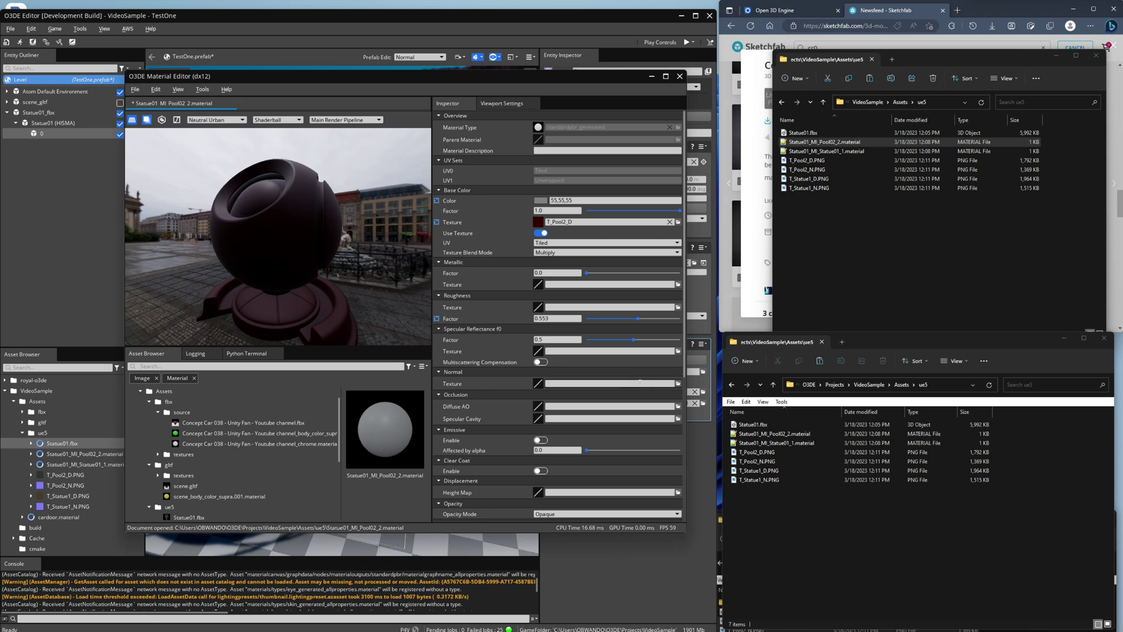
# Assign T_Pool2_N as the Normal texture and check the shaded preview ball.
pyautogui.click(678, 384)
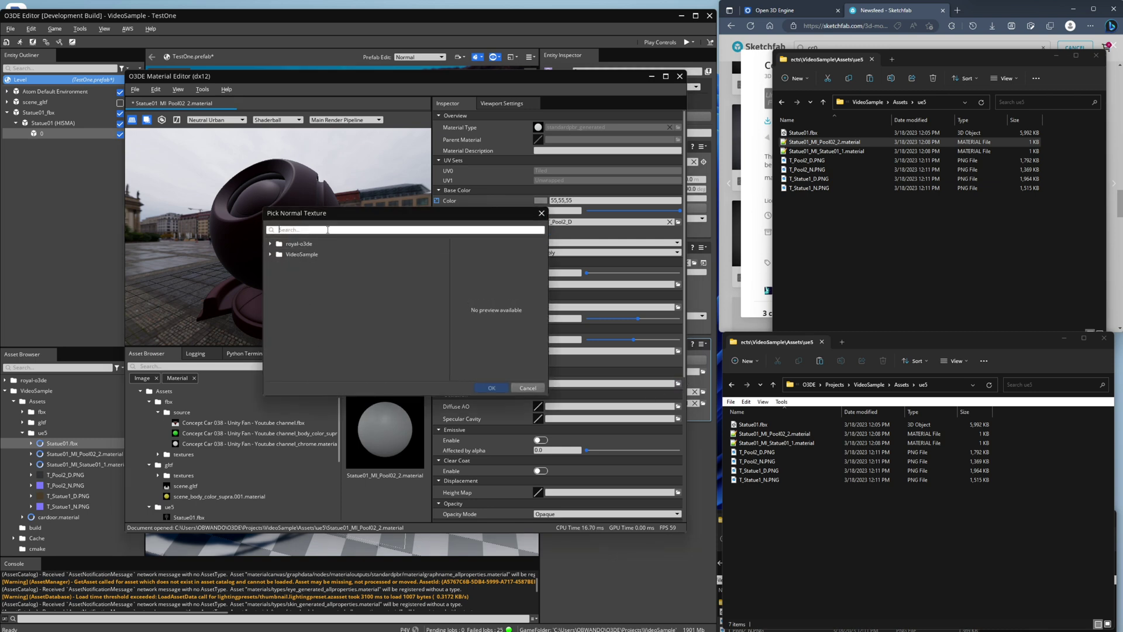
pyautogui.write('pool')
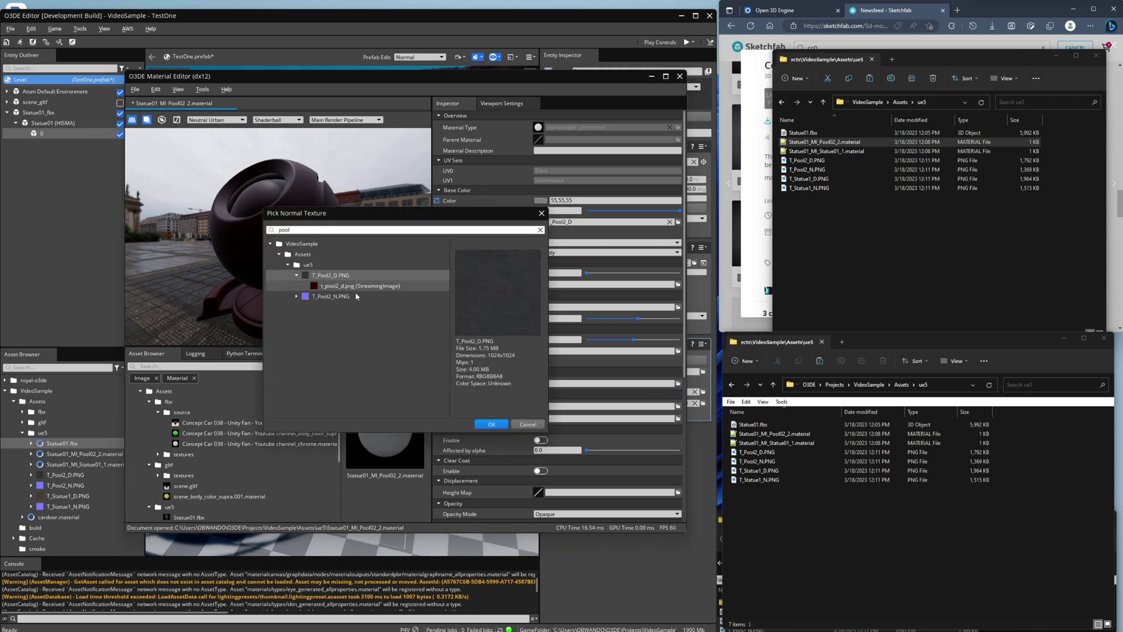
pyautogui.click(333, 296)
pyautogui.click(492, 424)
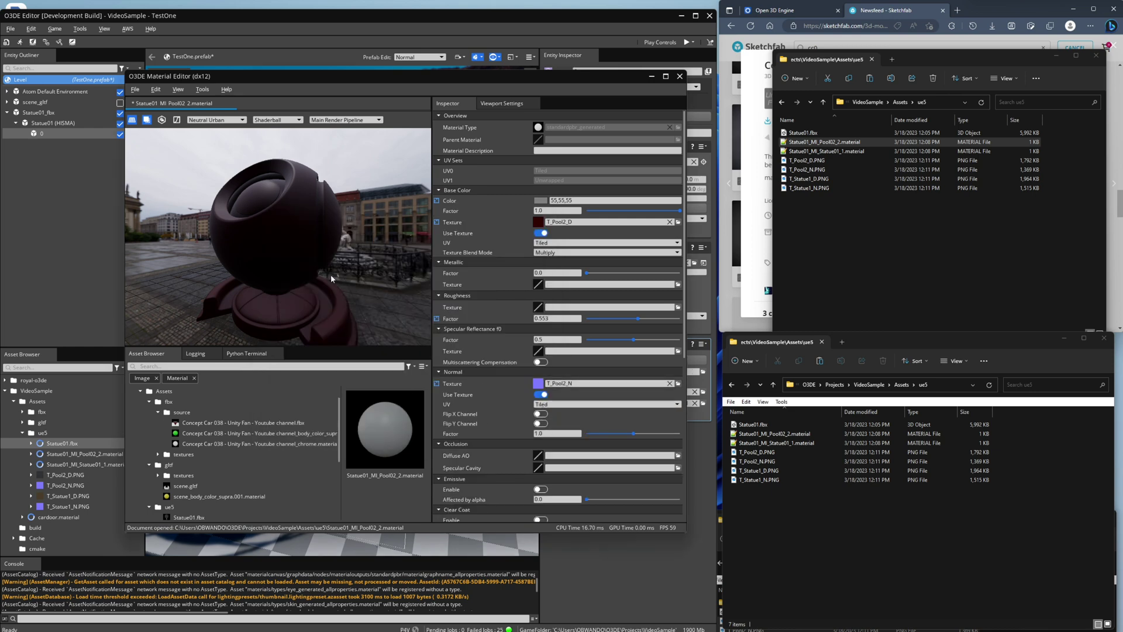
pyautogui.moveTo(275, 275); pyautogui.dragTo(498, 226)
pyautogui.moveTo(539, 224)
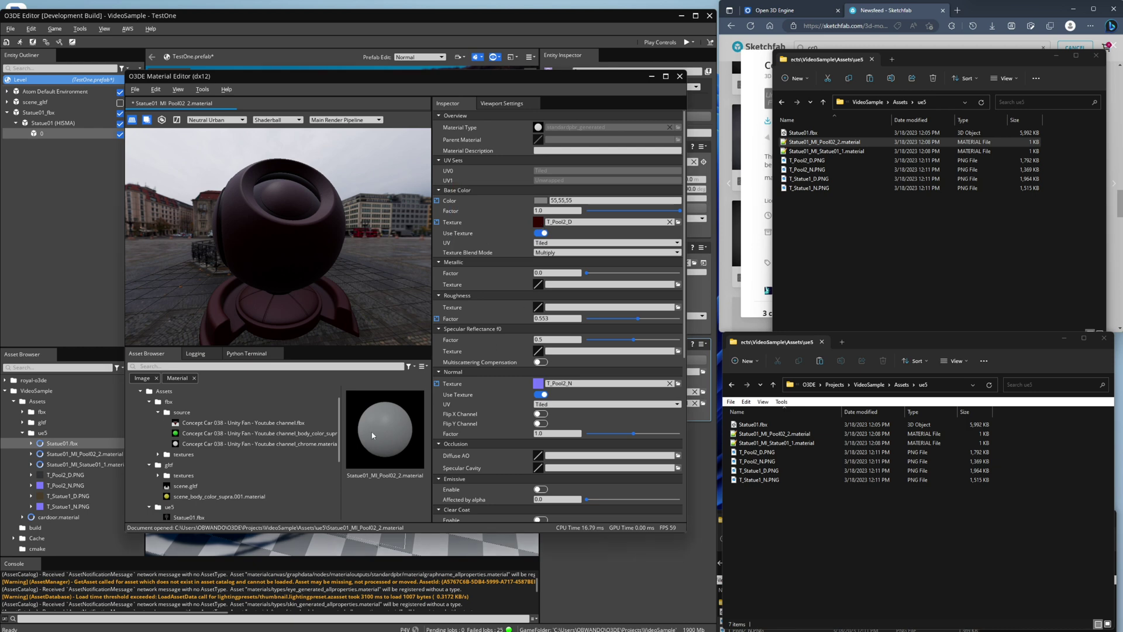
pyautogui.rightClick(69, 477)
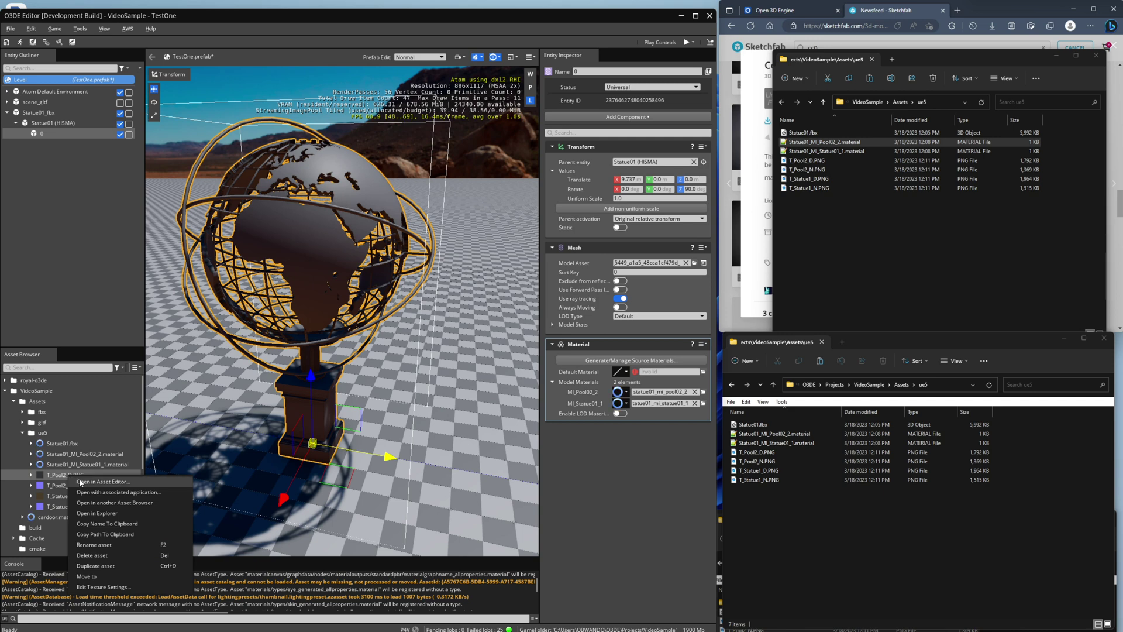
# Switch T_Pool2_D's texture preset from Displacement to Albedo and apply it.
pyautogui.click(105, 586)
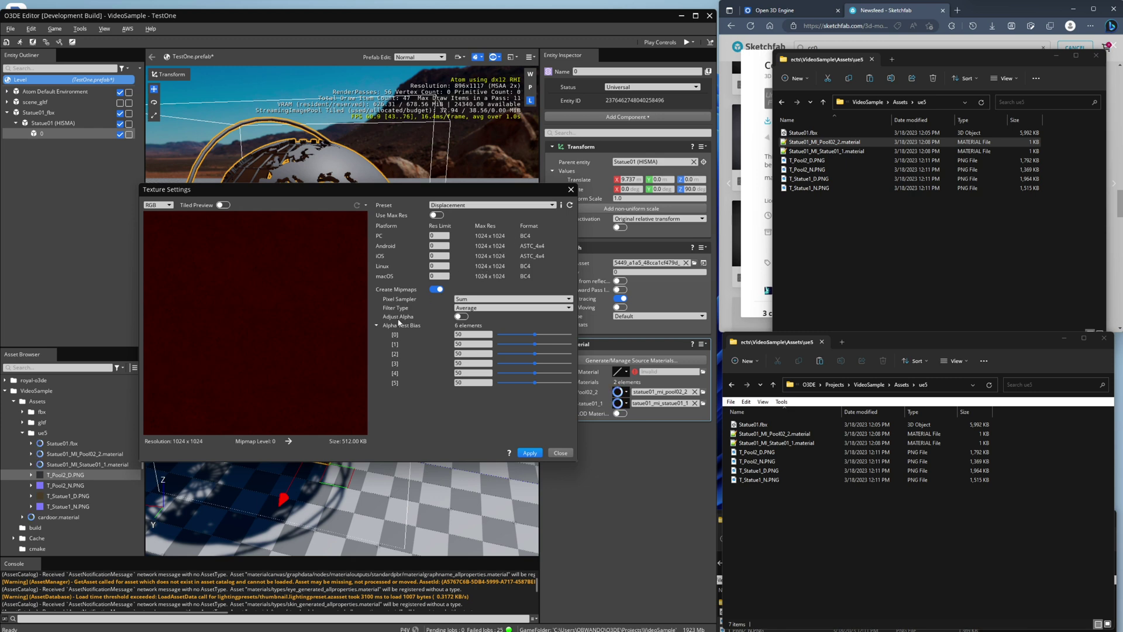
pyautogui.click(552, 205)
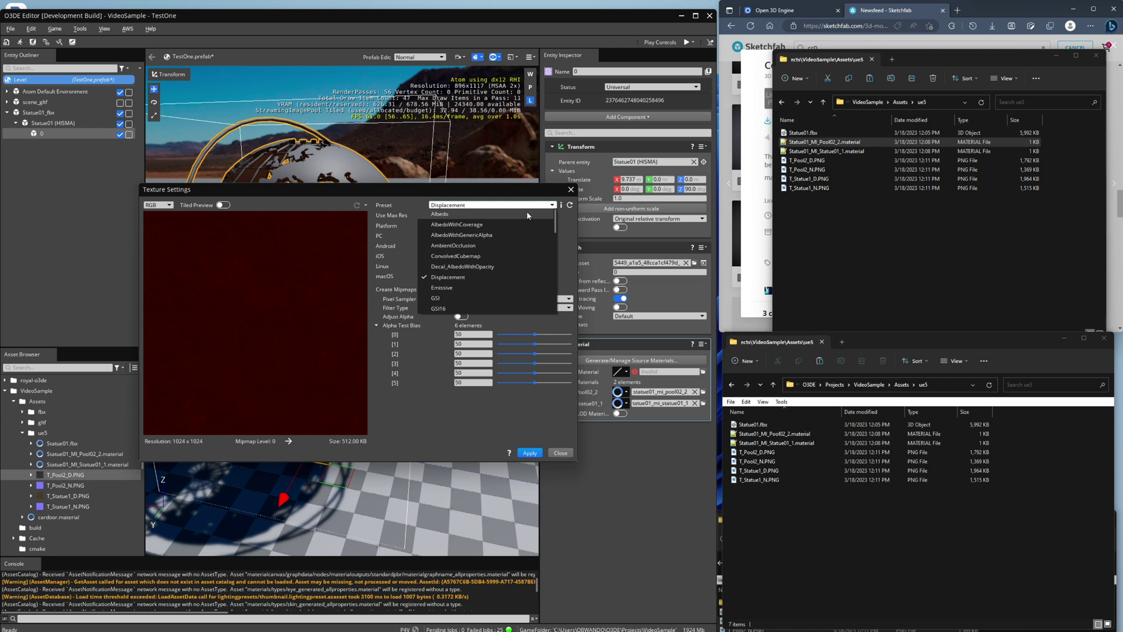
pyautogui.click(463, 214)
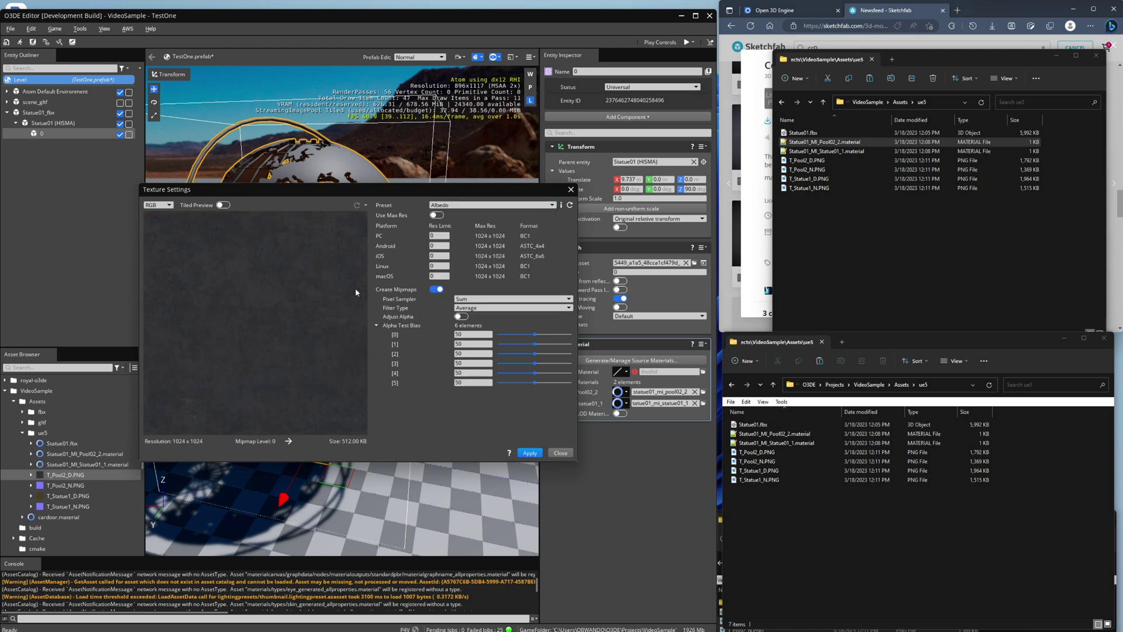
pyautogui.click(530, 453)
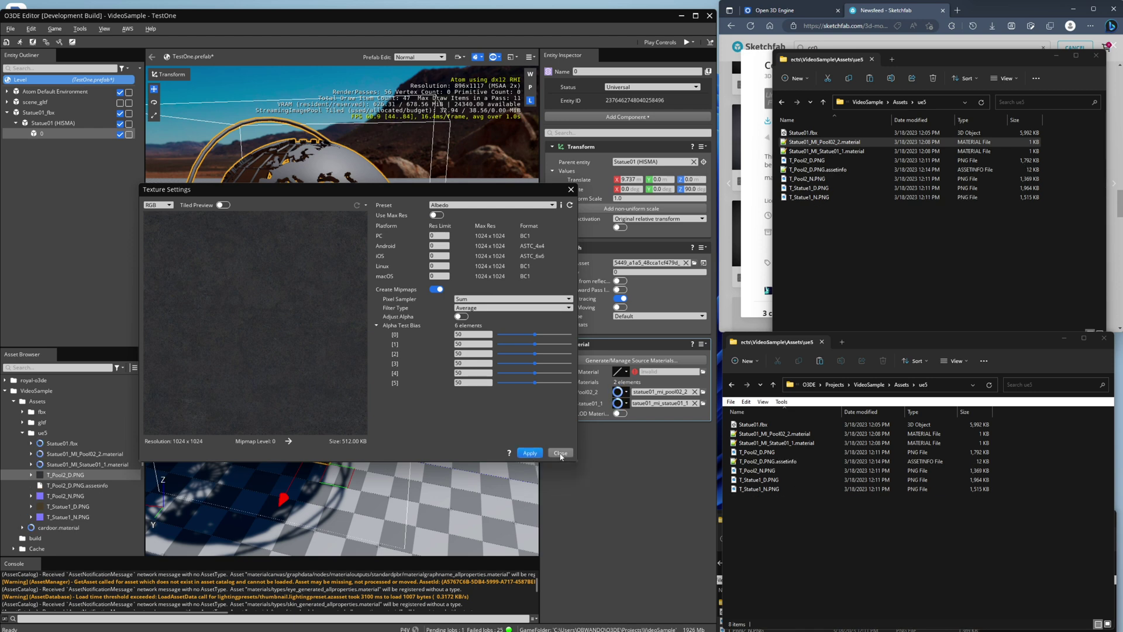
pyautogui.click(560, 454)
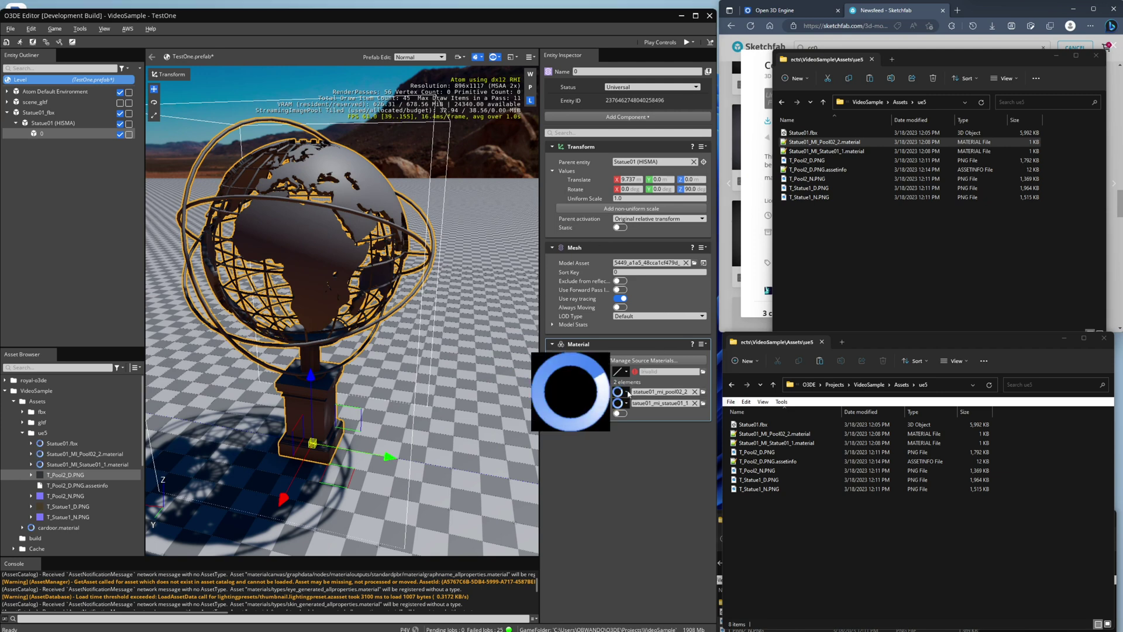
pyautogui.click(626, 391)
pyautogui.click(648, 412)
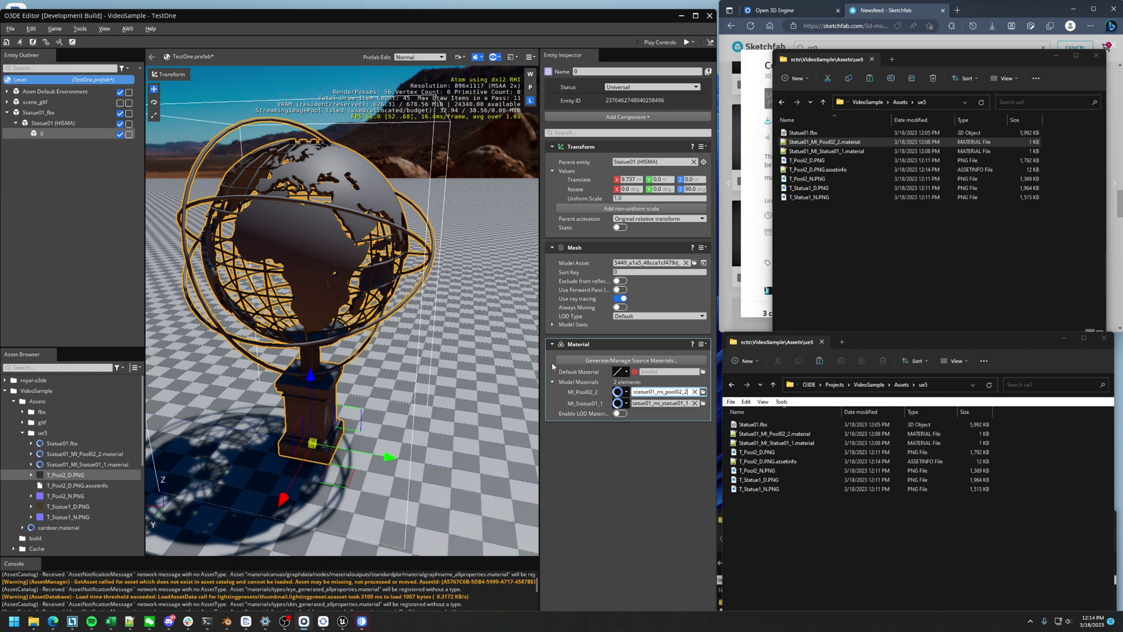
pyautogui.hotkey('alt', 'Tab')
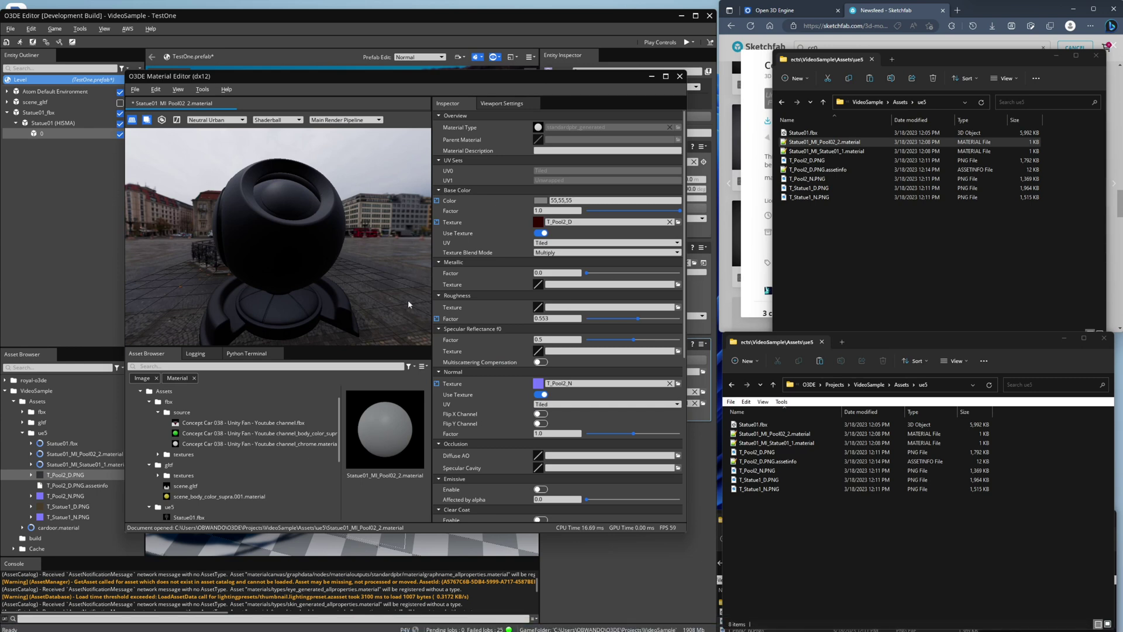
# Inspect the shaderball, then confirm T_Pool2_N's texture settings use the Normals preset.
pyautogui.click(543, 221)
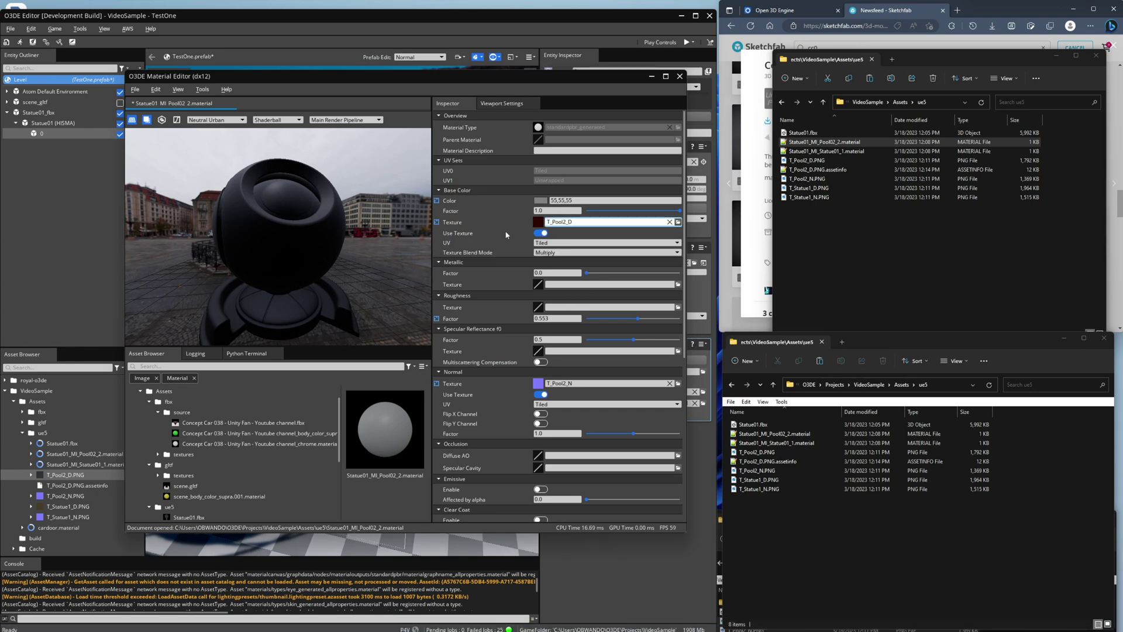
pyautogui.moveTo(312, 255); pyautogui.dragTo(302, 292)
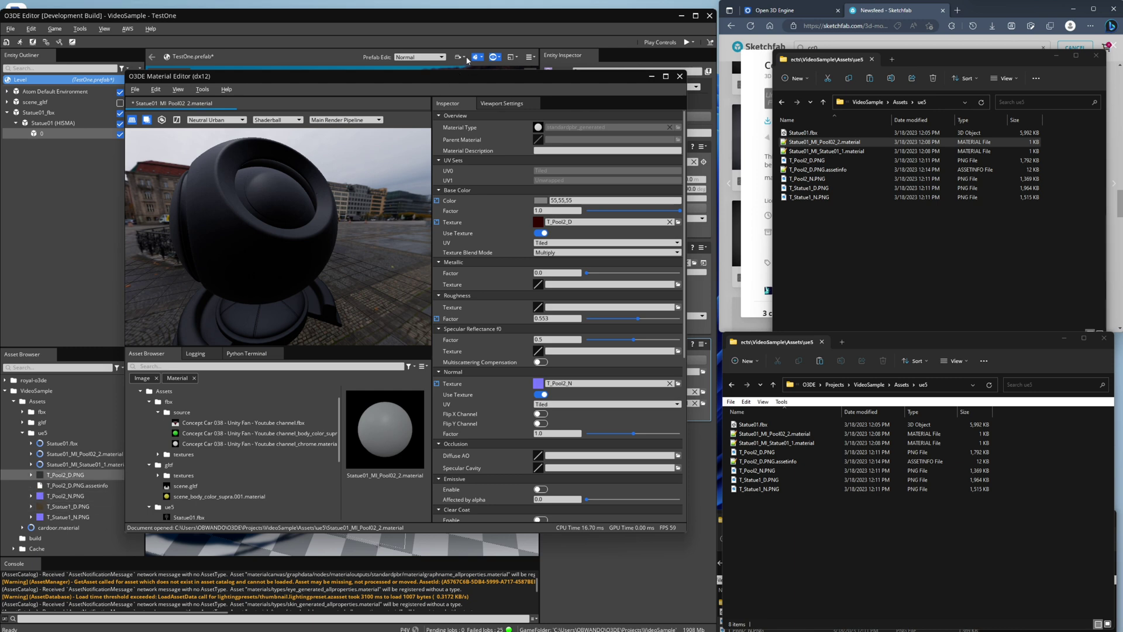
pyautogui.moveTo(418, 80); pyautogui.dragTo(749, 91)
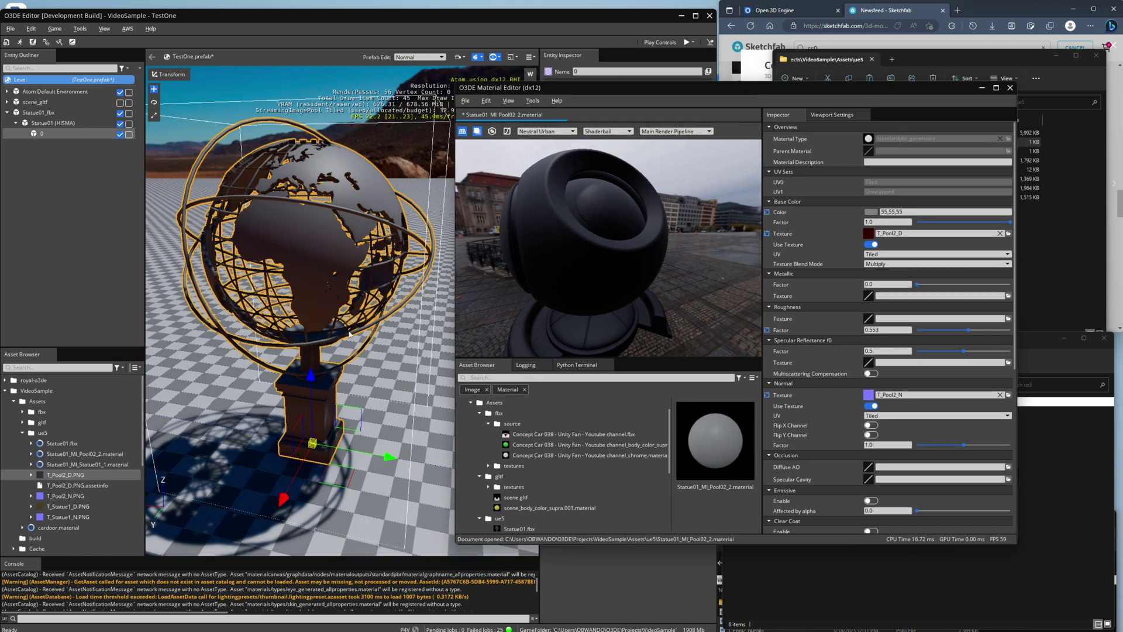
pyautogui.rightClick(70, 496)
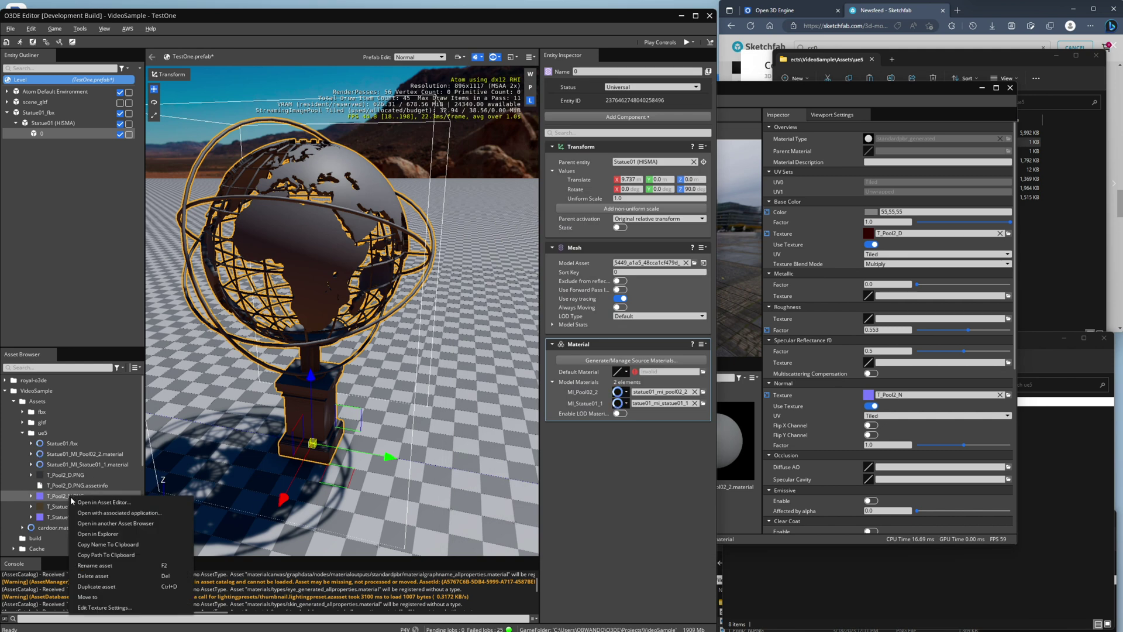
pyautogui.click(105, 607)
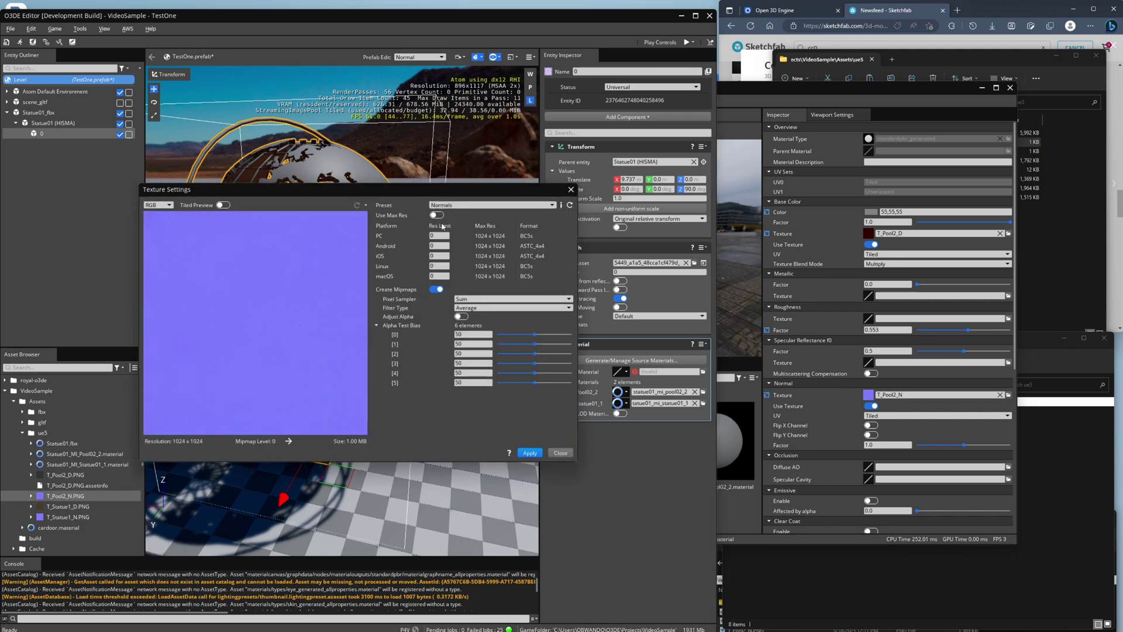
pyautogui.click(560, 452)
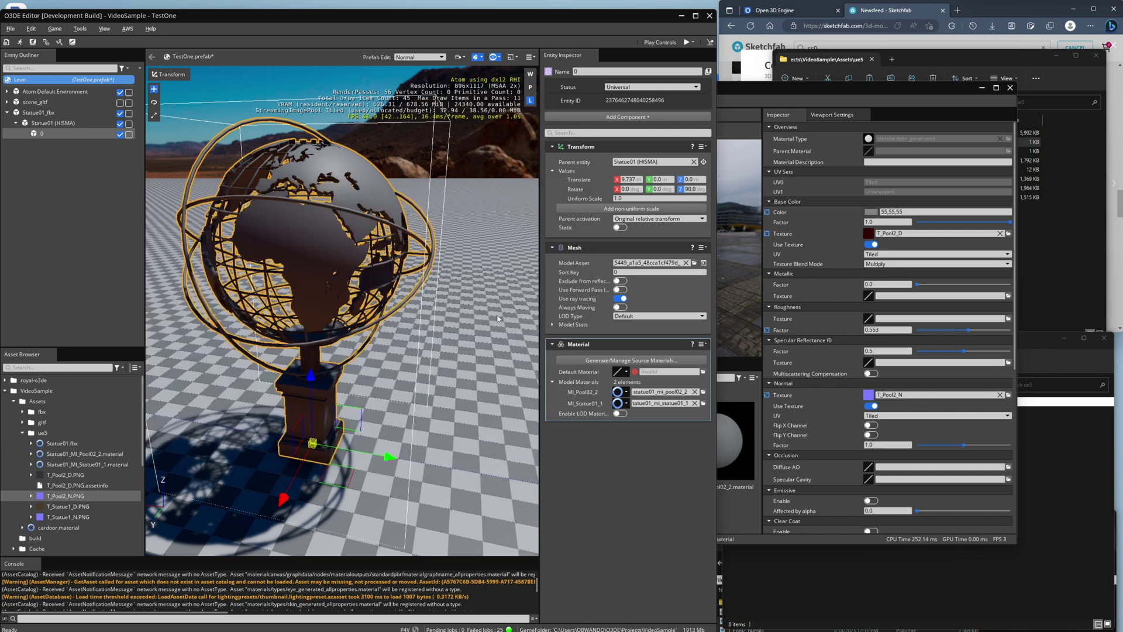
# Save the Statue01_MI_Pool02_2 material via File > Save.
pyautogui.click(827, 89)
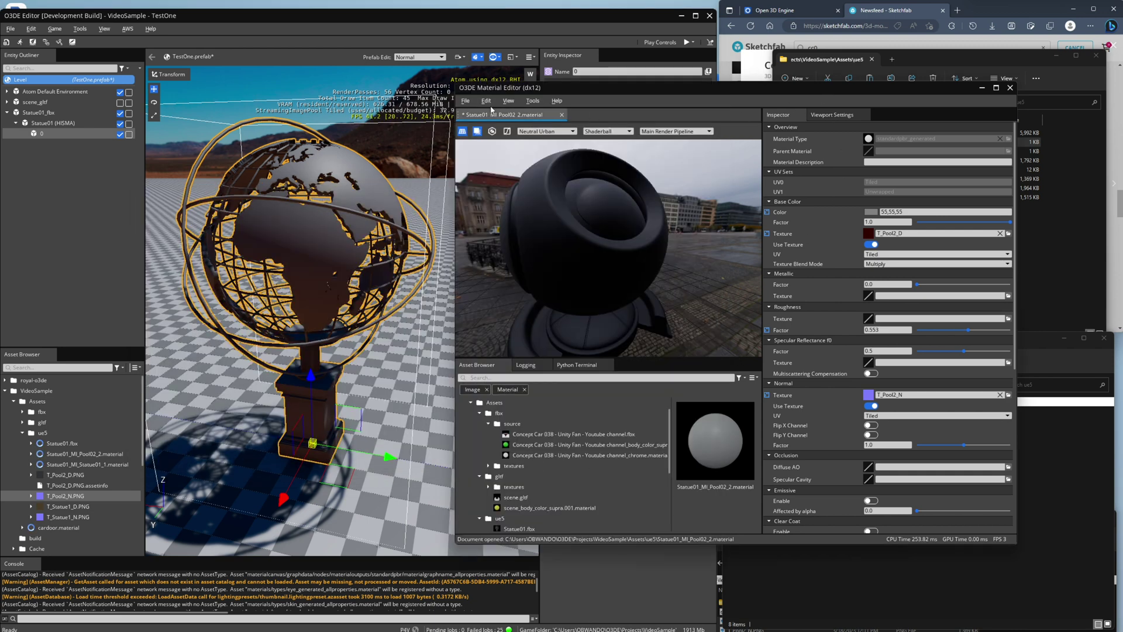
pyautogui.click(466, 101)
pyautogui.click(474, 152)
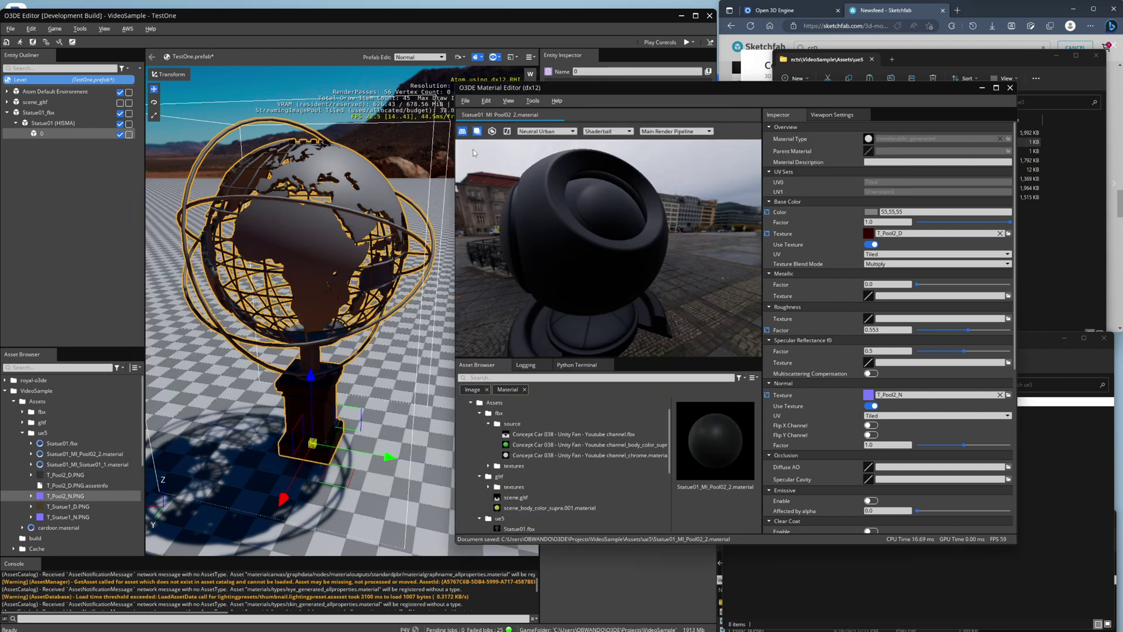
pyautogui.moveTo(327, 401); pyautogui.dragTo(310, 343, button='right')
# Fly the viewport camera around the globe statue and its pedestal with WASD.
pyautogui.press('w')
pyautogui.press('s')
pyautogui.press('w')
pyautogui.press('s')
pyautogui.press('s')
pyautogui.press('w')
pyautogui.press('s')
pyautogui.press('w')
pyautogui.press('d')
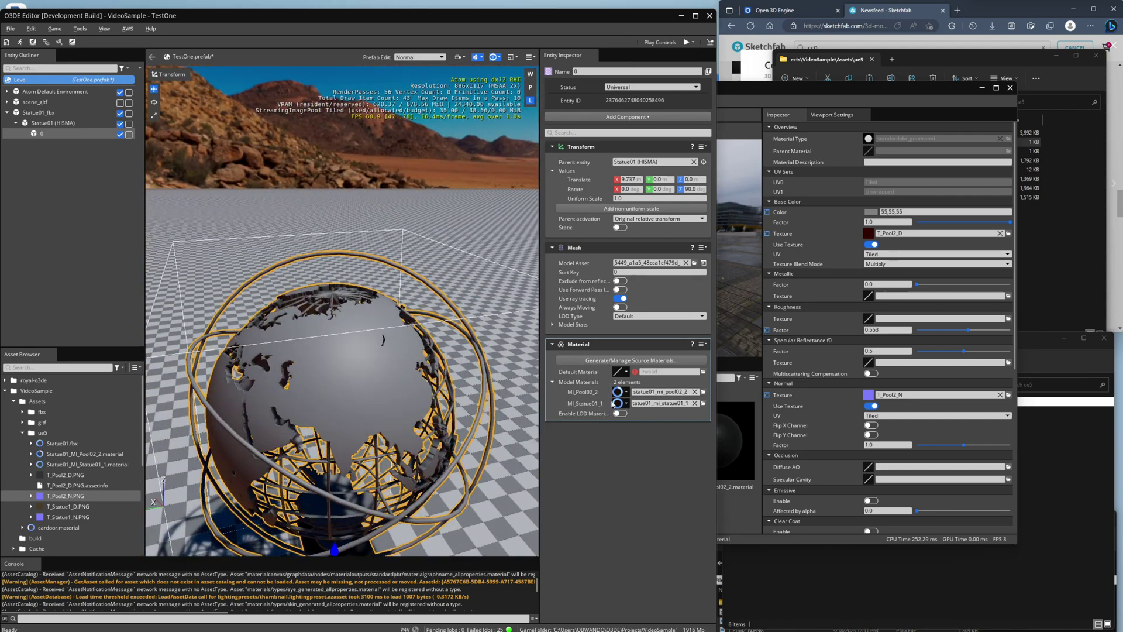
# Open the MI_Statue01_1 slot's material in the Material Editor as a second tab.
pyautogui.click(858, 98)
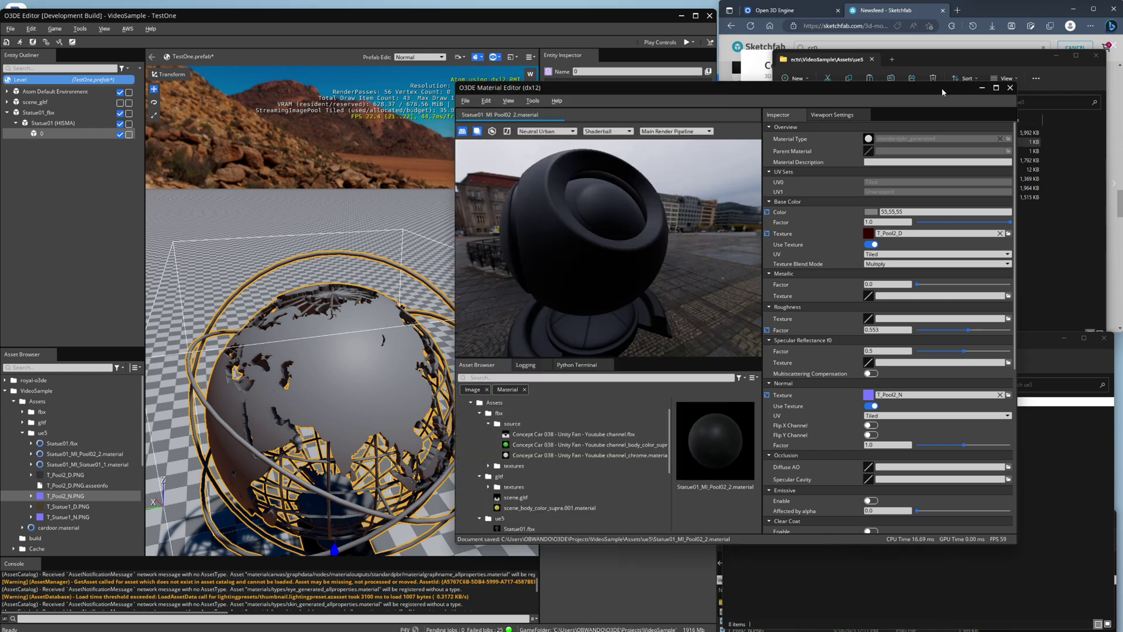
pyautogui.moveTo(943, 93); pyautogui.dragTo(963, 94)
pyautogui.click(622, 562)
pyautogui.click(627, 403)
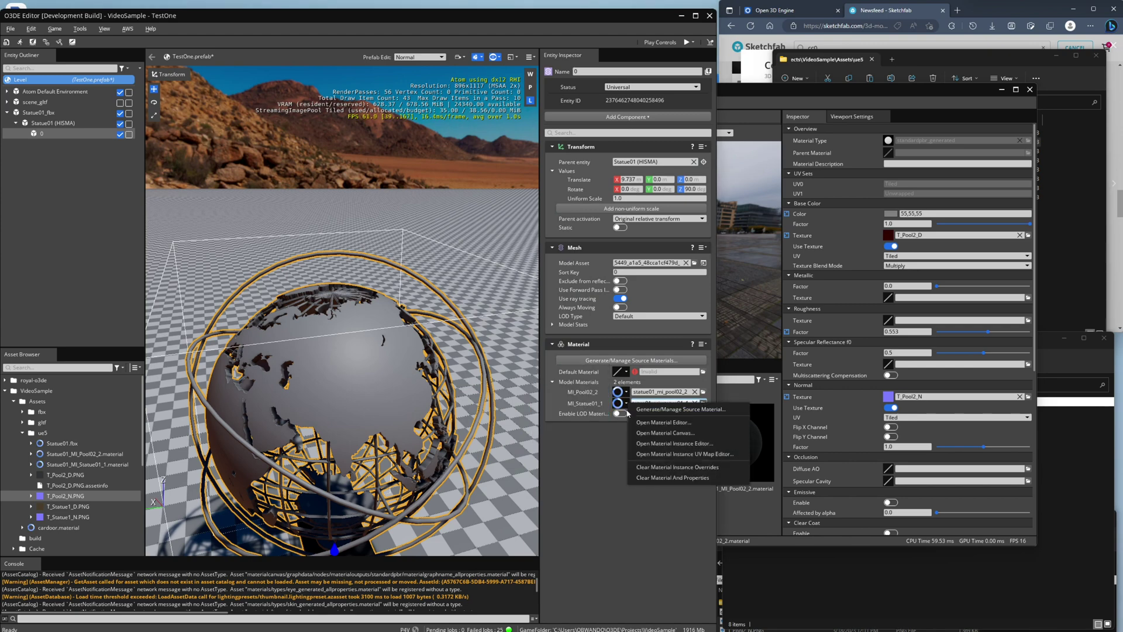
pyautogui.click(663, 422)
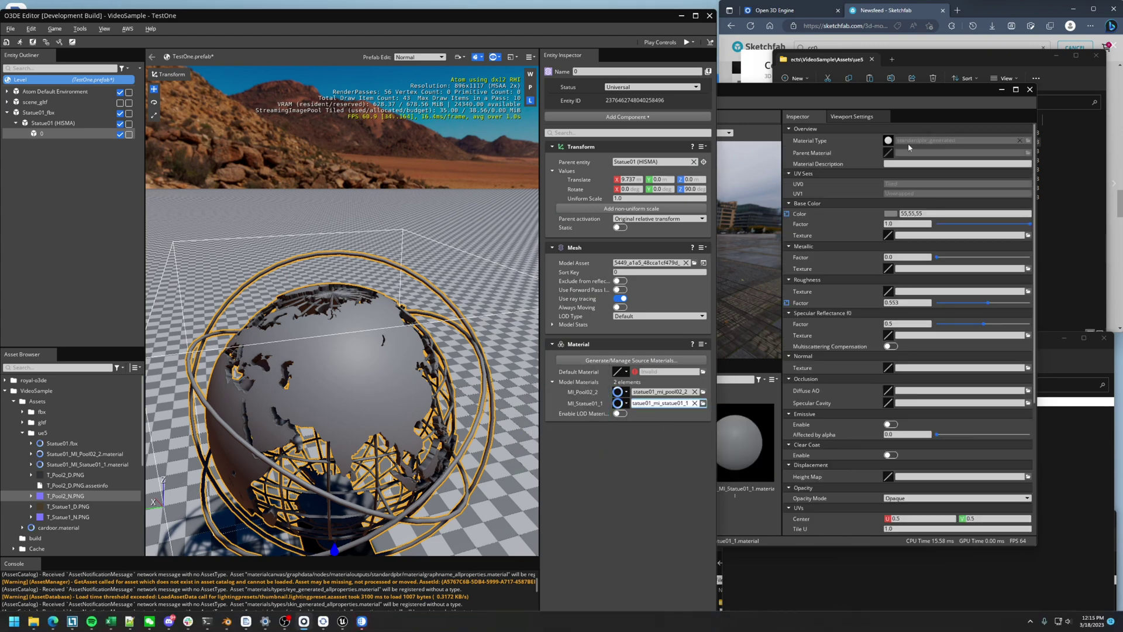
pyautogui.moveTo(865, 92); pyautogui.dragTo(560, 99)
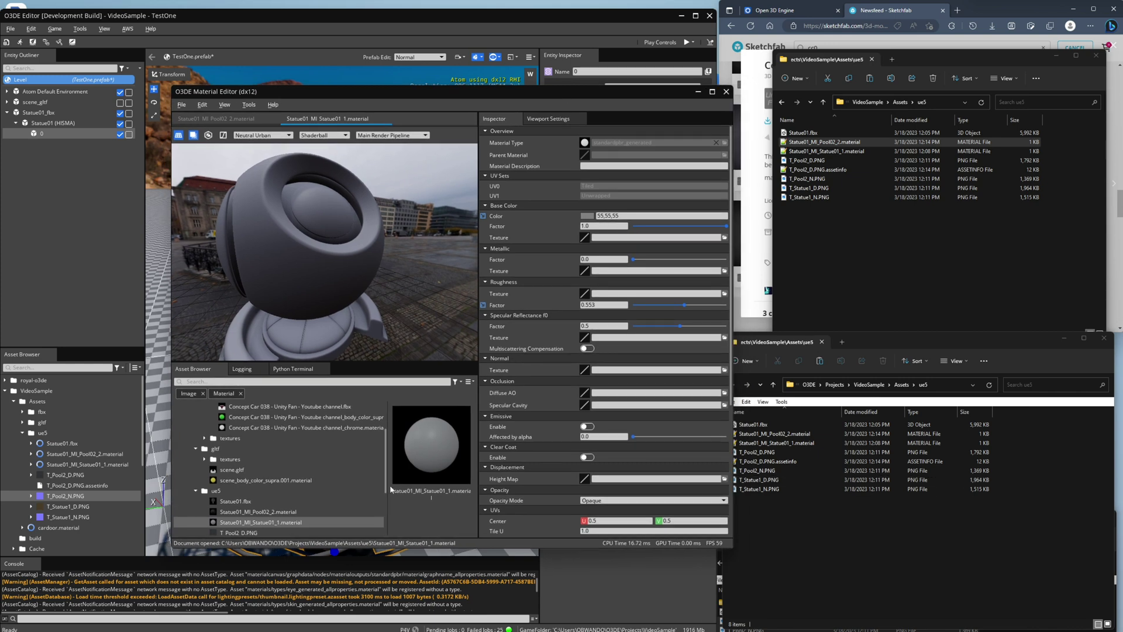
# Change T_Statue1_D's texture preset to Albedo and apply it.
pyautogui.rightClick(70, 508)
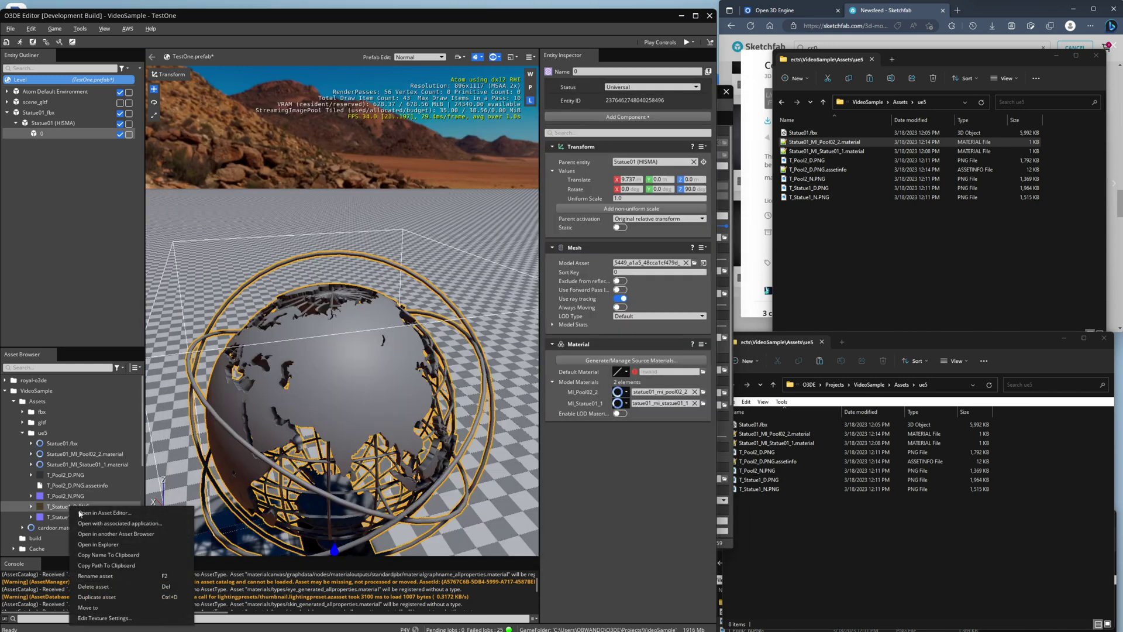
pyautogui.click(94, 608)
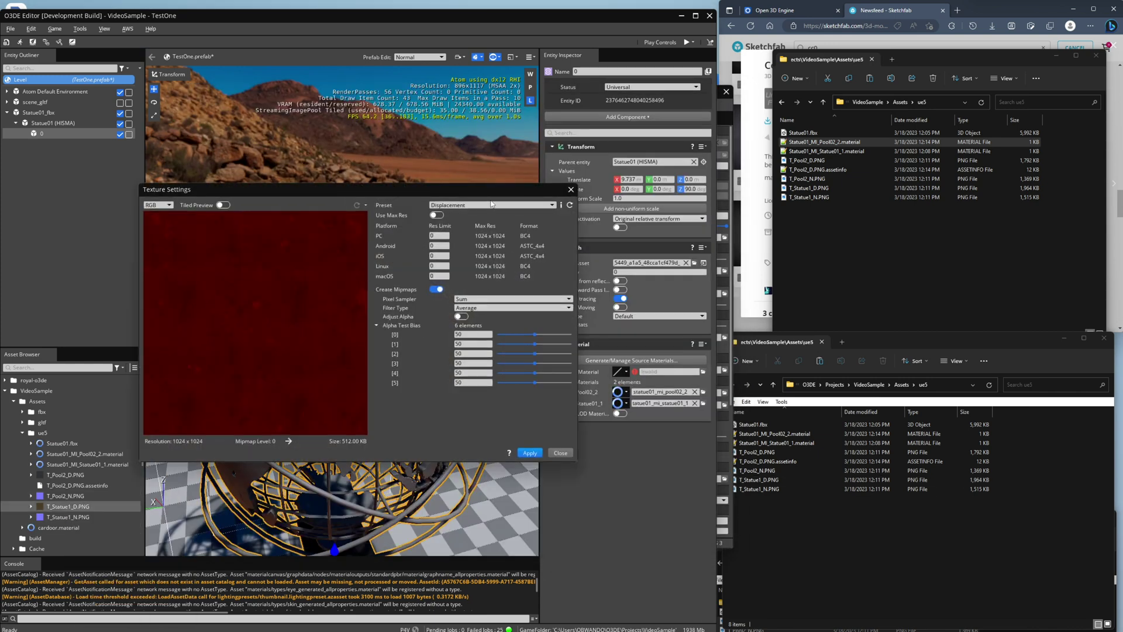
pyautogui.click(468, 205)
pyautogui.click(468, 215)
pyautogui.click(529, 453)
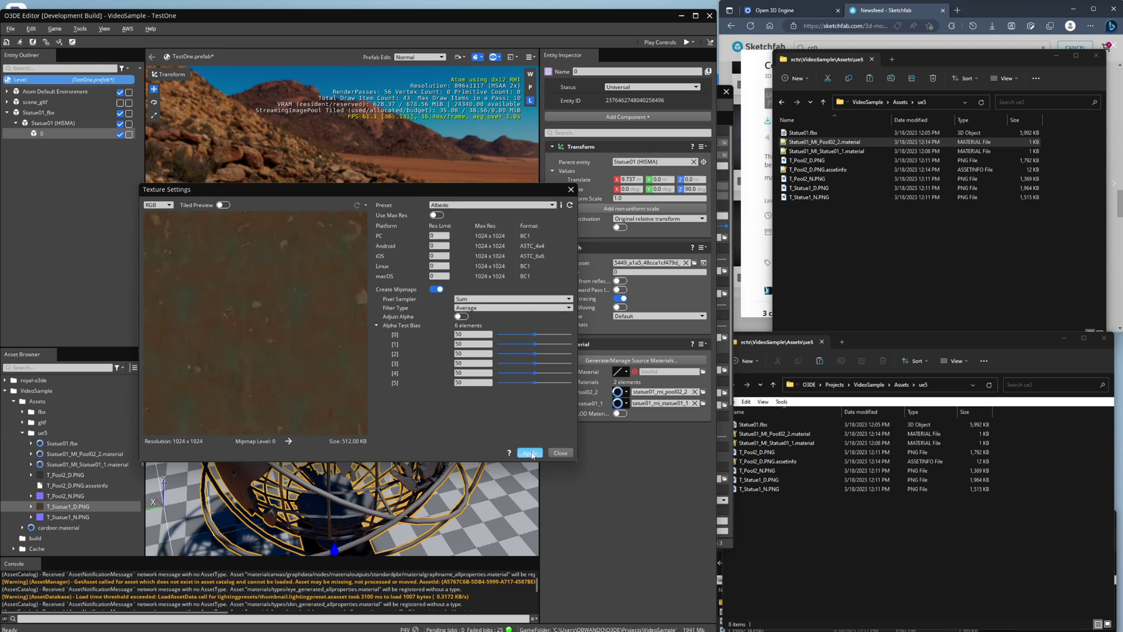
pyautogui.click(571, 189)
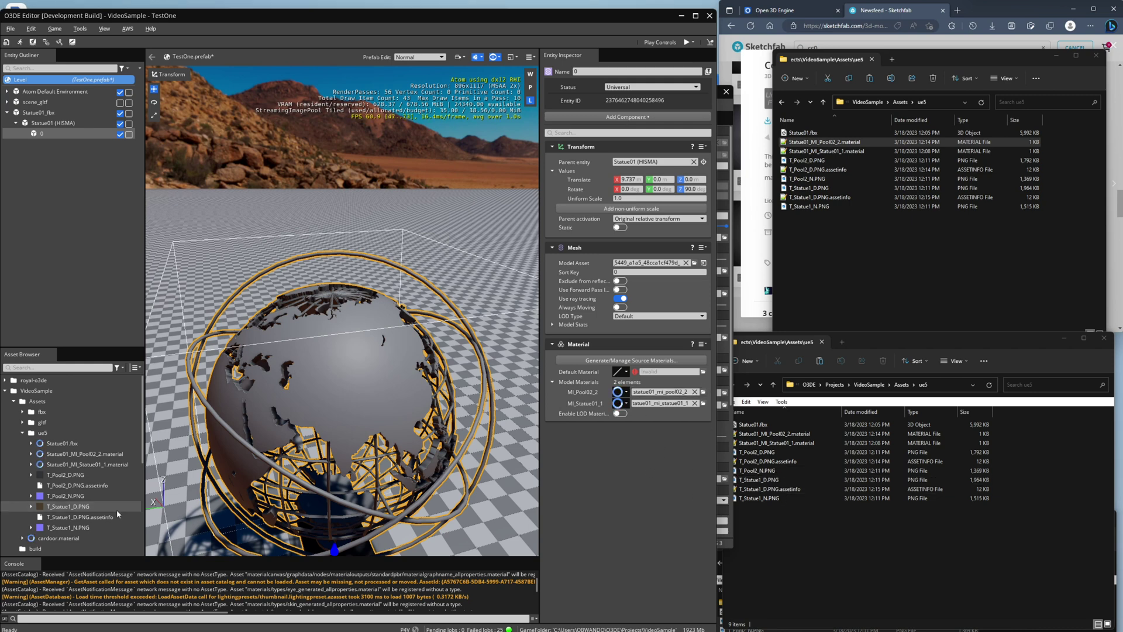
# Reopen T_Statue1_D's texture settings to verify the Albedo preset stuck.
pyautogui.rightClick(88, 509)
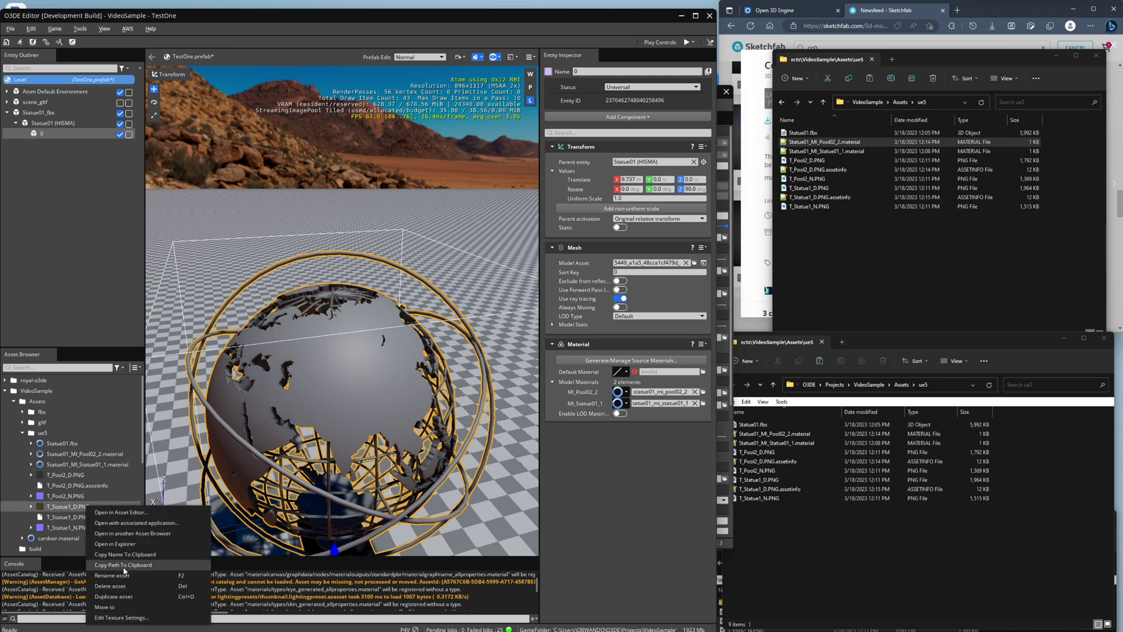
pyautogui.click(117, 610)
pyautogui.click(550, 206)
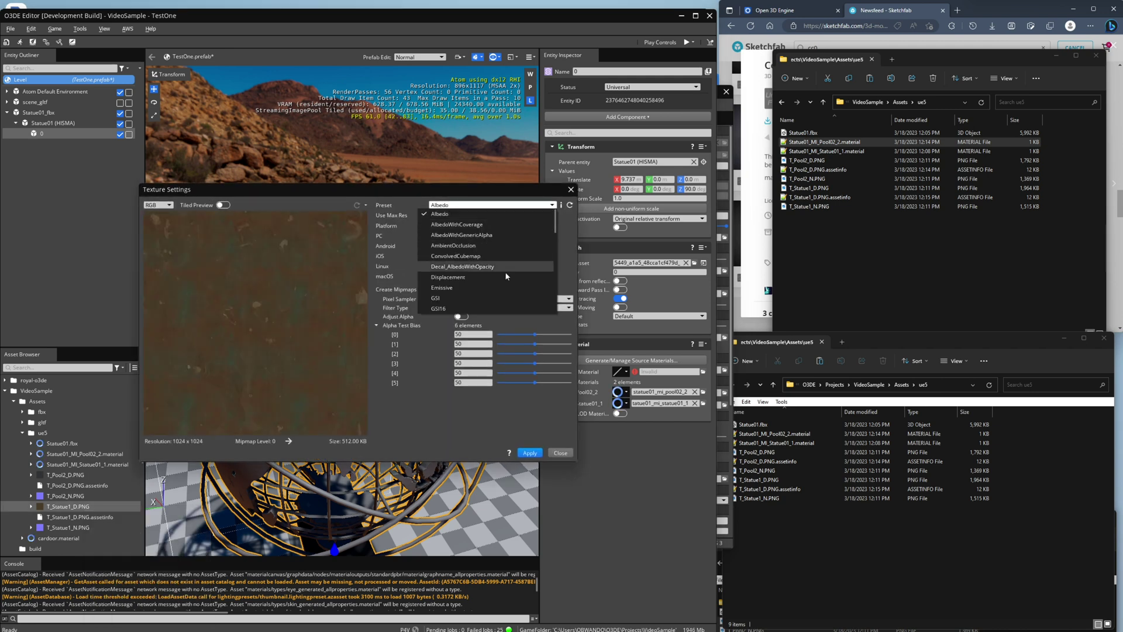
pyautogui.scroll(-3, 503, 275)
pyautogui.scroll(1, 498, 298)
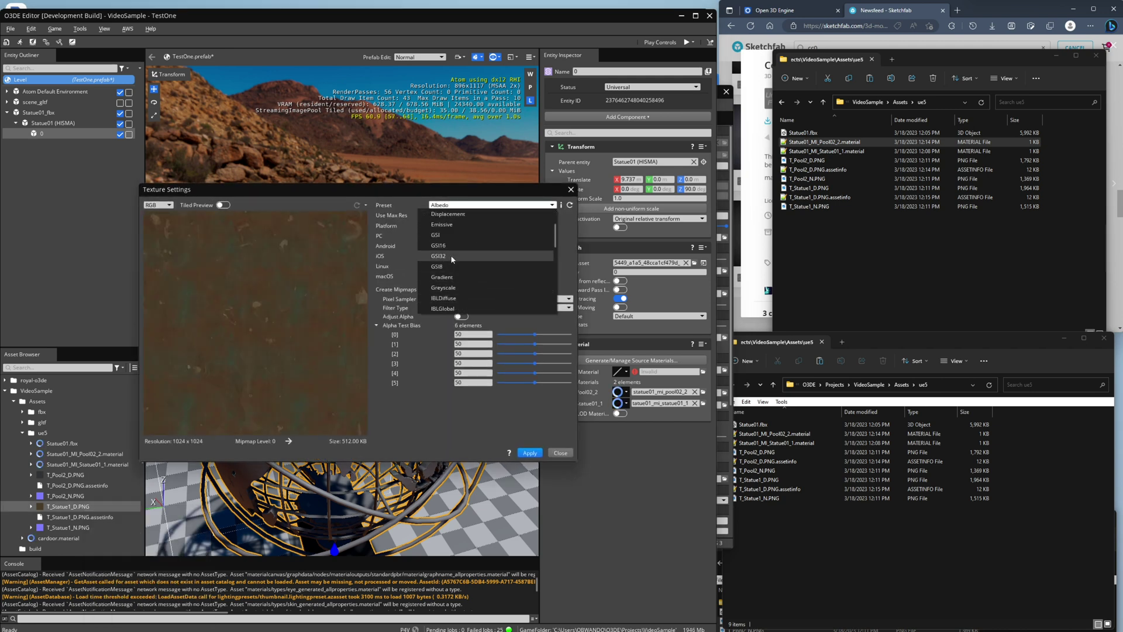
pyautogui.scroll(-4, 450, 258)
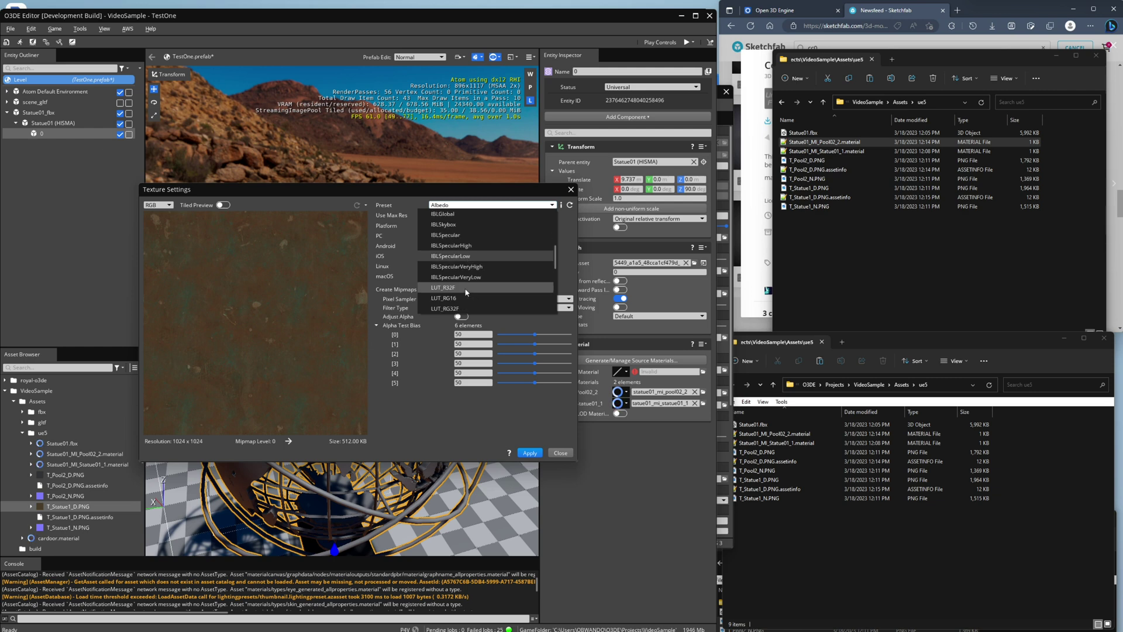
pyautogui.scroll(-5, 474, 268)
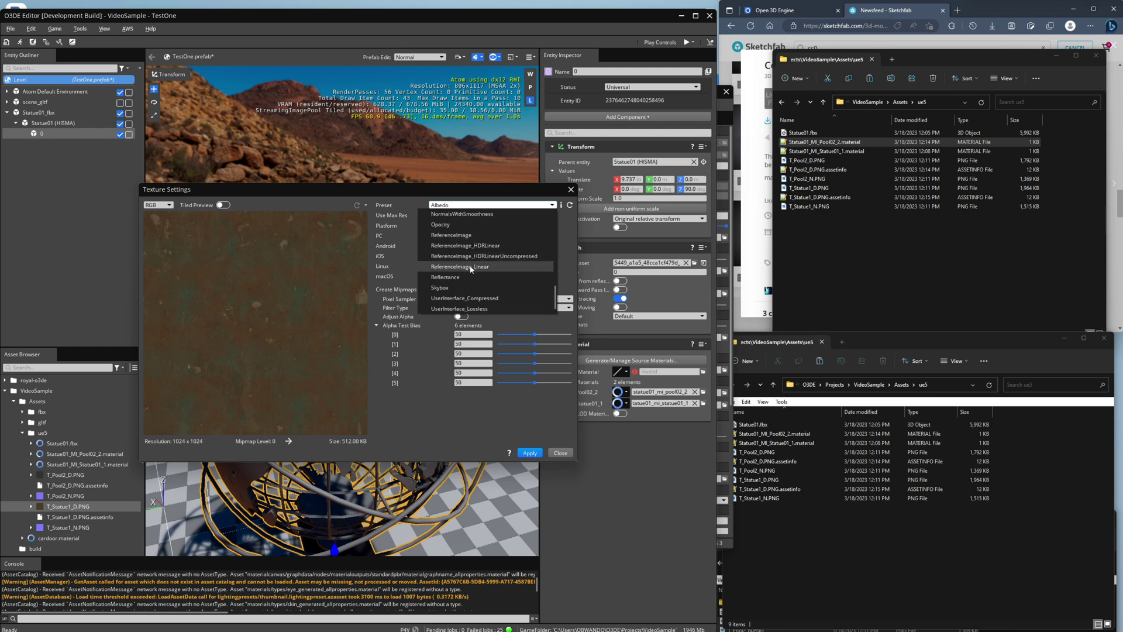
pyautogui.click(446, 434)
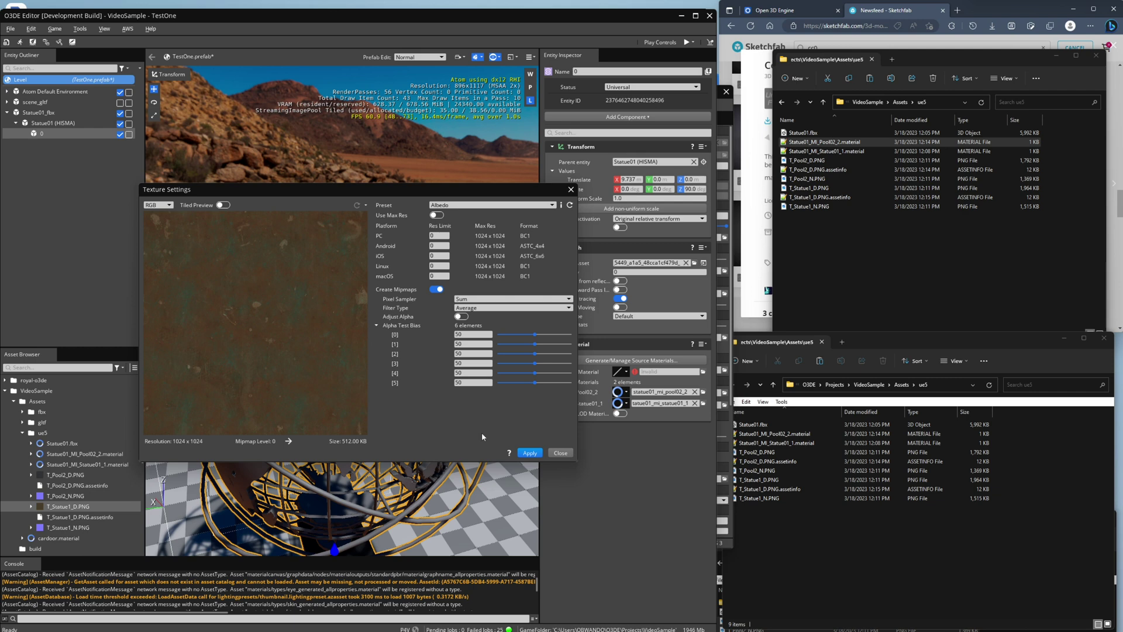
pyautogui.click(560, 453)
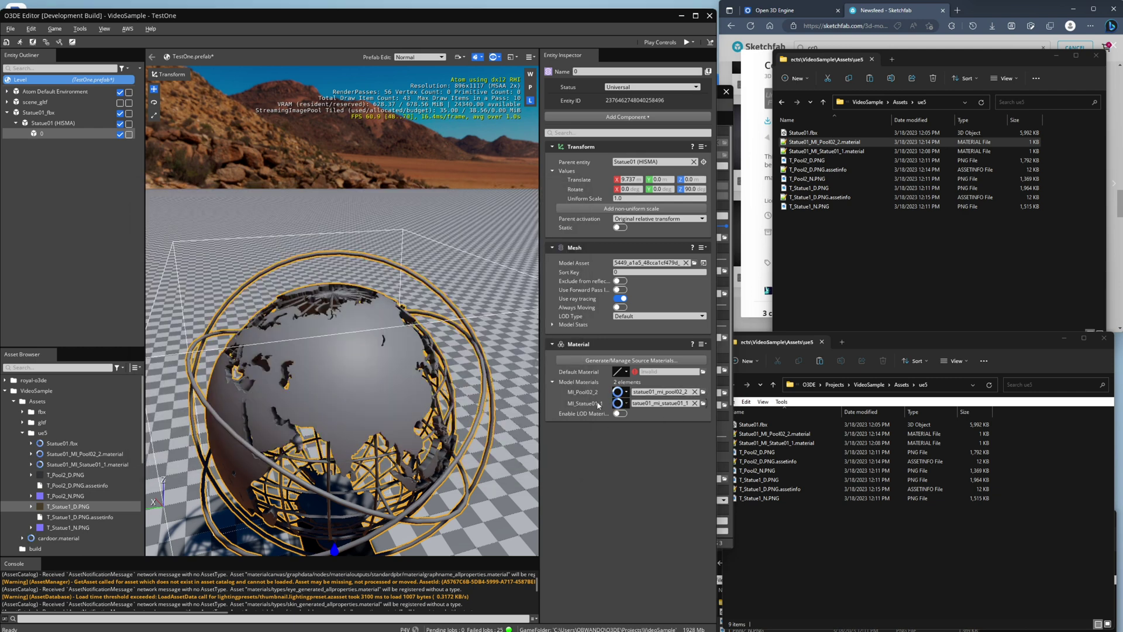
pyautogui.click(730, 415)
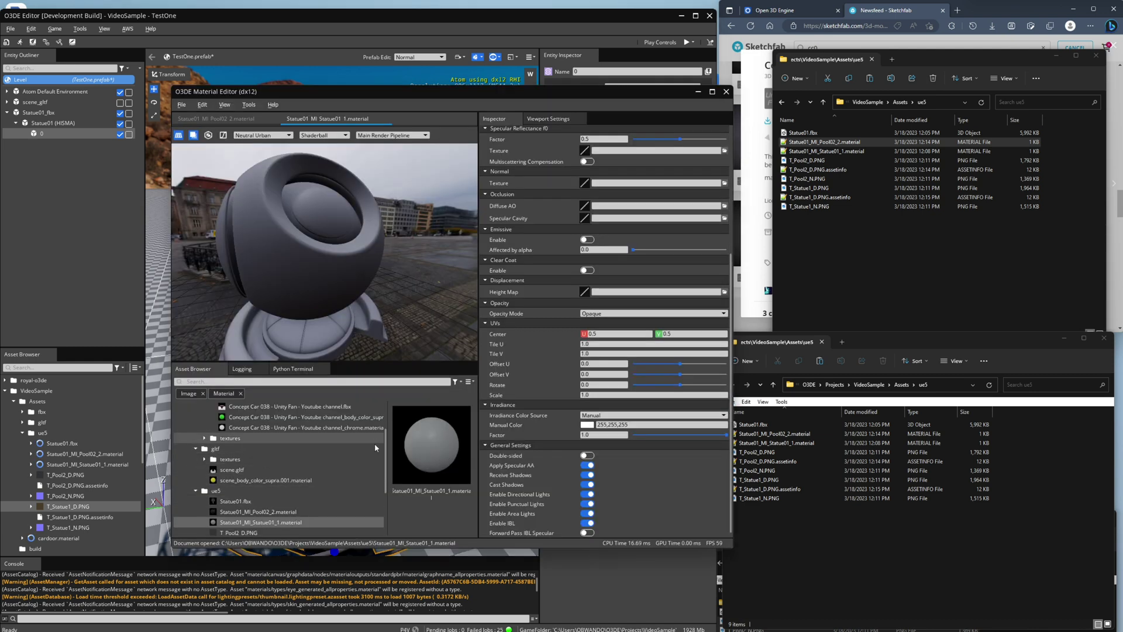
pyautogui.scroll(2, 366, 457)
pyautogui.scroll(-4, 358, 469)
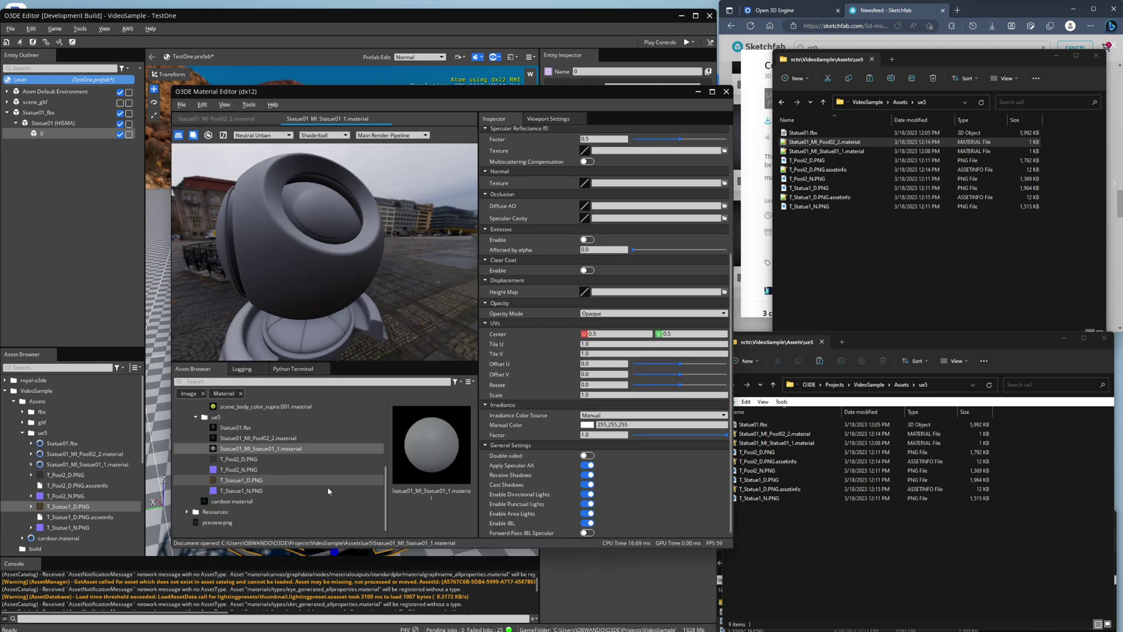
pyautogui.doubleClick(269, 453)
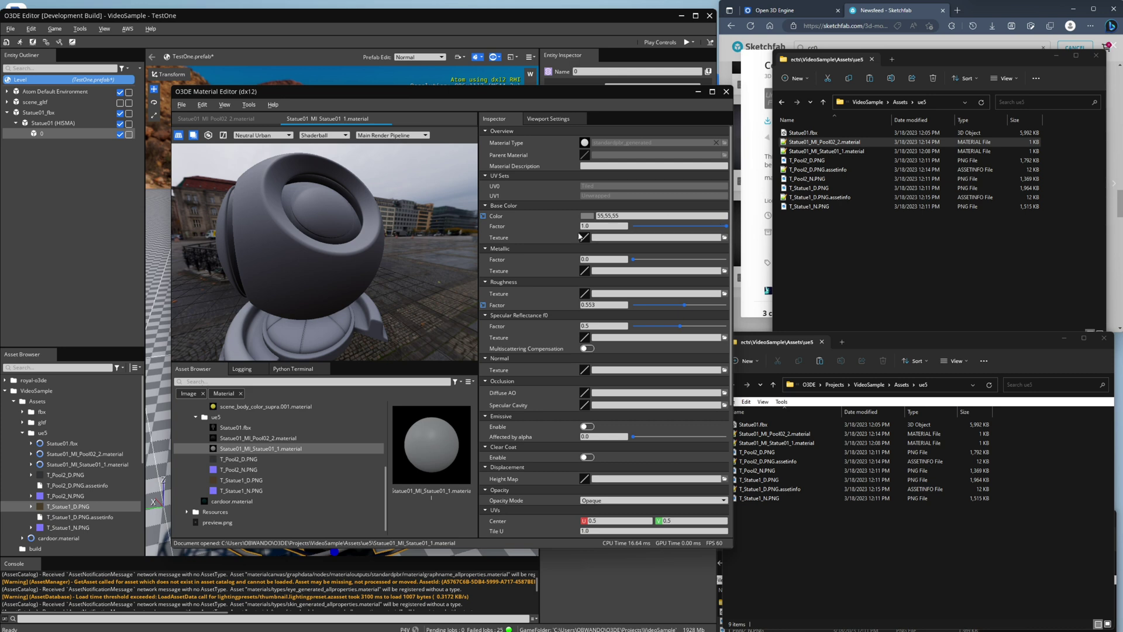
pyautogui.click(724, 238)
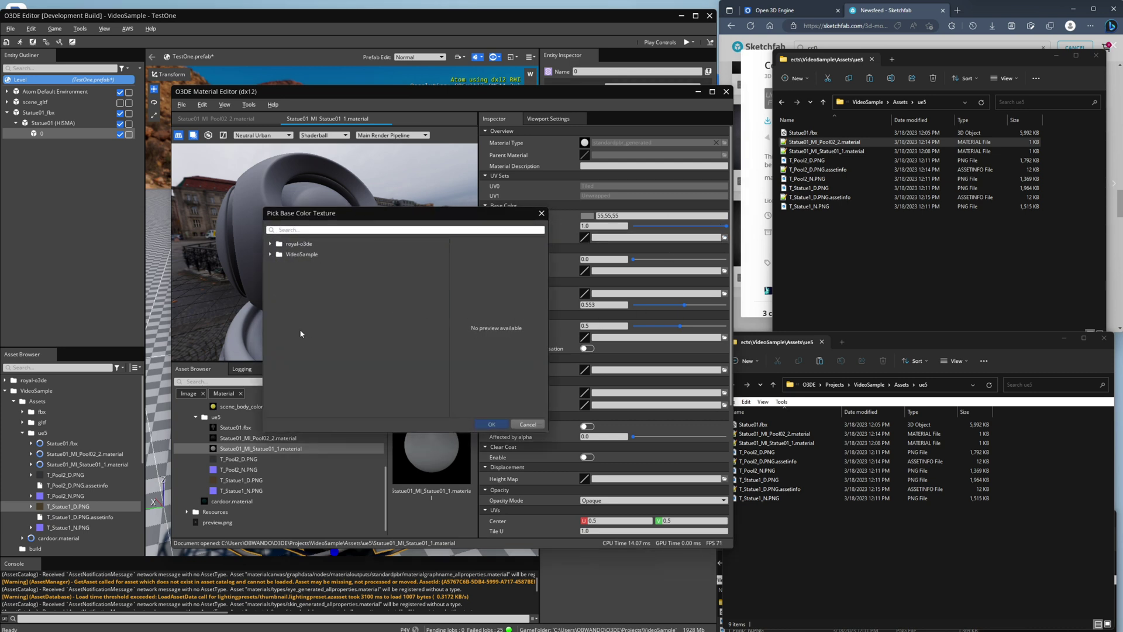
pyautogui.write('stat')
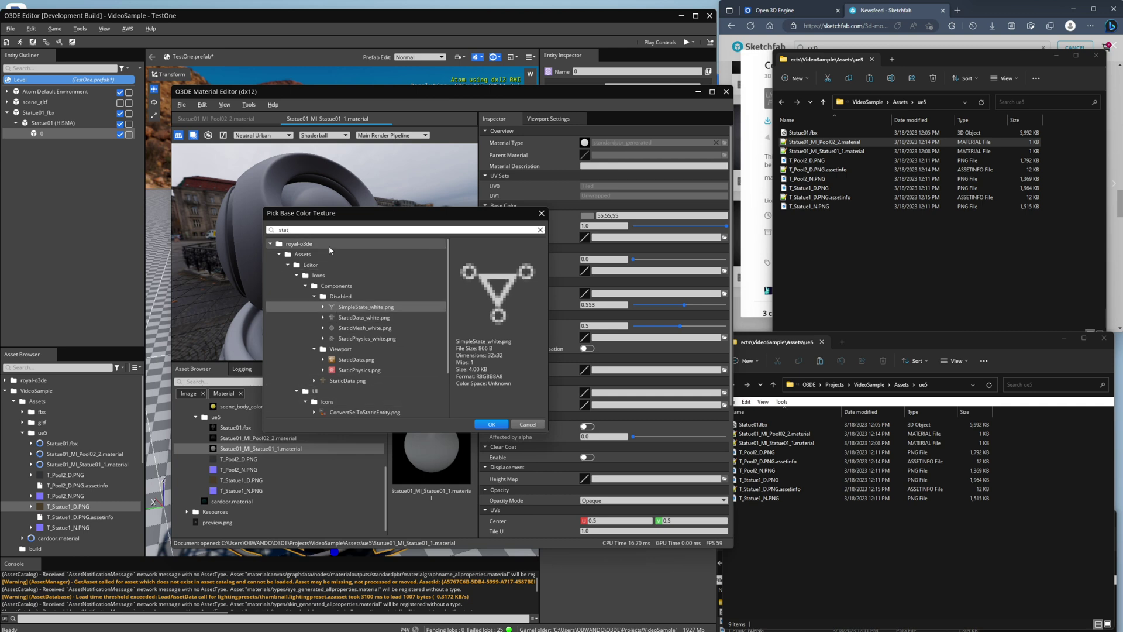
pyautogui.write('ue')
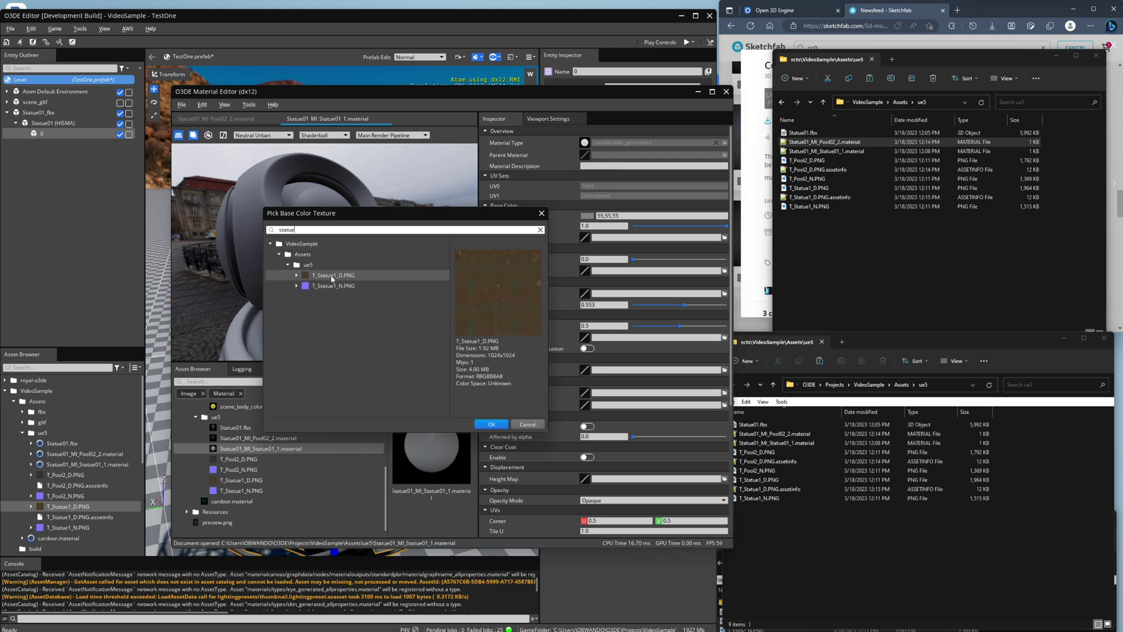
pyautogui.doubleClick(333, 276)
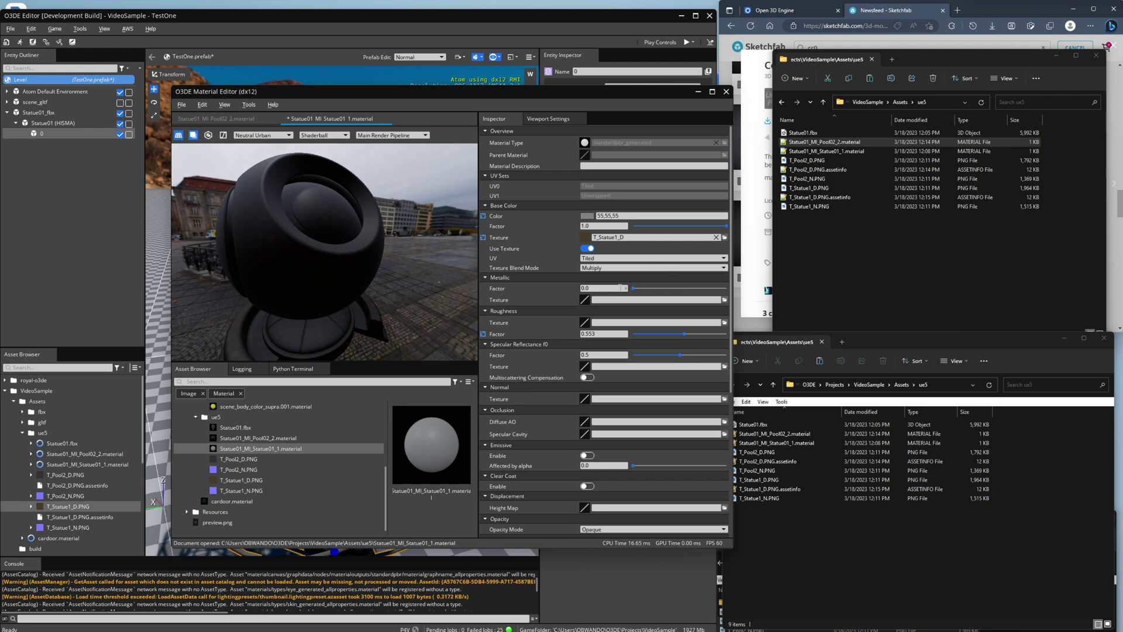
pyautogui.click(724, 399)
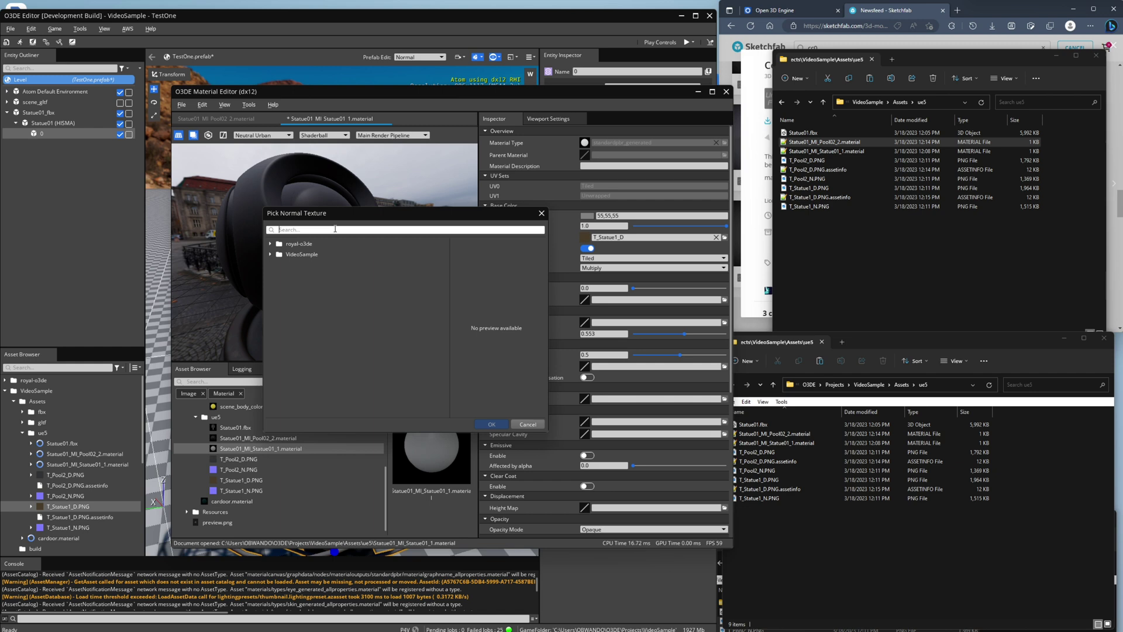
pyautogui.write('statue')
pyautogui.doubleClick(340, 297)
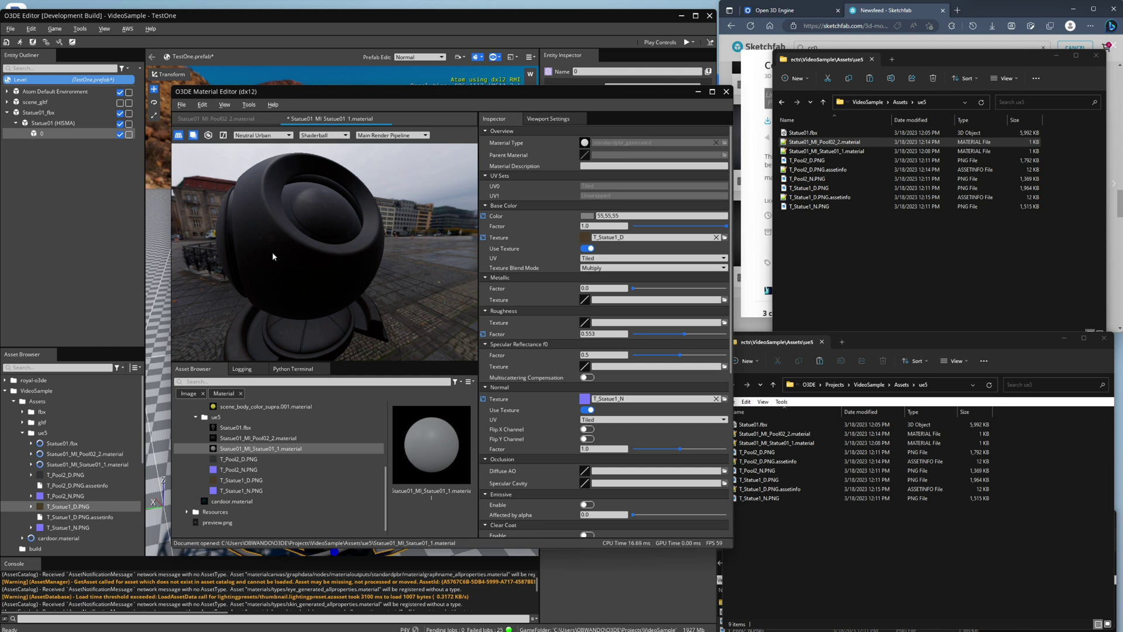
pyautogui.scroll(5, 272, 256)
pyautogui.scroll(-5, 320, 211)
pyautogui.moveTo(321, 212)
pyautogui.mouseDown()
pyautogui.moveTo(323, 231)
pyautogui.moveTo(264, 233)
pyautogui.moveTo(238, 259)
pyautogui.moveTo(261, 297)
pyautogui.moveTo(318, 307)
pyautogui.moveTo(370, 302)
pyautogui.moveTo(427, 273)
pyautogui.moveTo(463, 277)
pyautogui.moveTo(388, 296)
pyautogui.moveTo(249, 288)
pyautogui.moveTo(310, 222)
pyautogui.mouseUp()
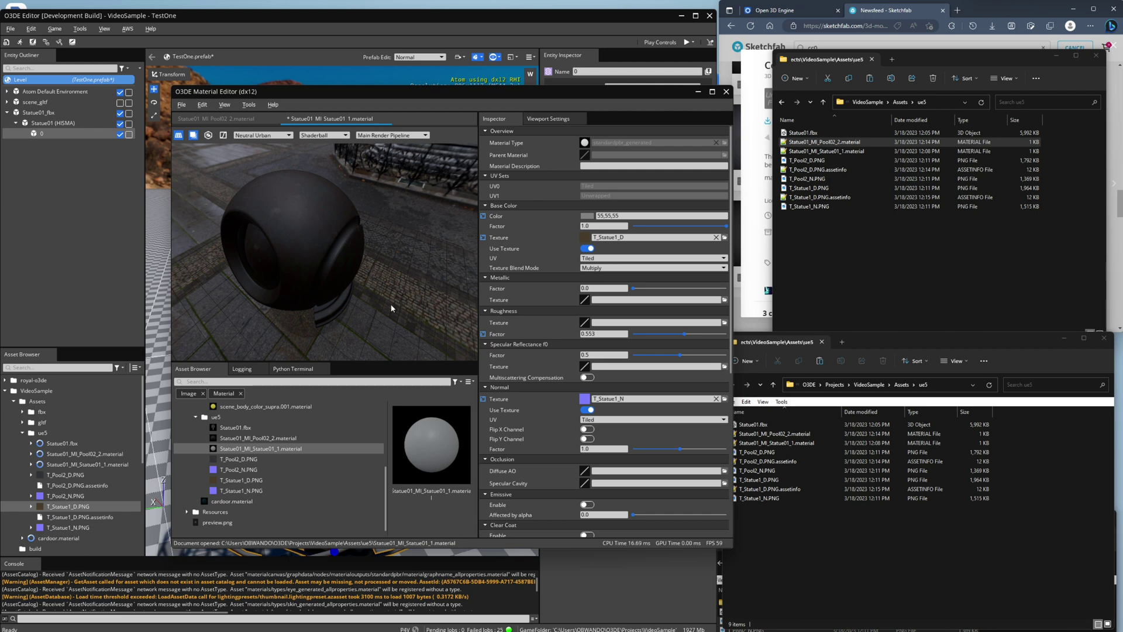
# Save the Statue01_MI_Statue01_1 material via File > Save.
pyautogui.click(181, 104)
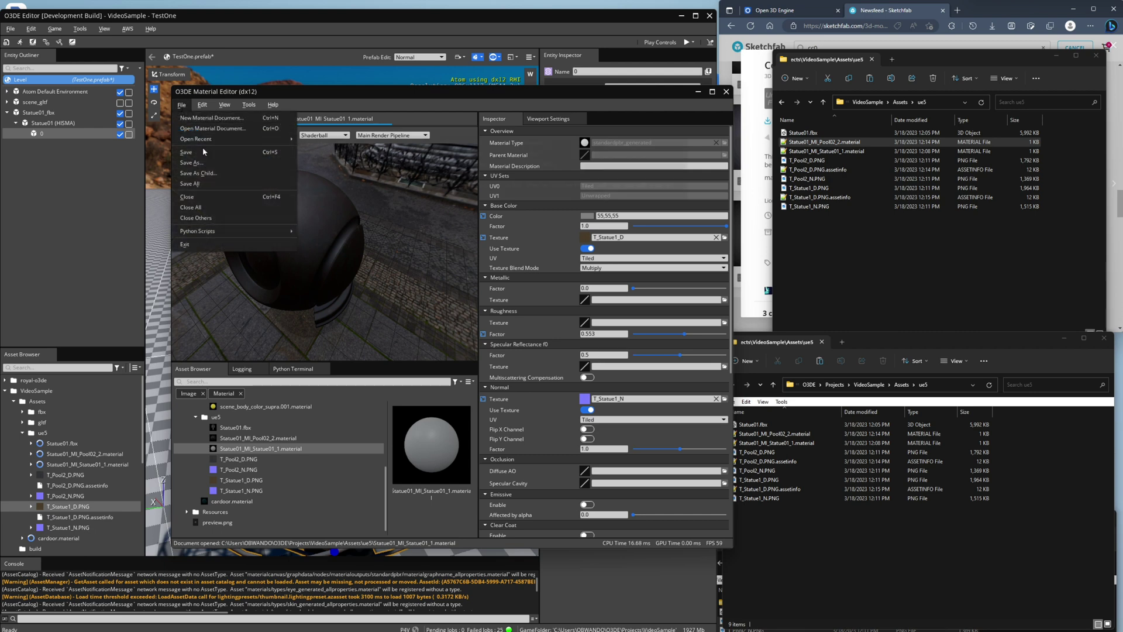
pyautogui.click(340, 91)
pyautogui.moveTo(341, 91); pyautogui.dragTo(546, 111)
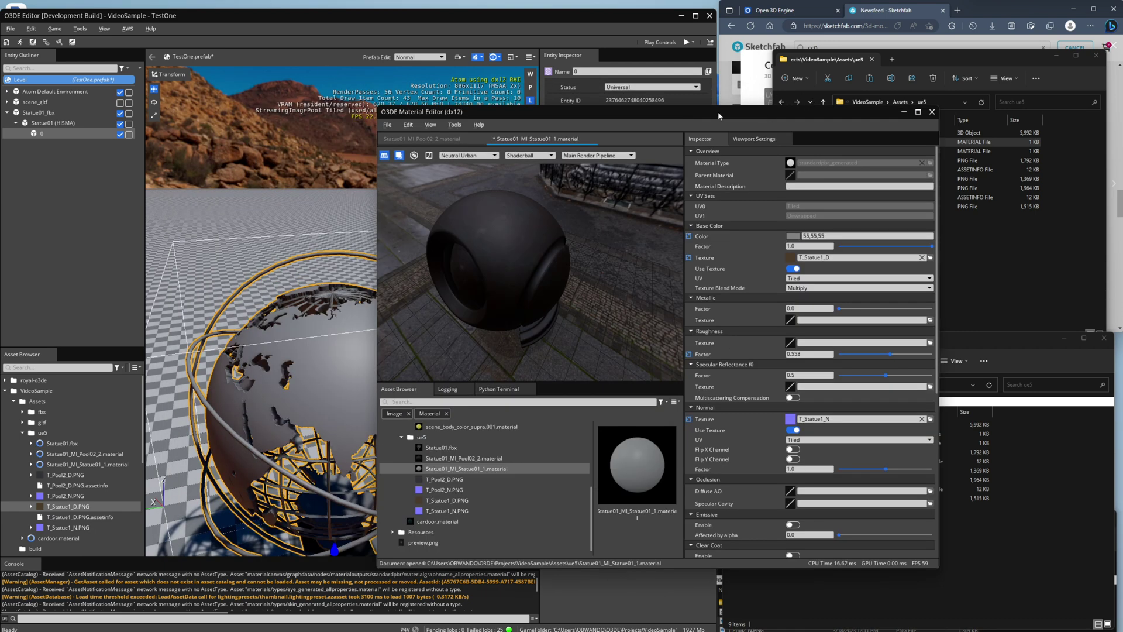
pyautogui.moveTo(719, 115); pyautogui.dragTo(852, 84)
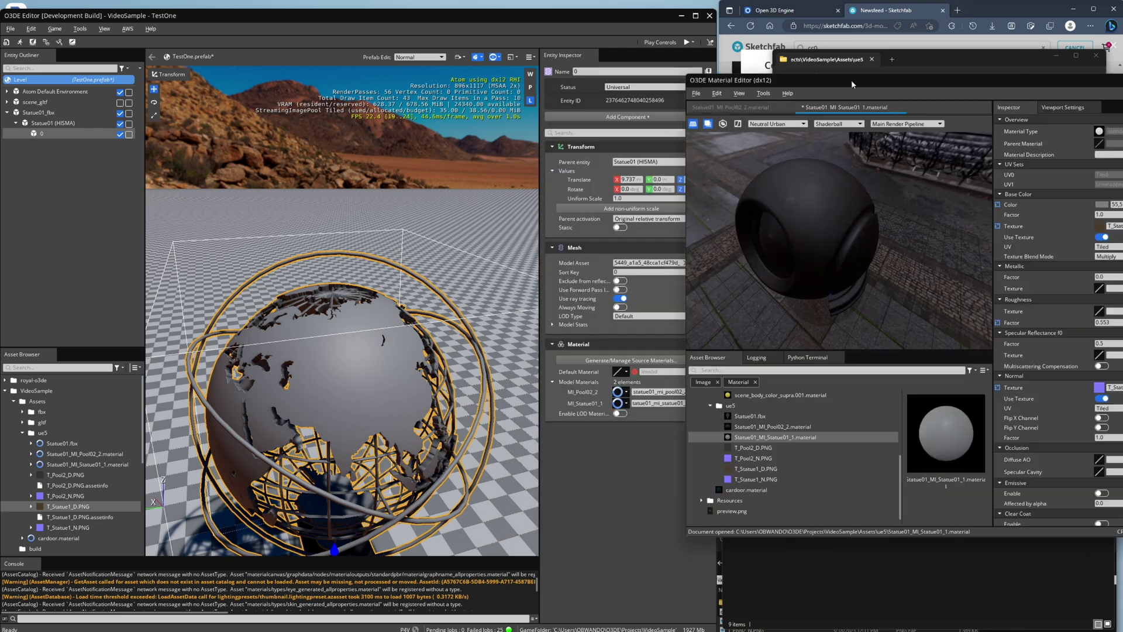
pyautogui.click(696, 94)
pyautogui.click(710, 141)
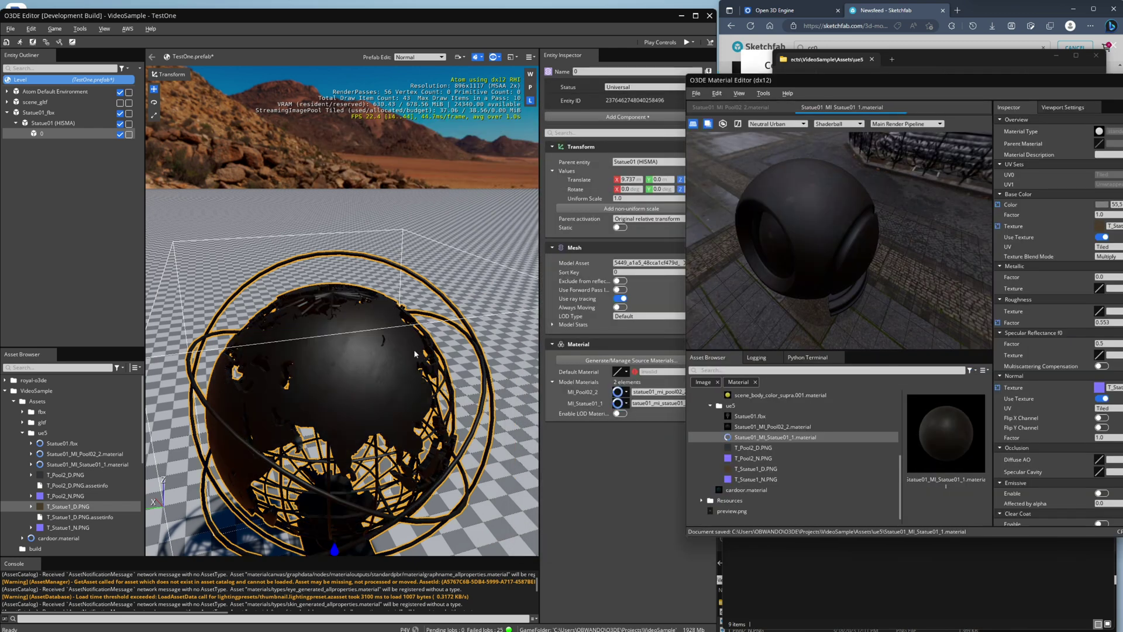
# Fly the camera around the globe to check its dark finish, moving the Material Editor aside.
pyautogui.moveTo(397, 356); pyautogui.dragTo(527, 411, button='right')
pyautogui.press('w')
pyautogui.press('s')
pyautogui.press('a')
pyautogui.press('w')
pyautogui.press('a')
pyautogui.press('s')
pyautogui.press('a')
pyautogui.moveTo(401, 418); pyautogui.dragTo(392, 335, button='right')
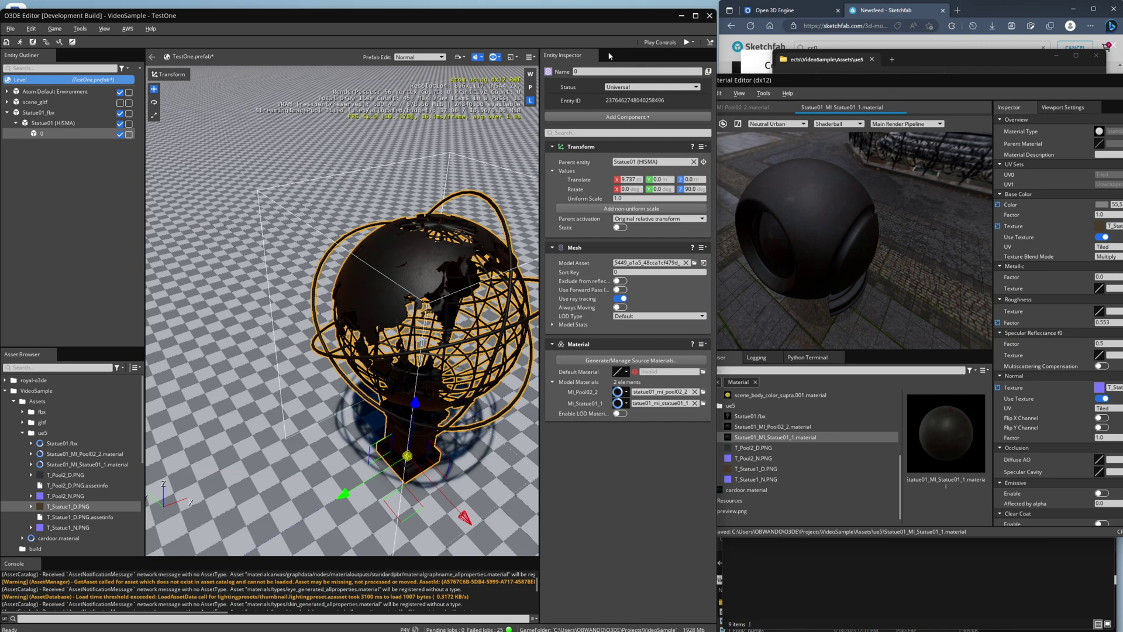
pyautogui.moveTo(968, 81); pyautogui.dragTo(263, 92)
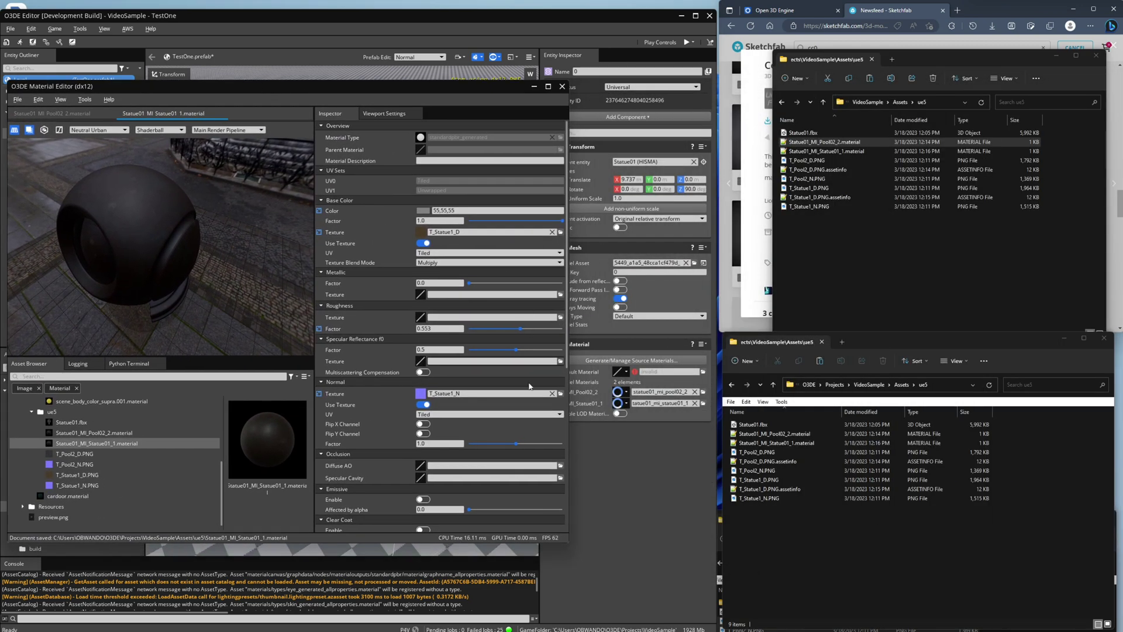
pyautogui.moveTo(417, 87); pyautogui.dragTo(913, 0)
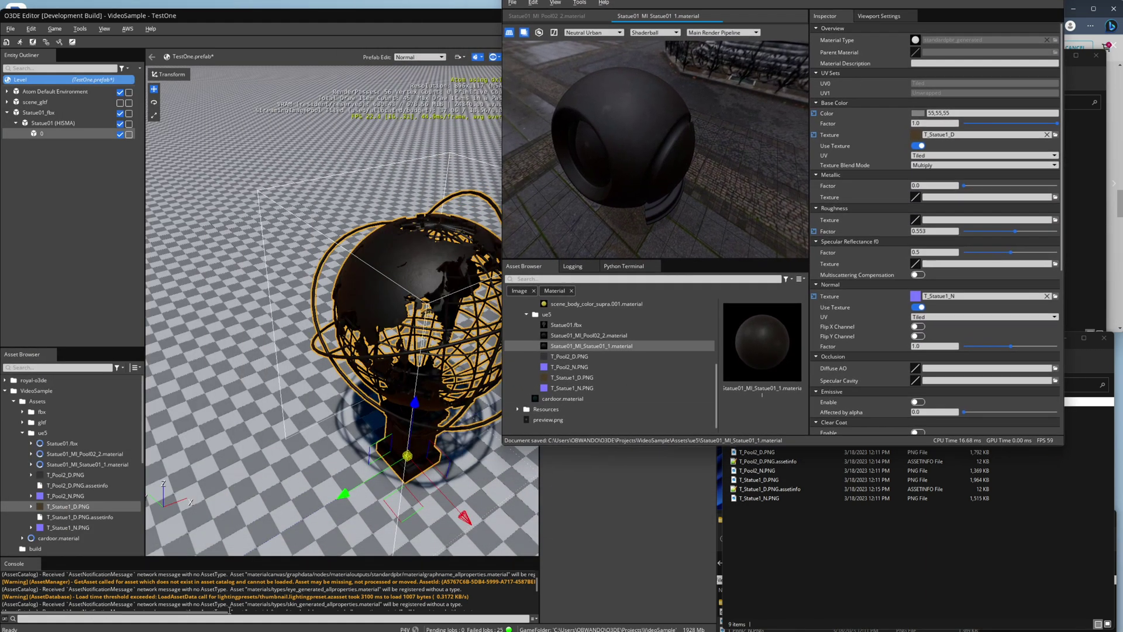
pyautogui.hotkey('alt', 'Tab')
# Note MI_Statue01_1's Metallic 0.742857 and Roughness 0.5 in Unreal, placing O3DE's Material Editor alongside.
pyautogui.click(563, 132)
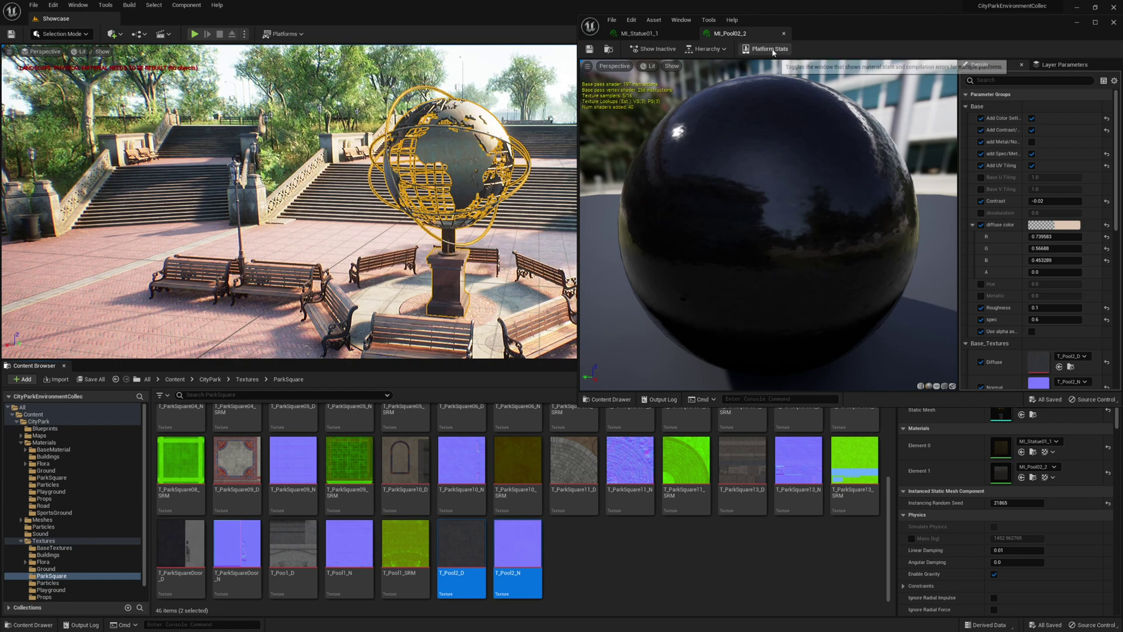
pyautogui.click(639, 34)
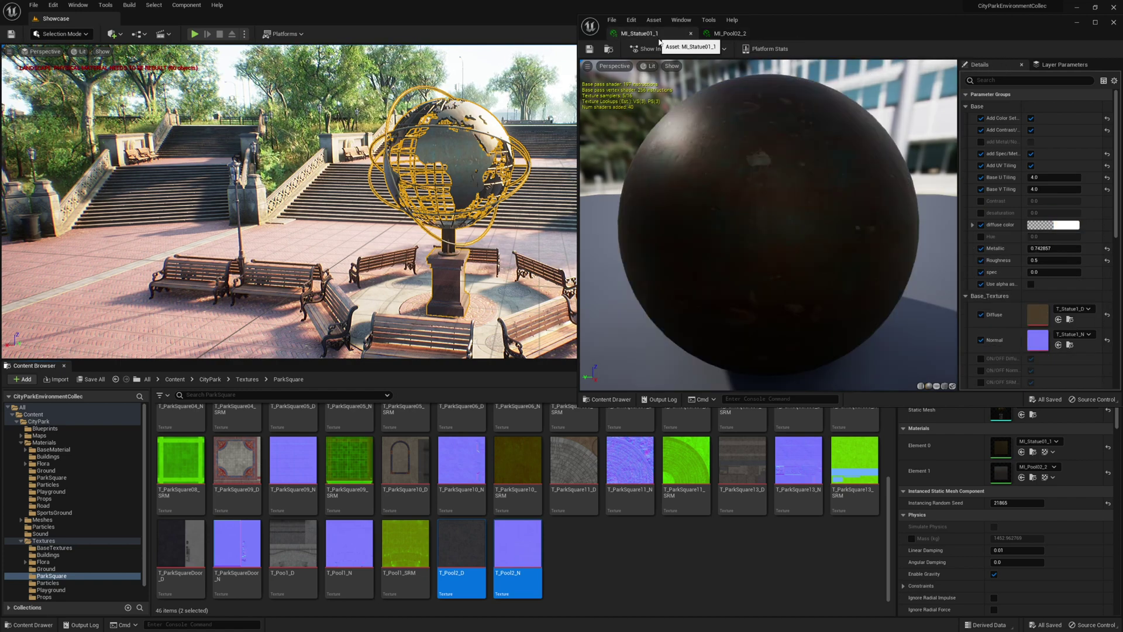
pyautogui.moveTo(1043, 248); pyautogui.dragTo(1063, 247)
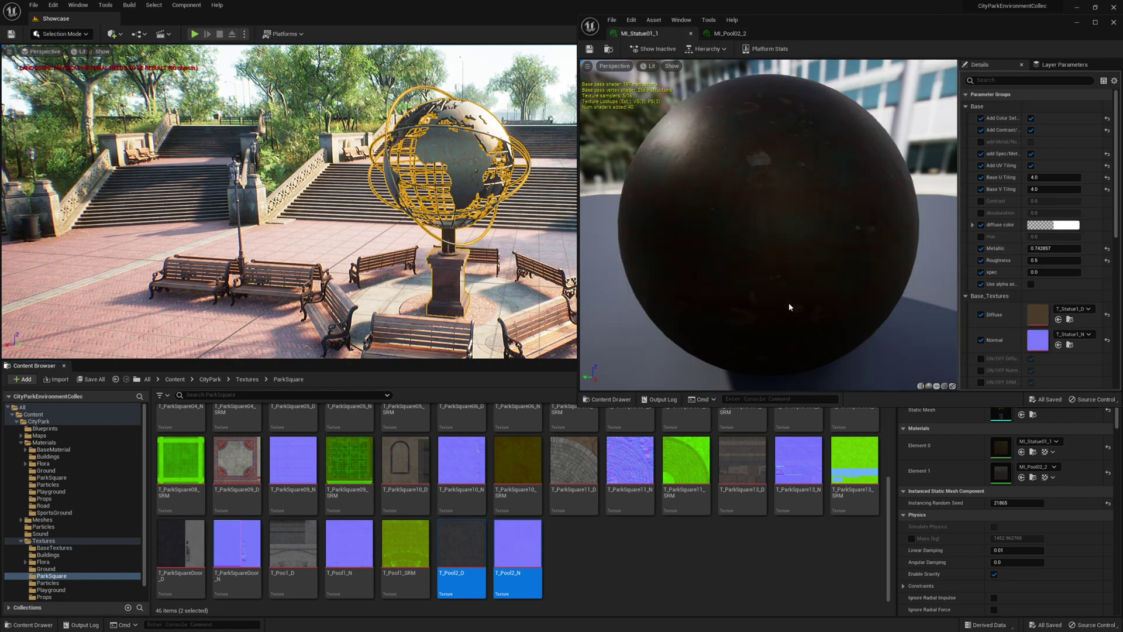
pyautogui.hotkey('alt', 'Tab')
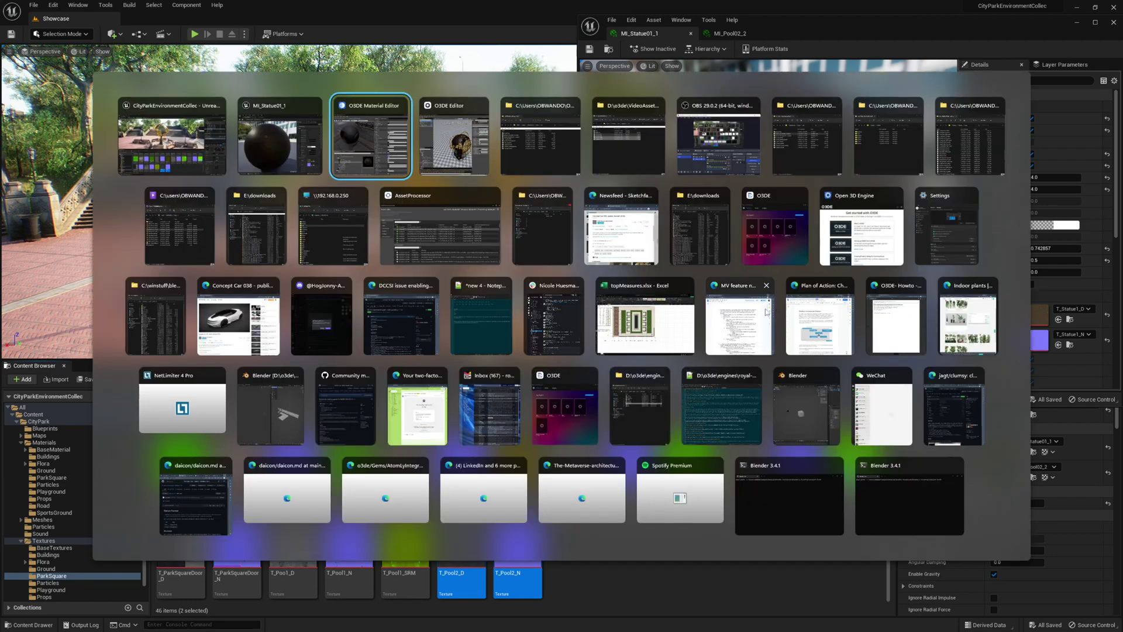
pyautogui.click(635, 307)
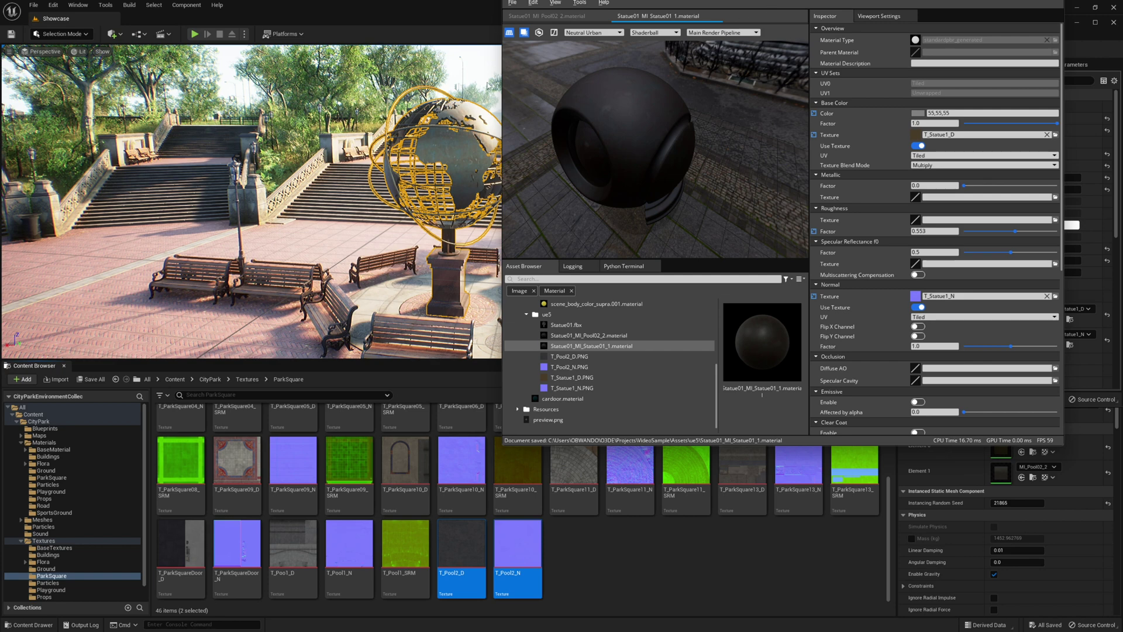
pyautogui.moveTo(730, 0); pyautogui.dragTo(213, 52)
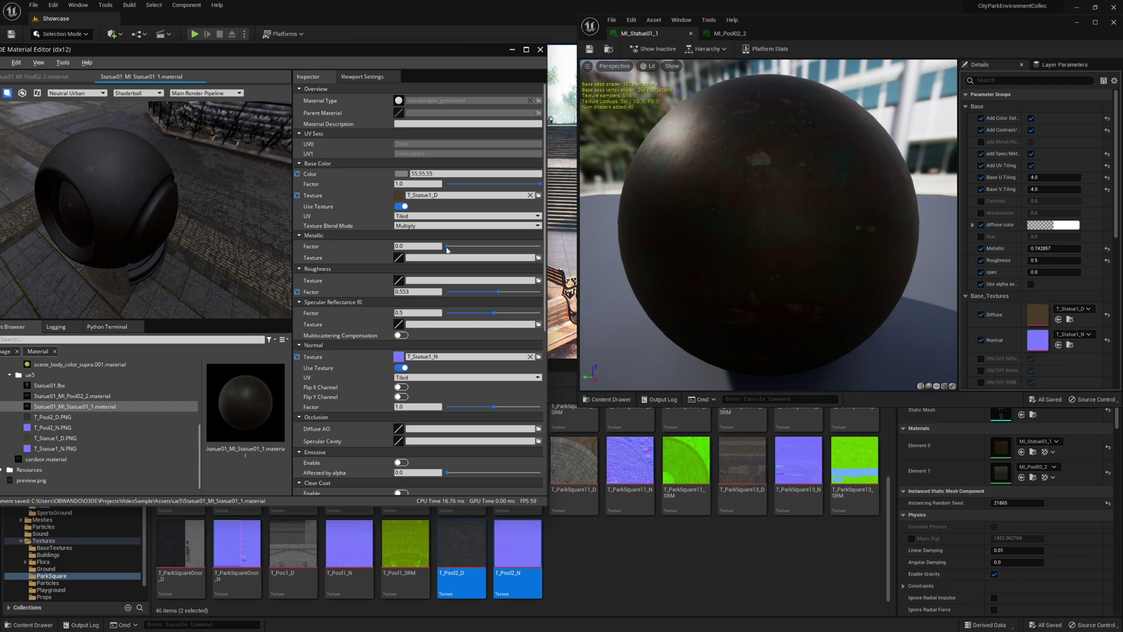
# Set the statue material's Metallic Factor to 0.743 and Specular Reflectance Factor to 0.
pyautogui.moveTo(448, 250); pyautogui.dragTo(490, 250)
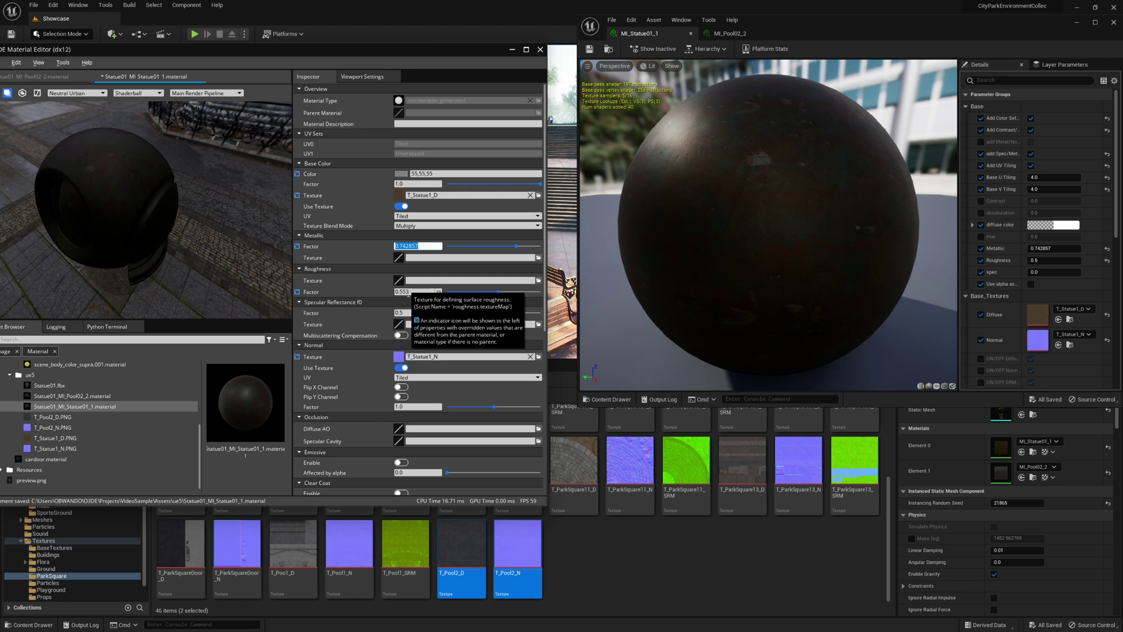
pyautogui.click(429, 312)
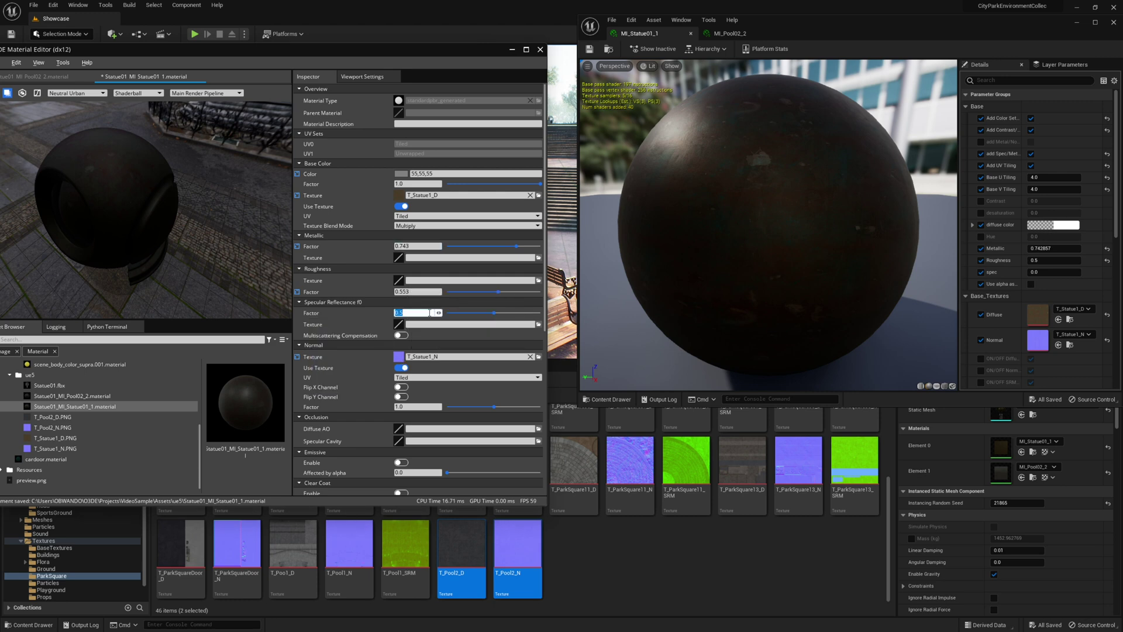
pyautogui.write('0')
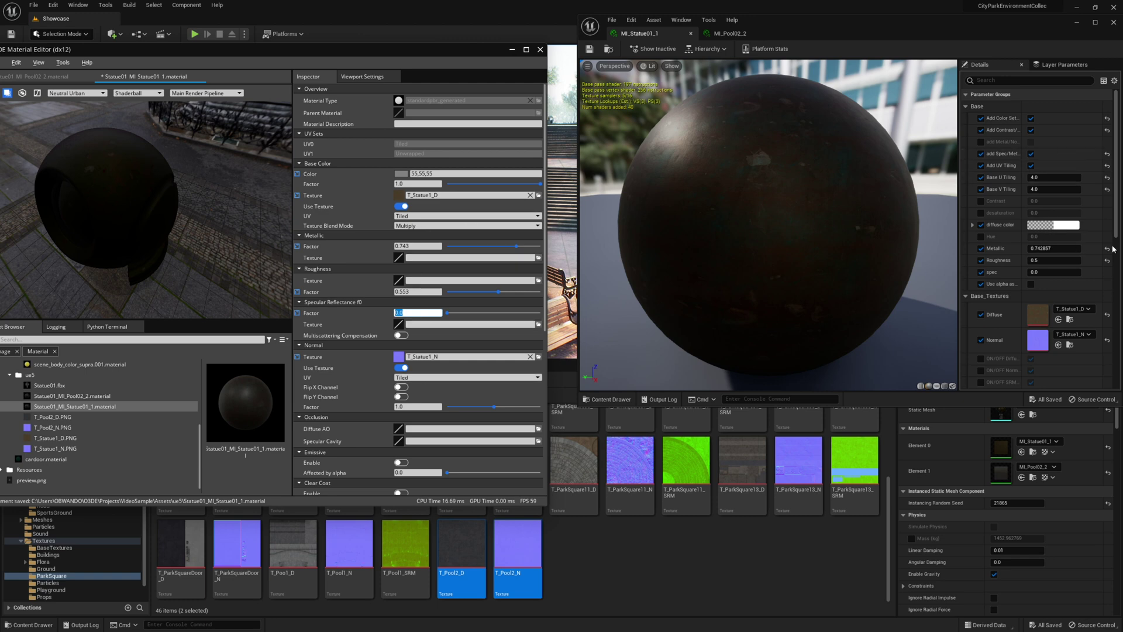
pyautogui.scroll(-5, 1051, 343)
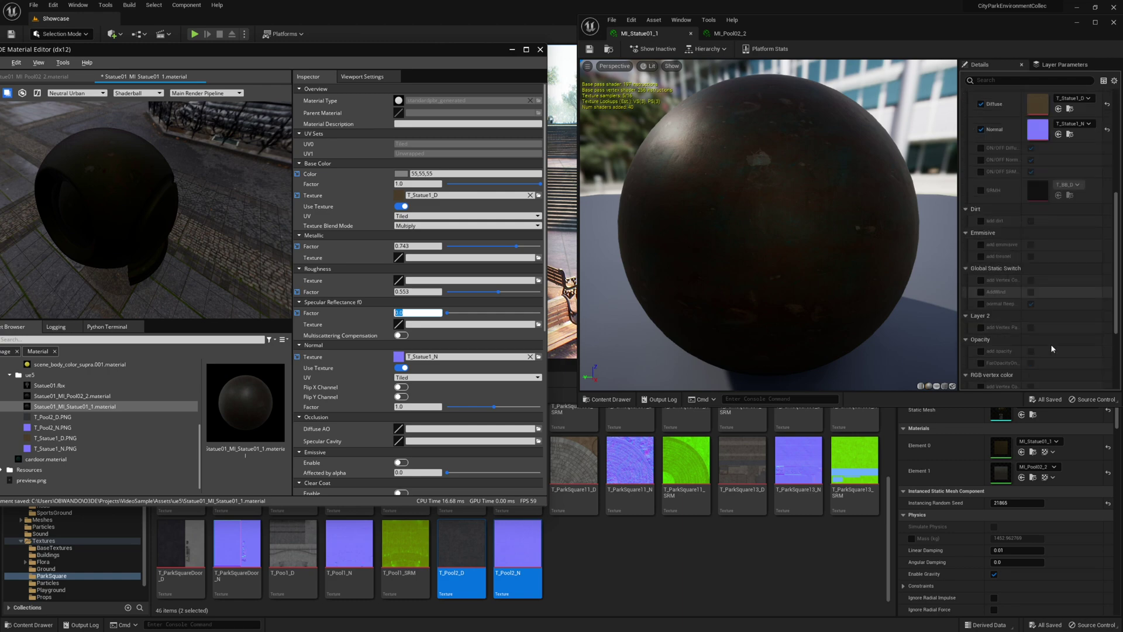
# Save the edited Statue01_MI_Statue01_1 material.
pyautogui.click(731, 34)
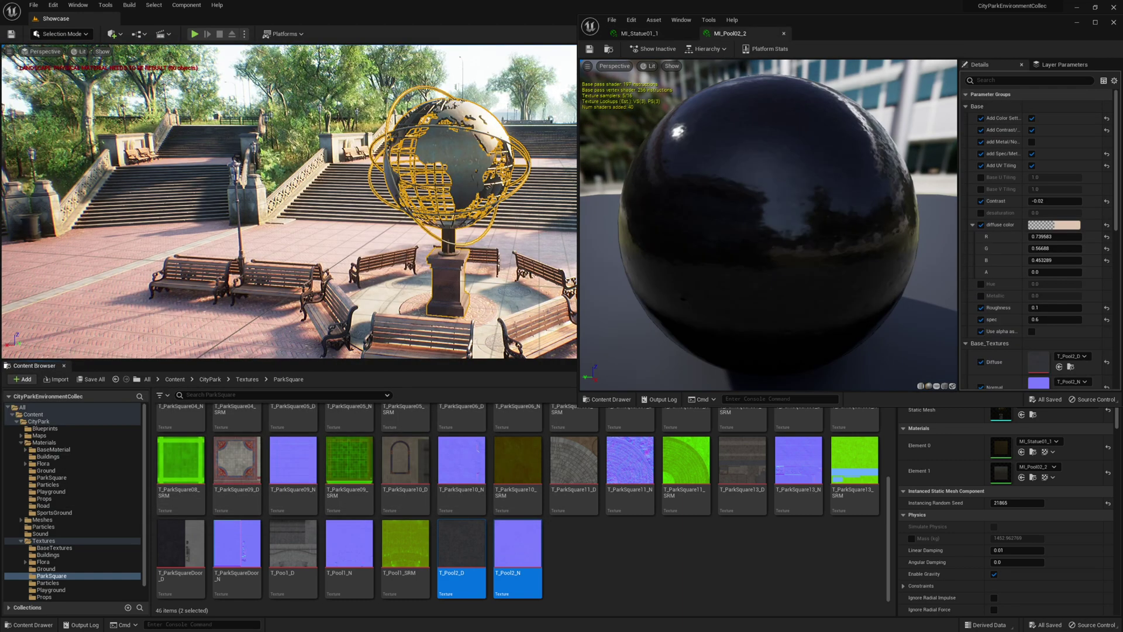
pyautogui.hotkey('alt', 'Tab')
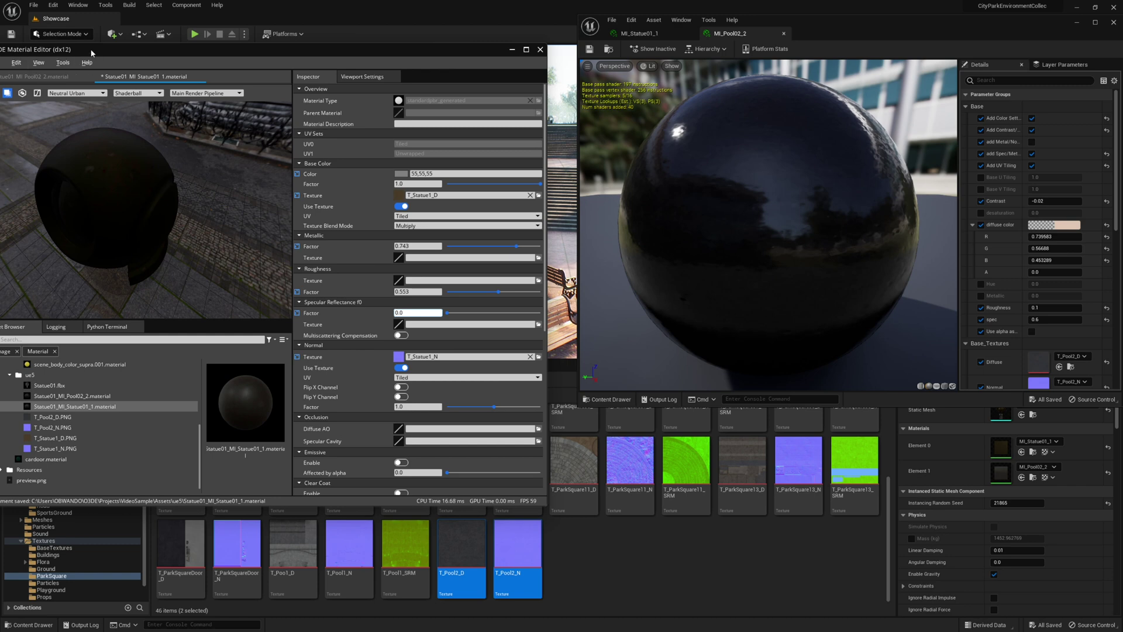
pyautogui.moveTo(23, 49); pyautogui.dragTo(105, 54)
pyautogui.click(78, 67)
pyautogui.click(94, 116)
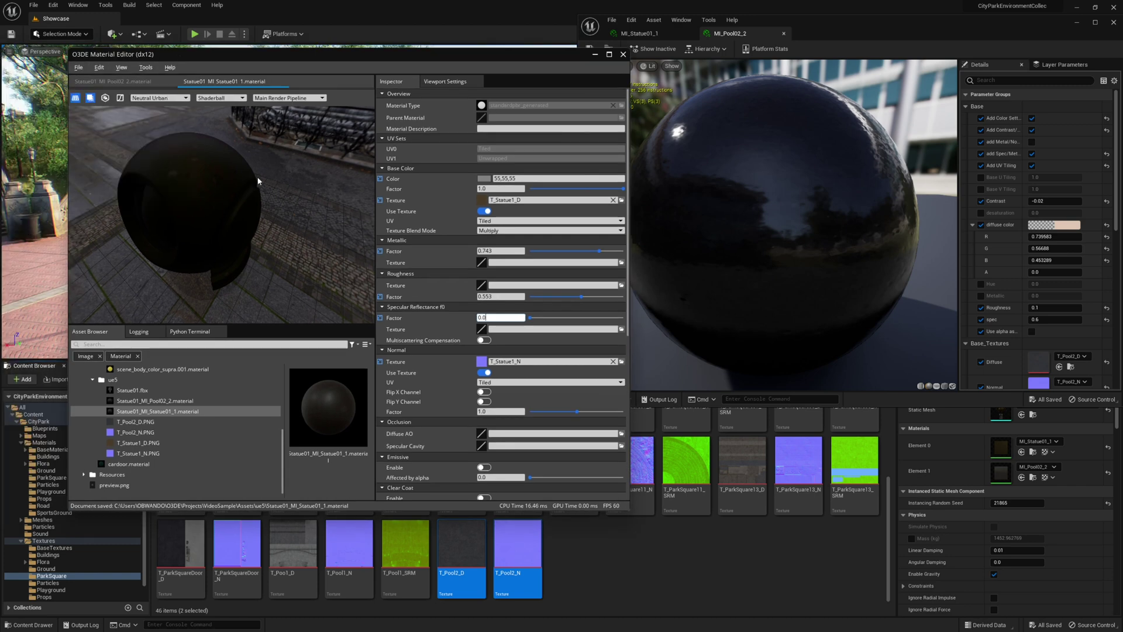
pyautogui.moveTo(391, 62); pyautogui.dragTo(342, 60)
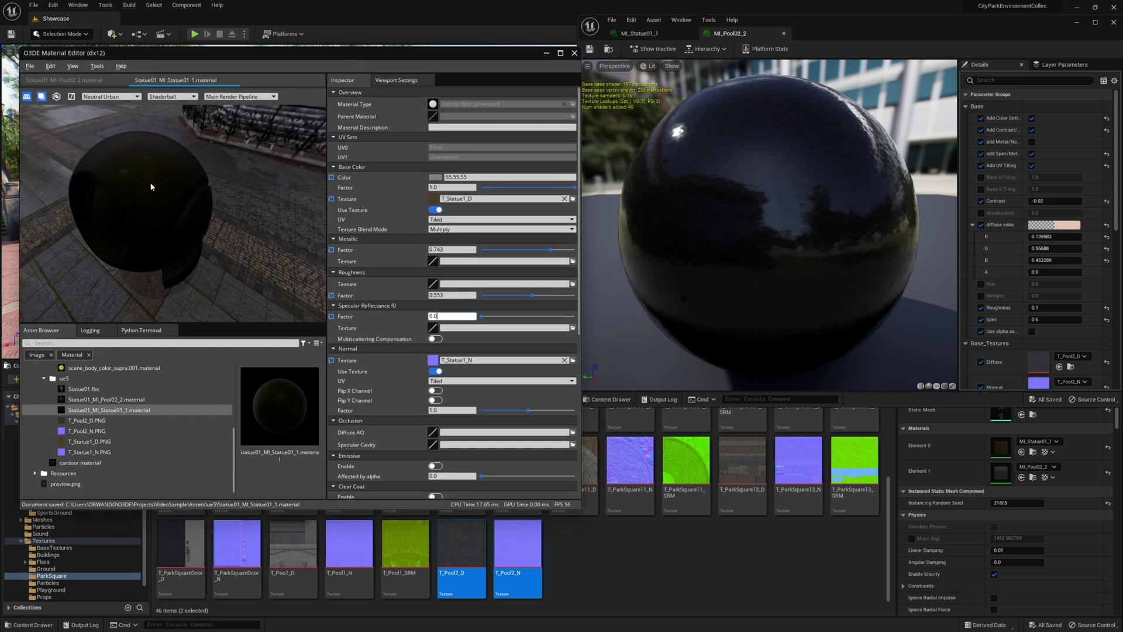
# Open Statue01_MI_Pool02_2.material and set its base colour to 125,72,44.
pyautogui.click(115, 400)
pyautogui.doubleClick(126, 401)
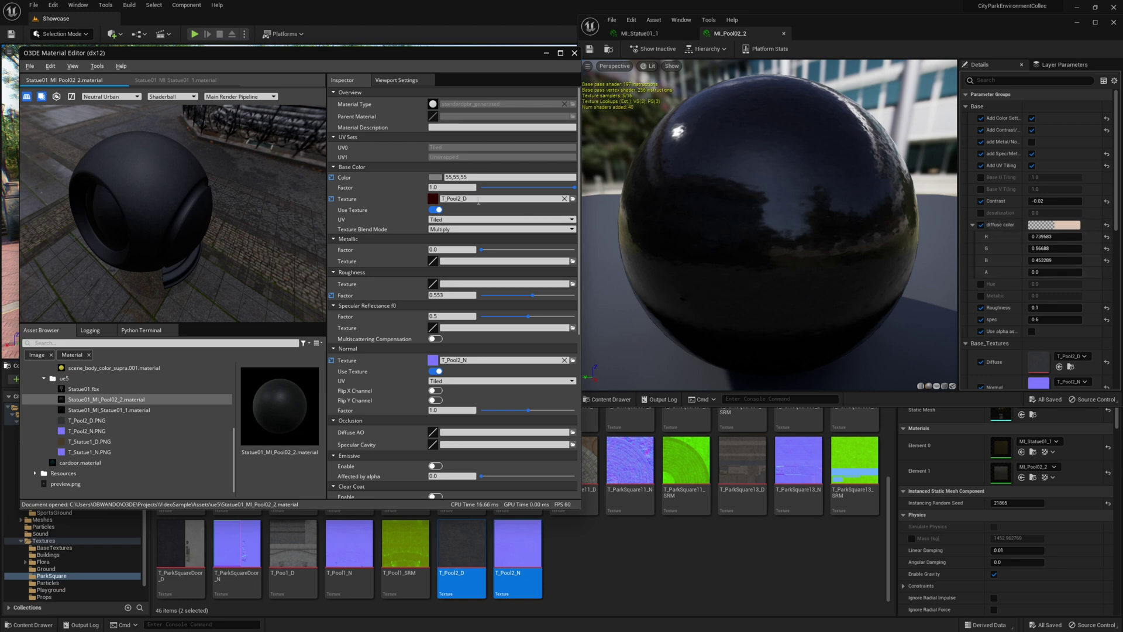
pyautogui.click(437, 178)
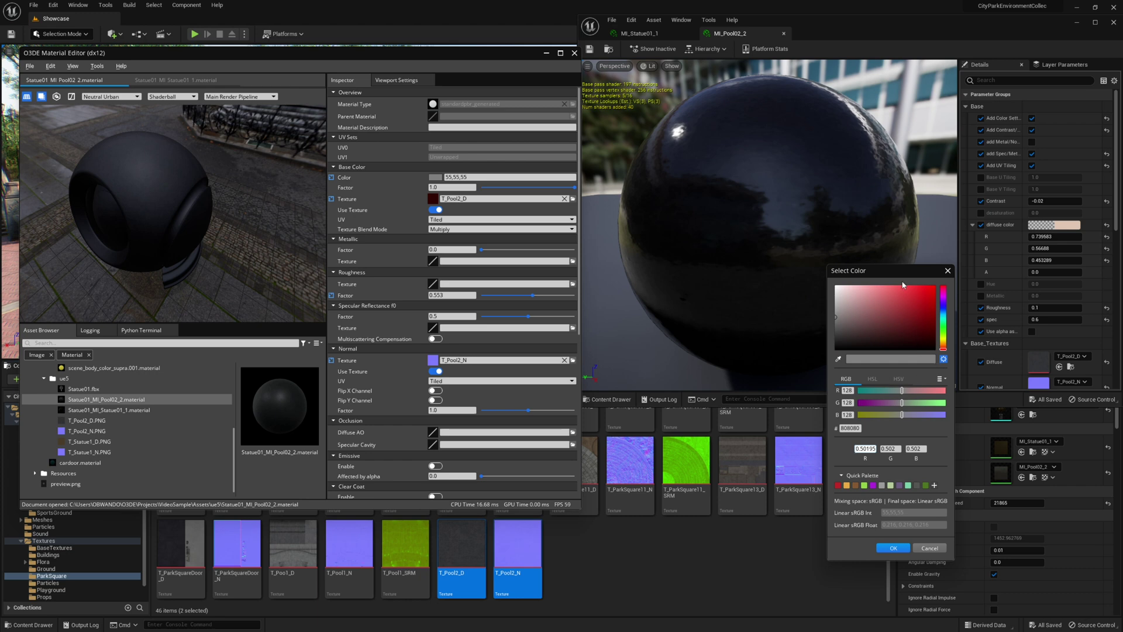
pyautogui.write('.73')
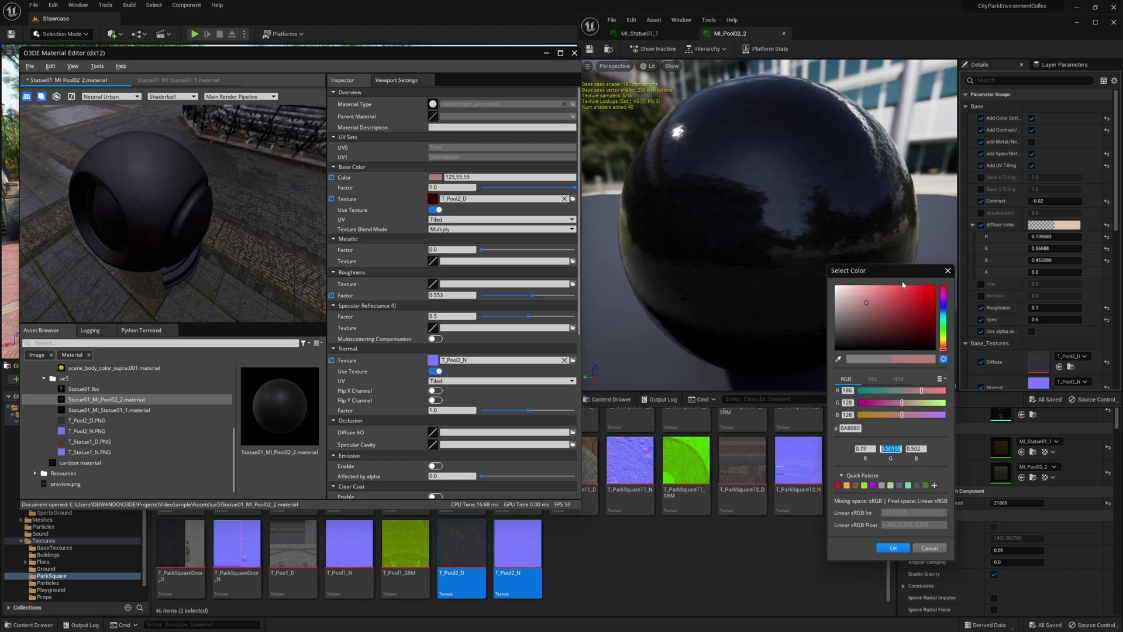
pyautogui.write('.566')
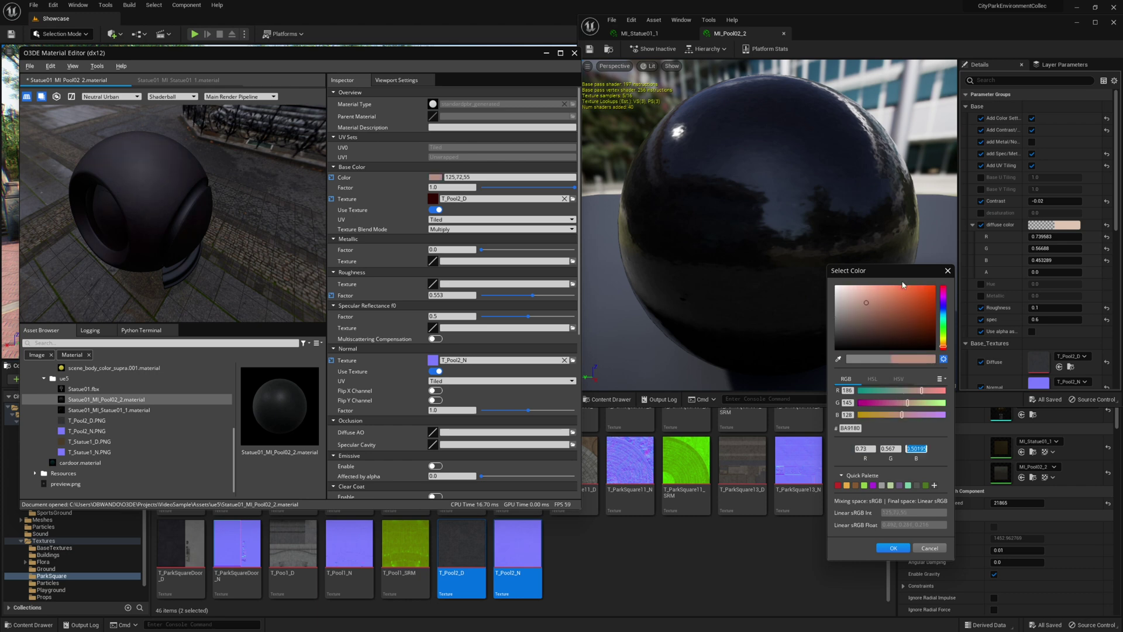
pyautogui.write('.453289')
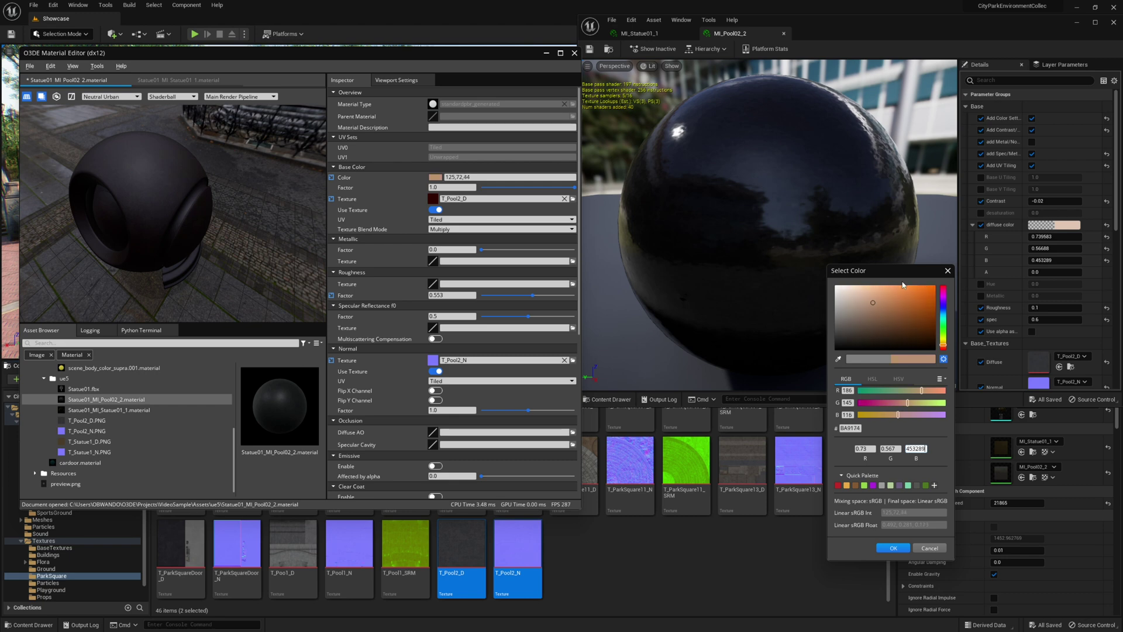
pyautogui.press('Return')
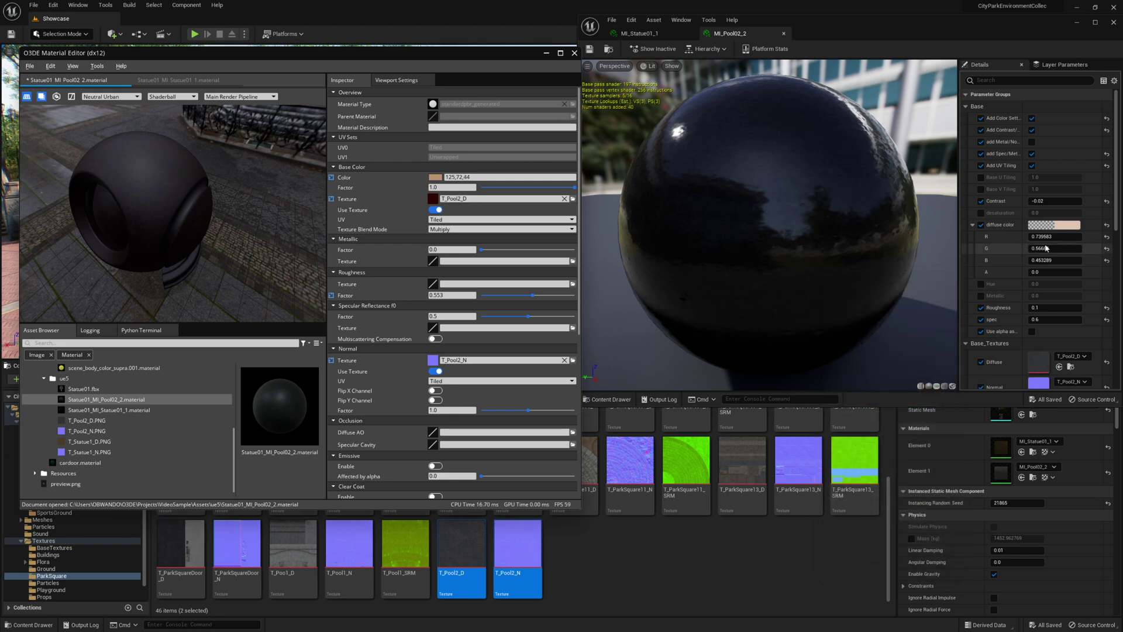
# Compare against Unreal's pool diffuse colour, then begin saving the pool material.
pyautogui.click(1053, 225)
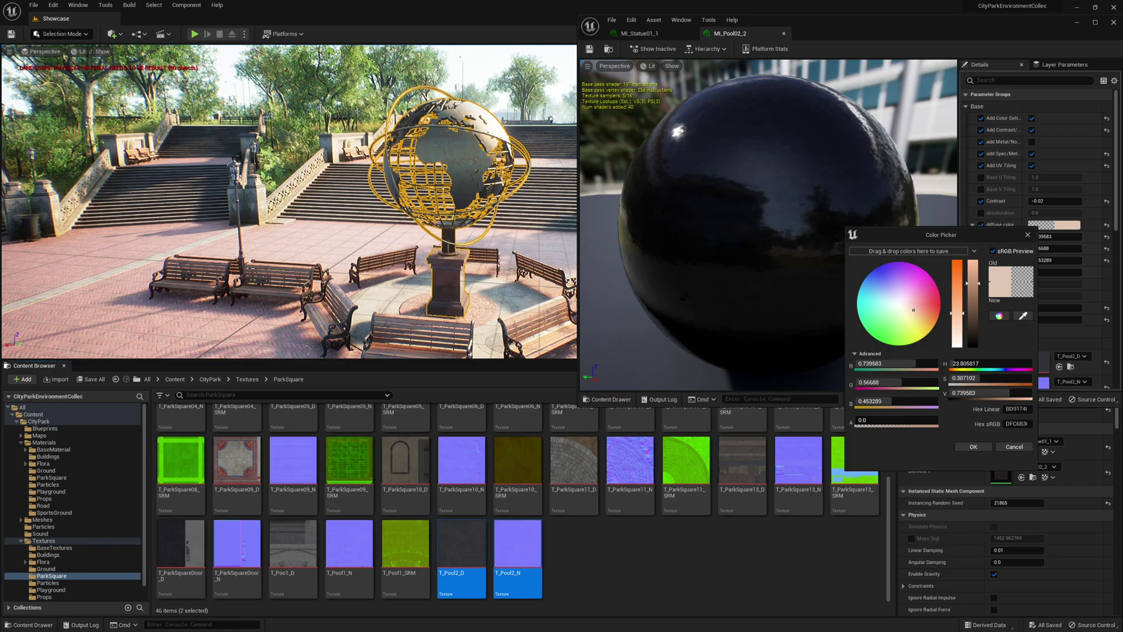
pyautogui.click(1027, 235)
pyautogui.hotkey('alt', 'Tab')
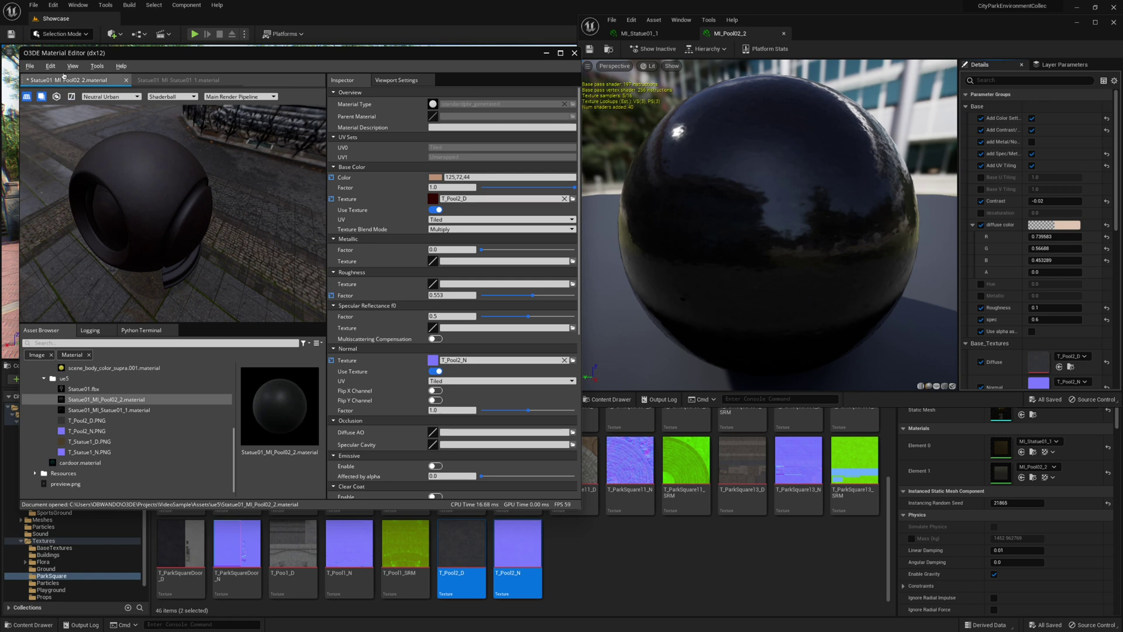
pyautogui.click(30, 65)
# Save Statue01_MI_Pool02_2 and lower its Roughness Factor to 0.186.
pyautogui.click(47, 114)
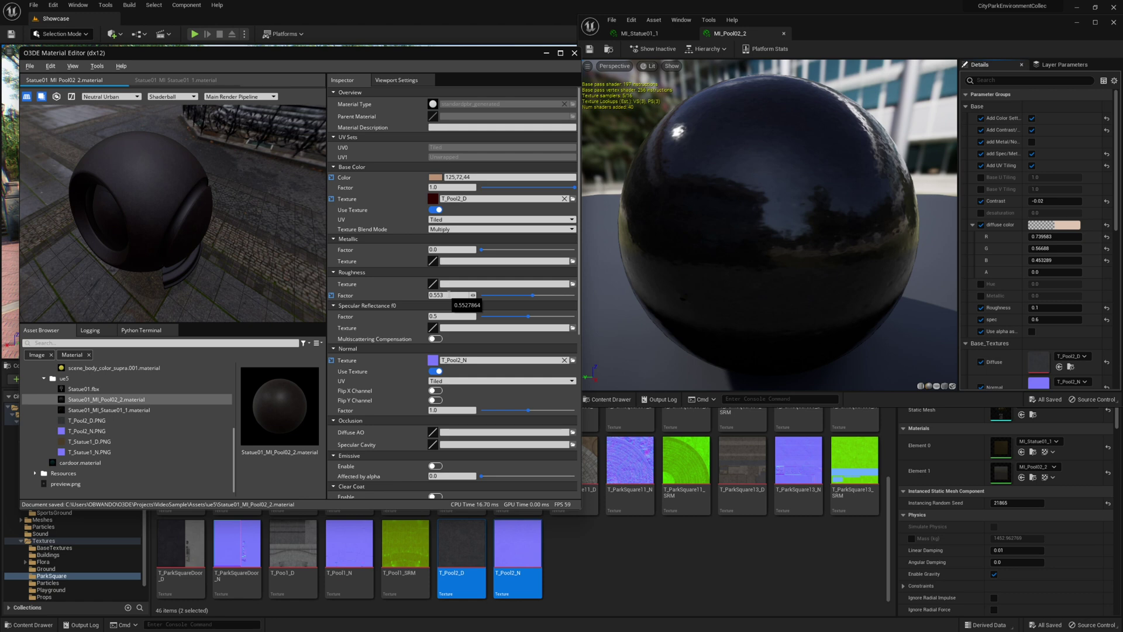
pyautogui.click(448, 295)
pyautogui.press('Return')
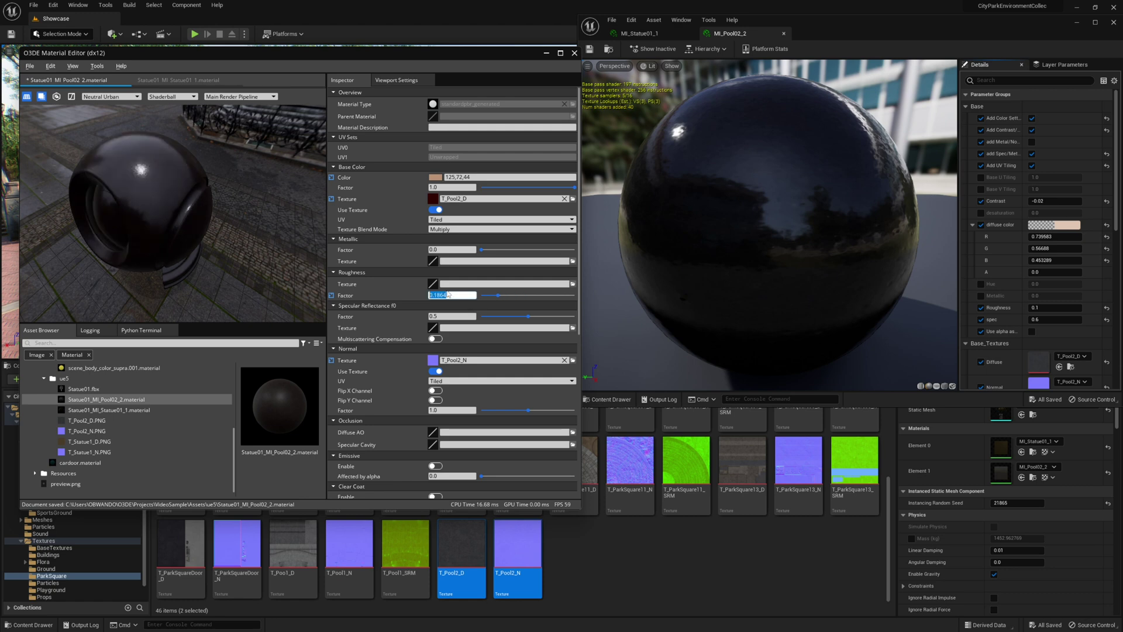
# Set Specular Reflectance Factor to 0.6, save the pool material, and return to the level.
pyautogui.click(444, 315)
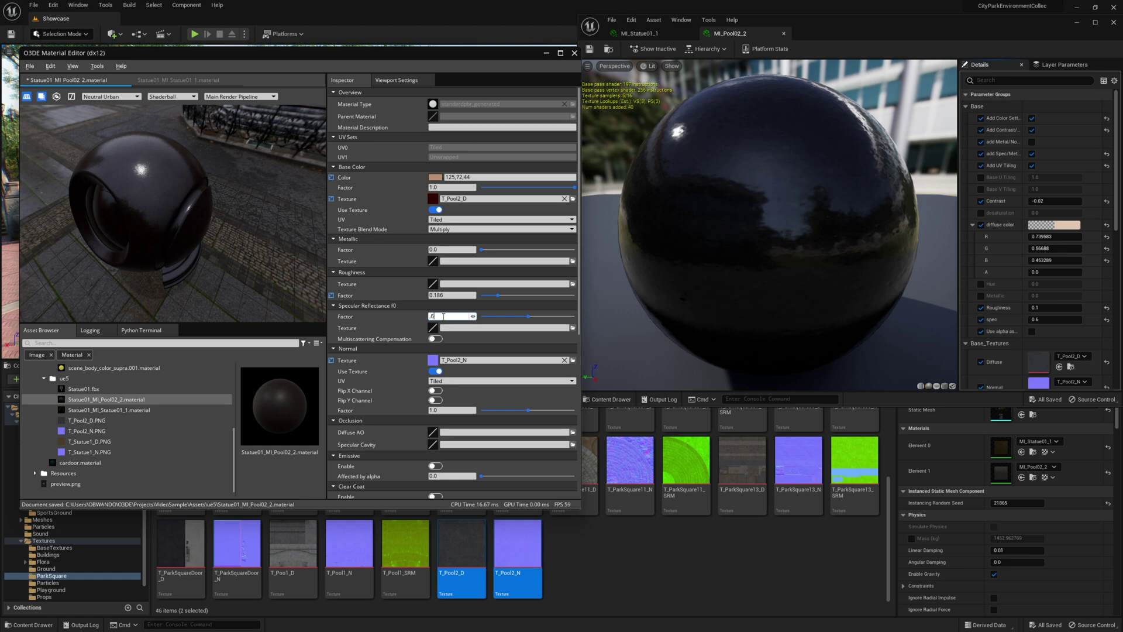
pyautogui.click(29, 66)
pyautogui.click(42, 117)
pyautogui.hotkey('alt', 'Tab')
pyautogui.hotkey('alt', 'Tab')
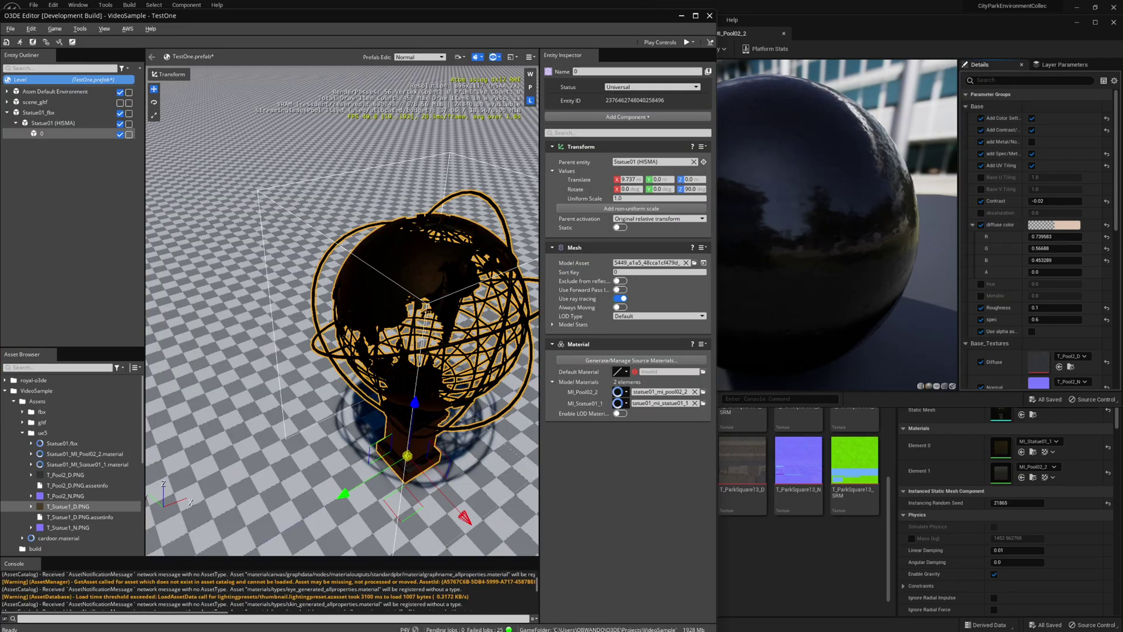
pyautogui.press('d')
pyautogui.moveTo(345, 310); pyautogui.dragTo(374, 340, button='right')
pyautogui.press('w')
pyautogui.press('d')
pyautogui.press('w')
pyautogui.press('d')
pyautogui.press('w')
pyautogui.press('w')
pyautogui.press('s')
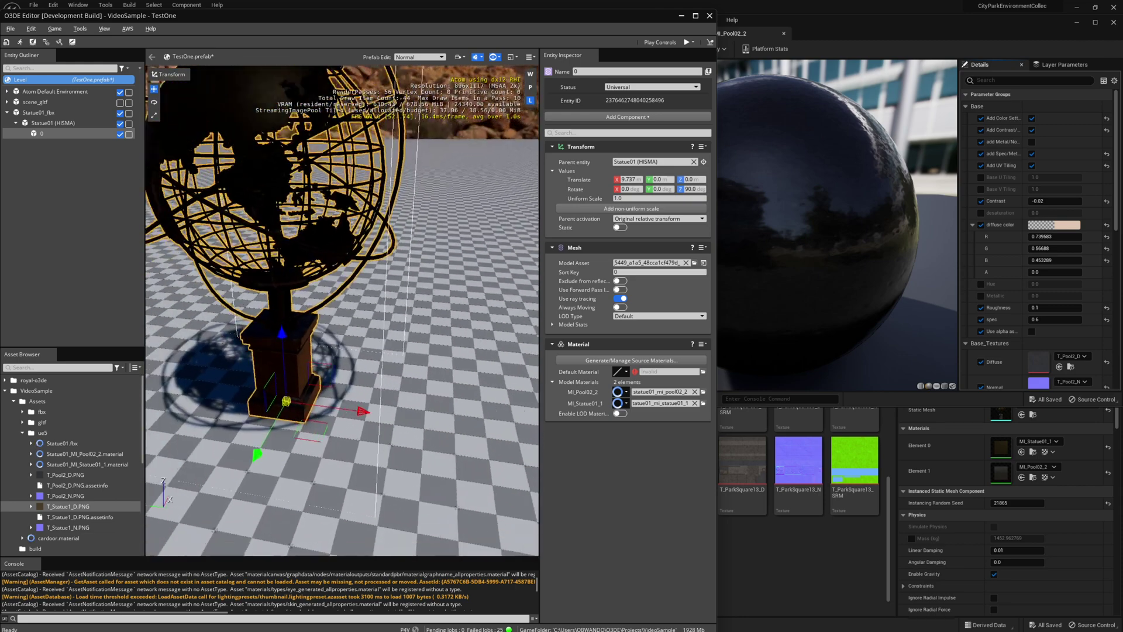
pyautogui.moveTo(272, 245); pyautogui.dragTo(269, 246, button='right')
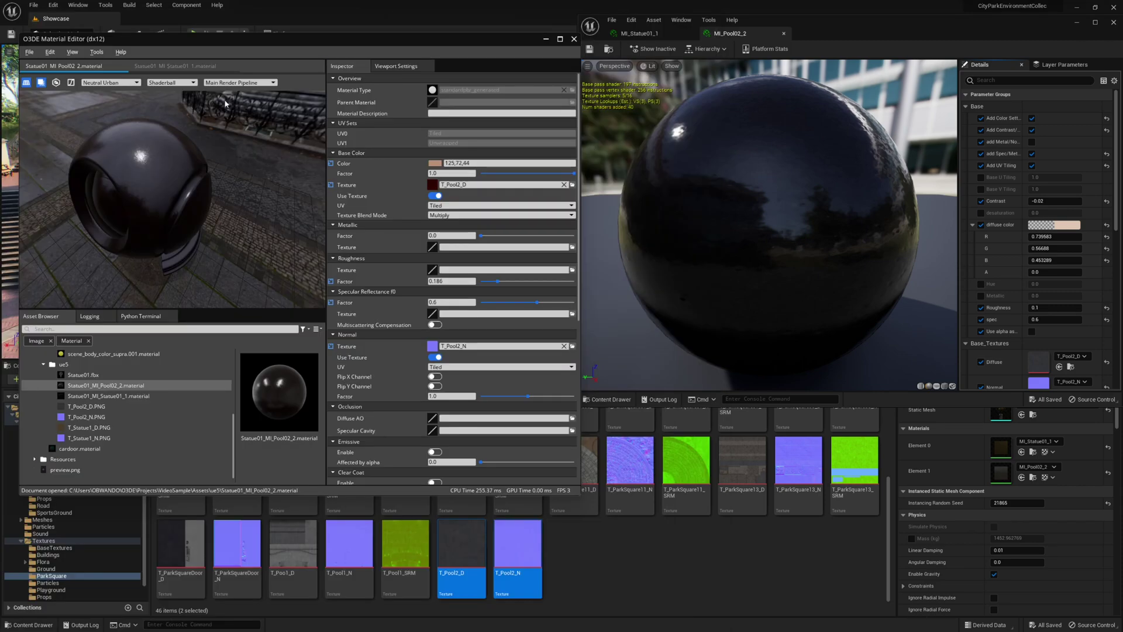
# Save the pool material and move the Material Editor window to the right.
pyautogui.click(29, 52)
pyautogui.click(33, 100)
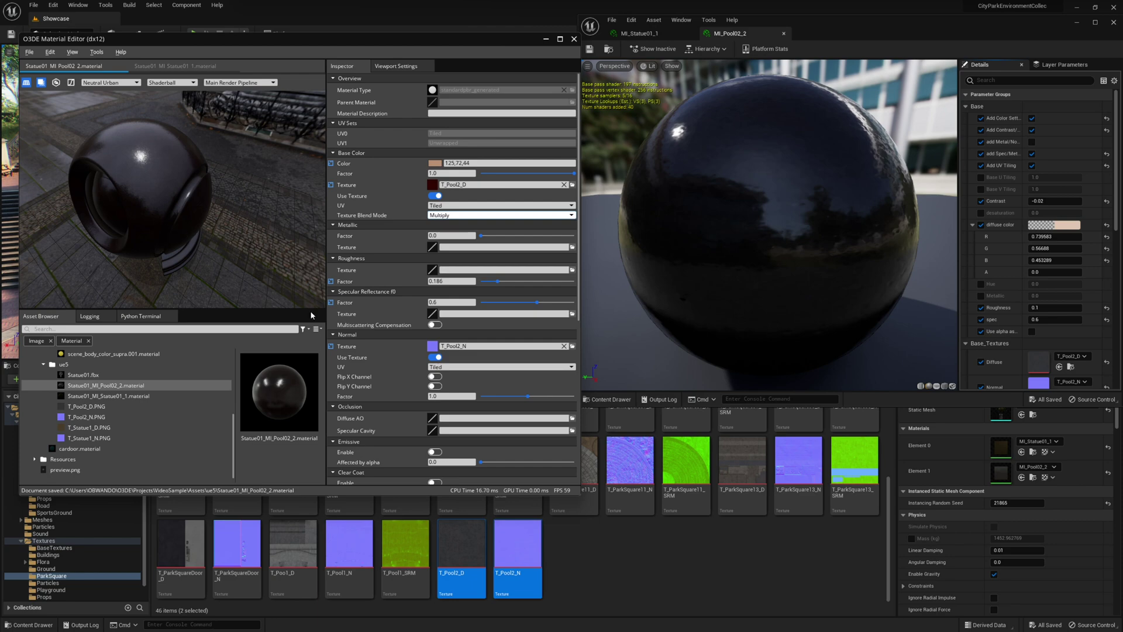
pyautogui.moveTo(445, 41); pyautogui.dragTo(888, 57)
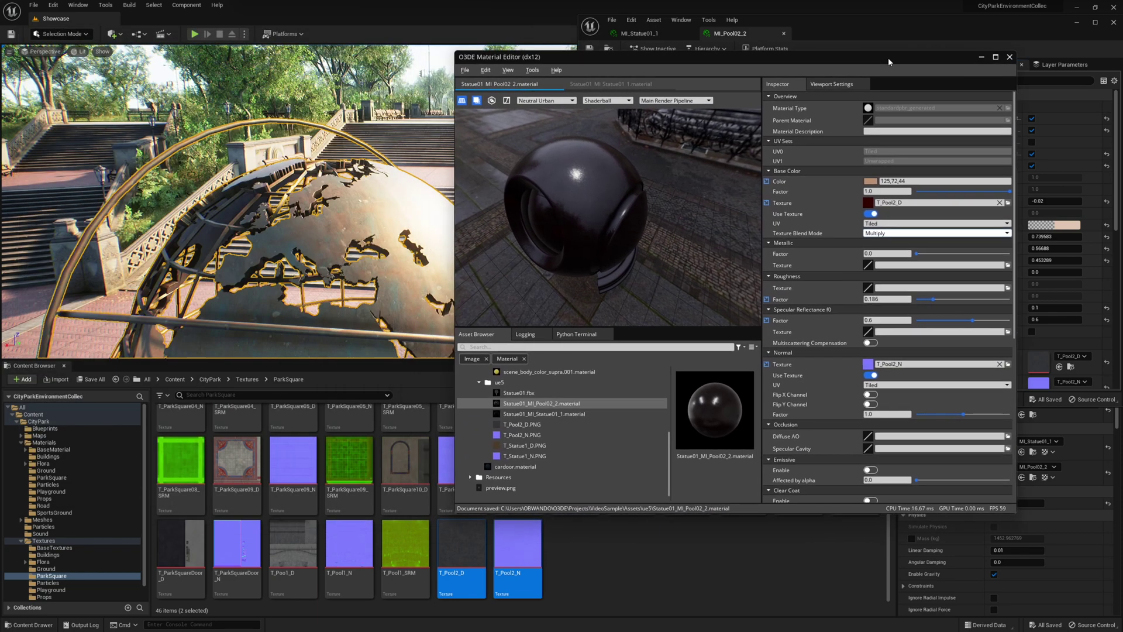
# Inspect the globe statue in the level, then open Statue01_MI_Statue01_1.material in Material Editor.
pyautogui.hotkey('alt', 'Tab')
pyautogui.press('Tab')
pyautogui.press('Tab')
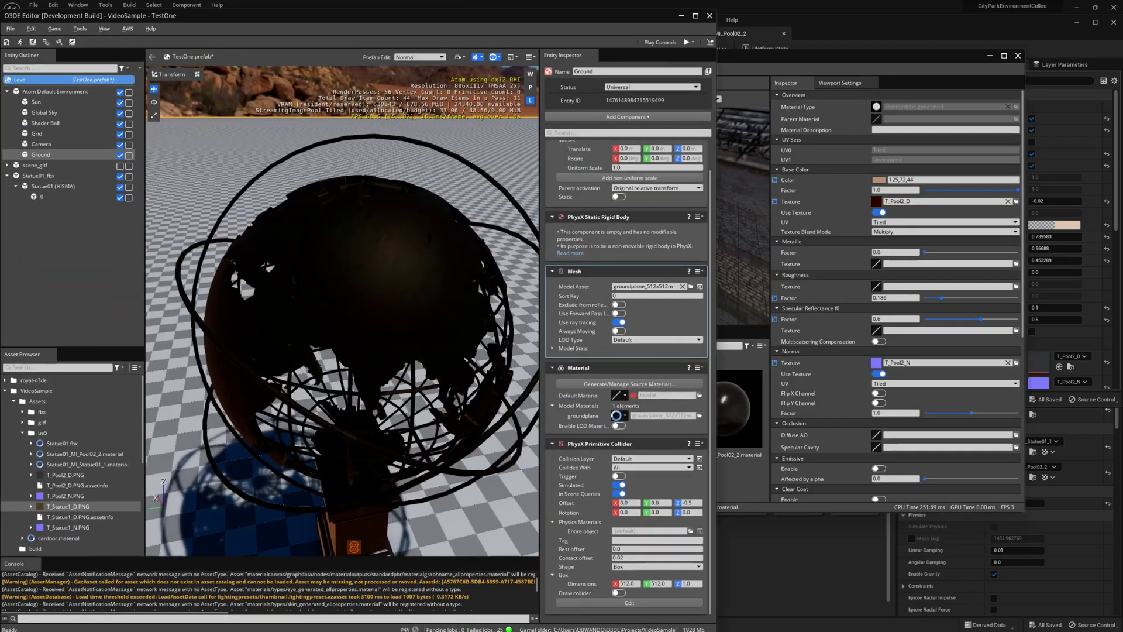
pyautogui.press('s')
pyautogui.moveTo(342, 310)
pyautogui.mouseDown(button='right')
pyautogui.moveTo(345, 368)
pyautogui.moveTo(292, 369)
pyautogui.moveTo(316, 370)
pyautogui.moveTo(314, 395)
pyautogui.moveTo(345, 372)
pyautogui.moveTo(339, 327)
pyautogui.mouseUp(button='right')
pyautogui.press('w')
pyautogui.press('w')
pyautogui.press('s')
pyautogui.press('w')
pyautogui.moveTo(432, 269); pyautogui.dragTo(433, 310, button='right')
pyautogui.press('s')
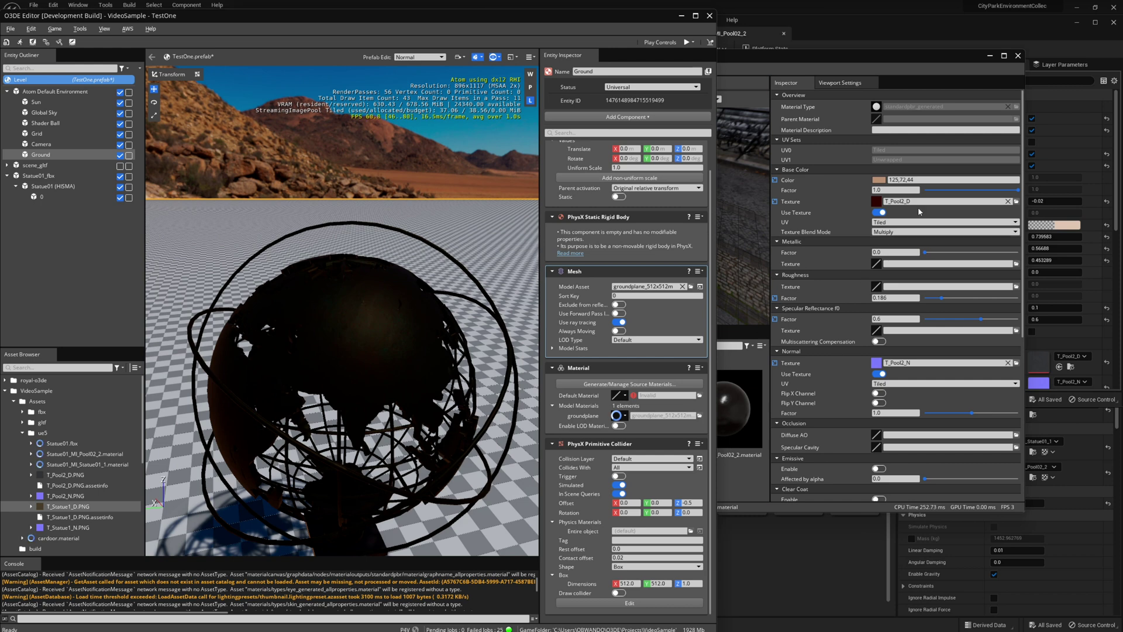
pyautogui.click(857, 68)
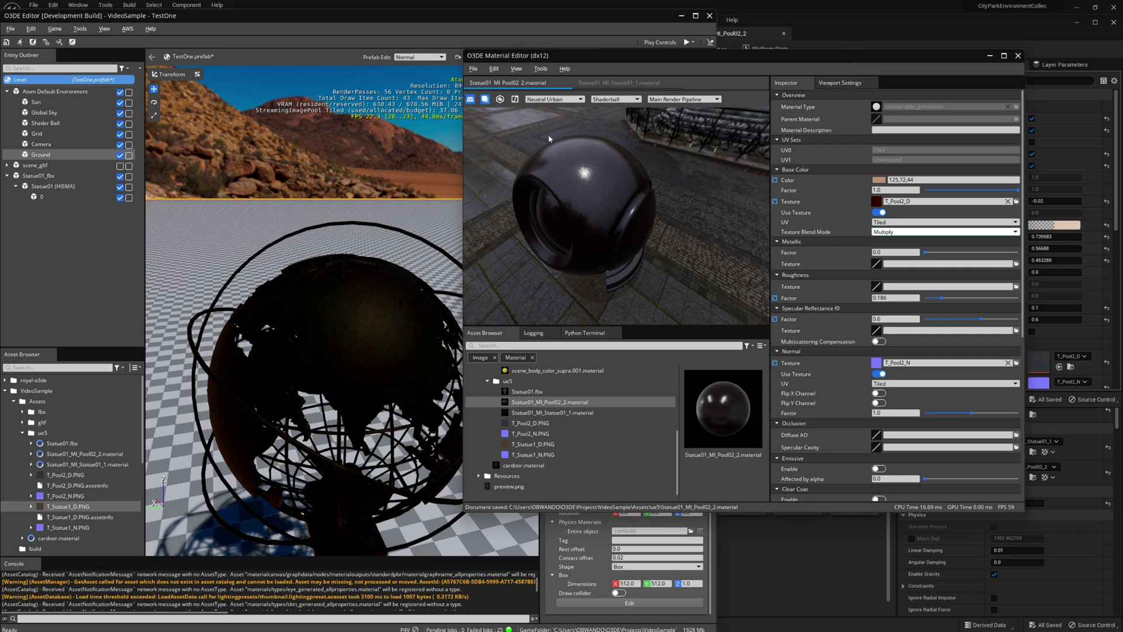
pyautogui.doubleClick(576, 412)
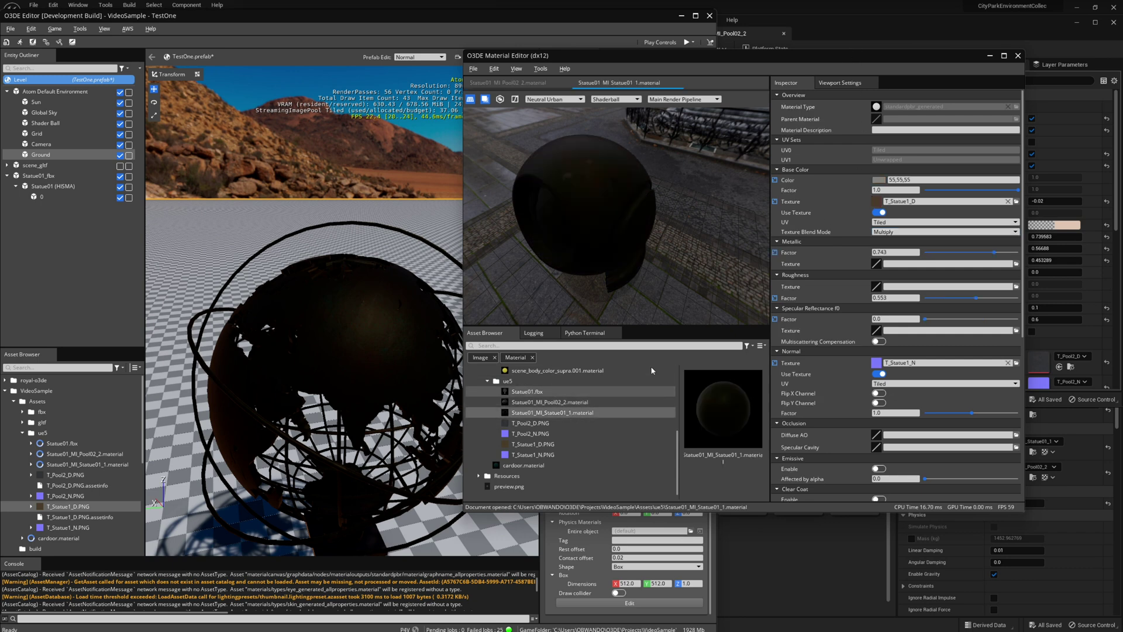
# Set the base Texture Blend Mode to Lerp and save the statue material.
pyautogui.click(914, 233)
pyautogui.click(897, 261)
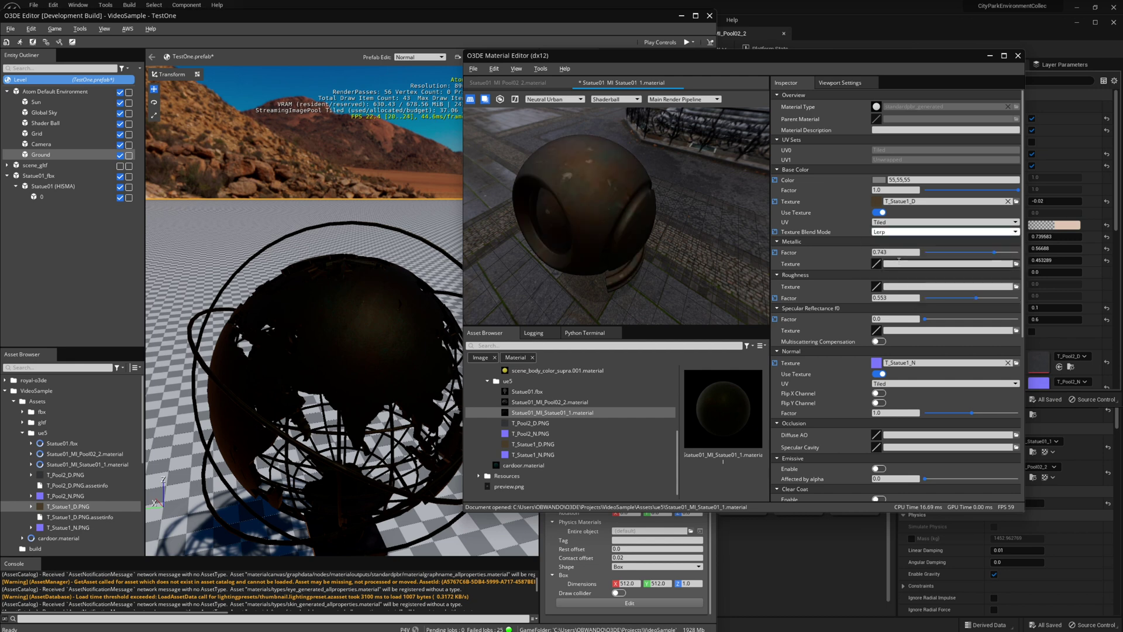
pyautogui.click(473, 73)
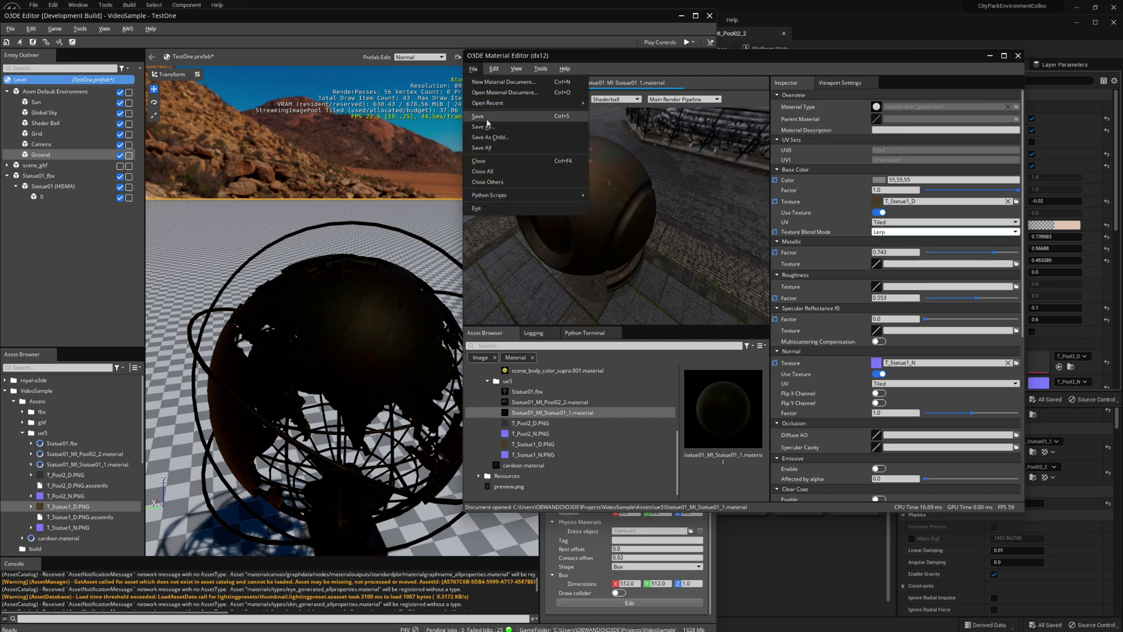
pyautogui.click(490, 121)
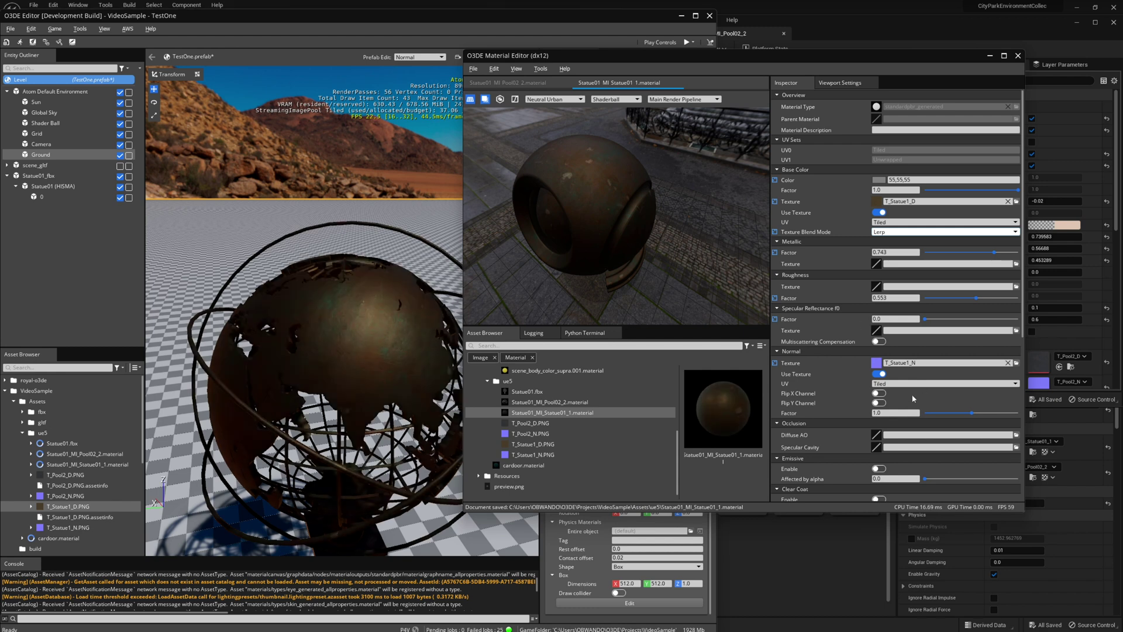
# Enable Forward Pass IBL Specular under General Settings and save the material again.
pyautogui.scroll(-3, 913, 398)
pyautogui.scroll(-7, 898, 402)
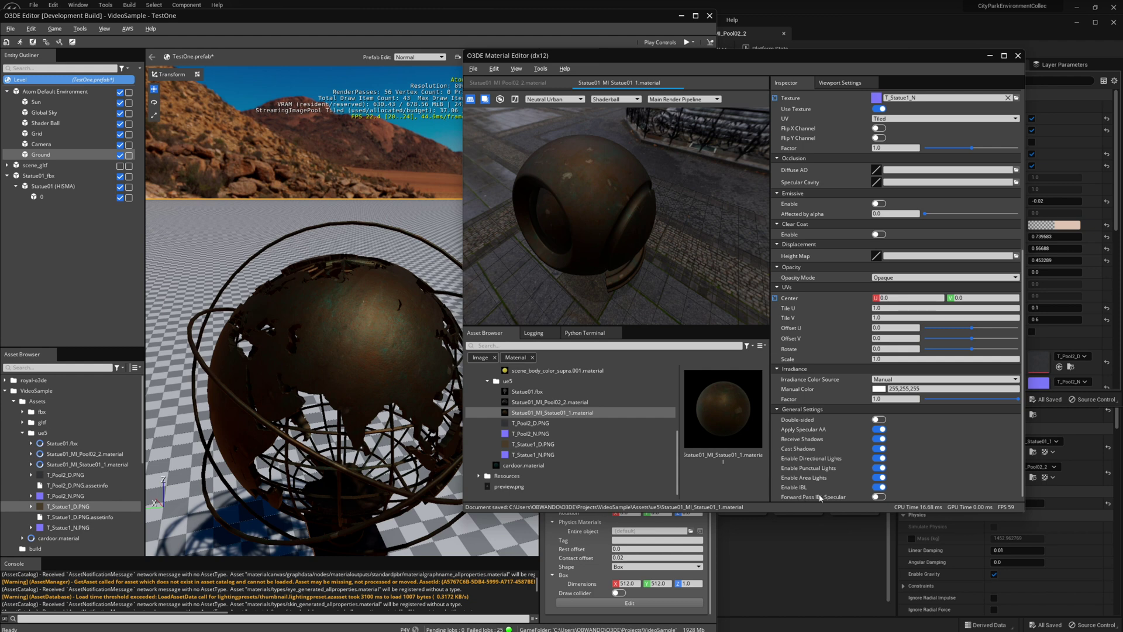
pyautogui.click(879, 497)
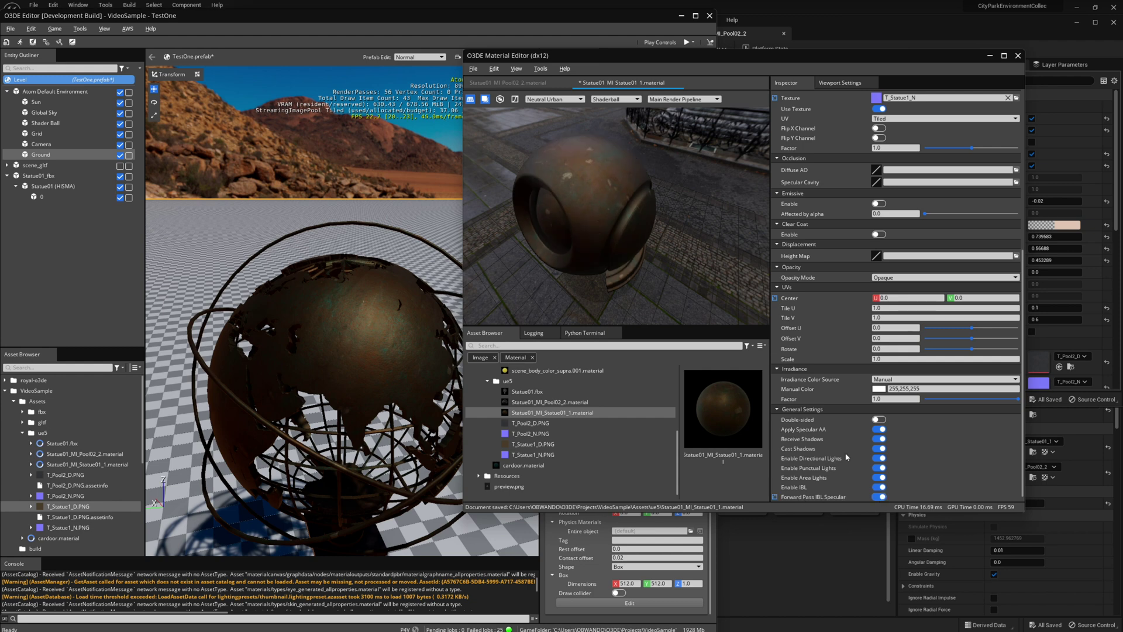
pyautogui.click(475, 70)
pyautogui.click(479, 115)
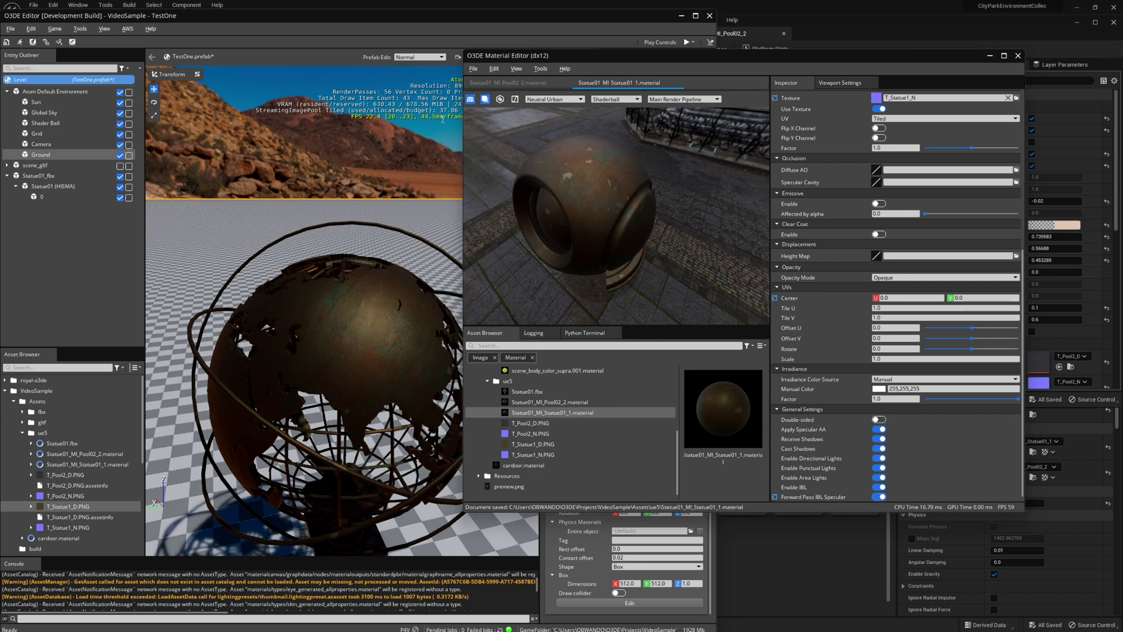
pyautogui.click(473, 68)
# Save the statue material once more, then circle the globe to view its textured globe, rings and pedestal.
pyautogui.click(482, 118)
pyautogui.moveTo(433, 176); pyautogui.dragTo(430, 87, button='right')
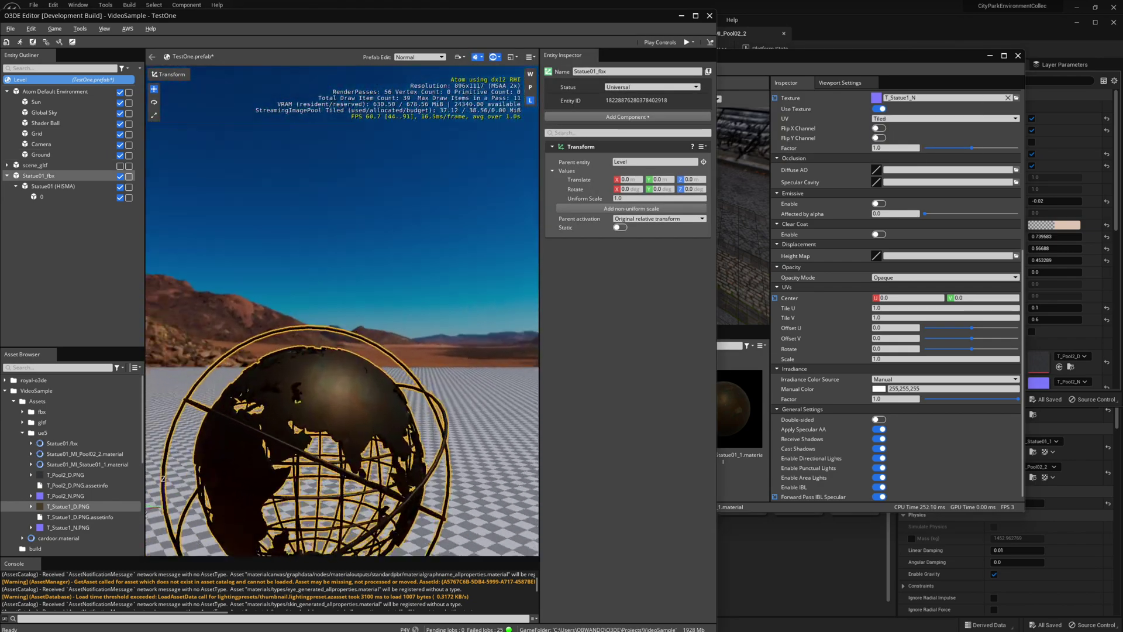
pyautogui.press('s')
pyautogui.press('d')
pyautogui.moveTo(374, 328); pyautogui.dragTo(205, 272, button='right')
pyautogui.press('w')
pyautogui.moveTo(438, 268); pyautogui.dragTo(449, 313, button='right')
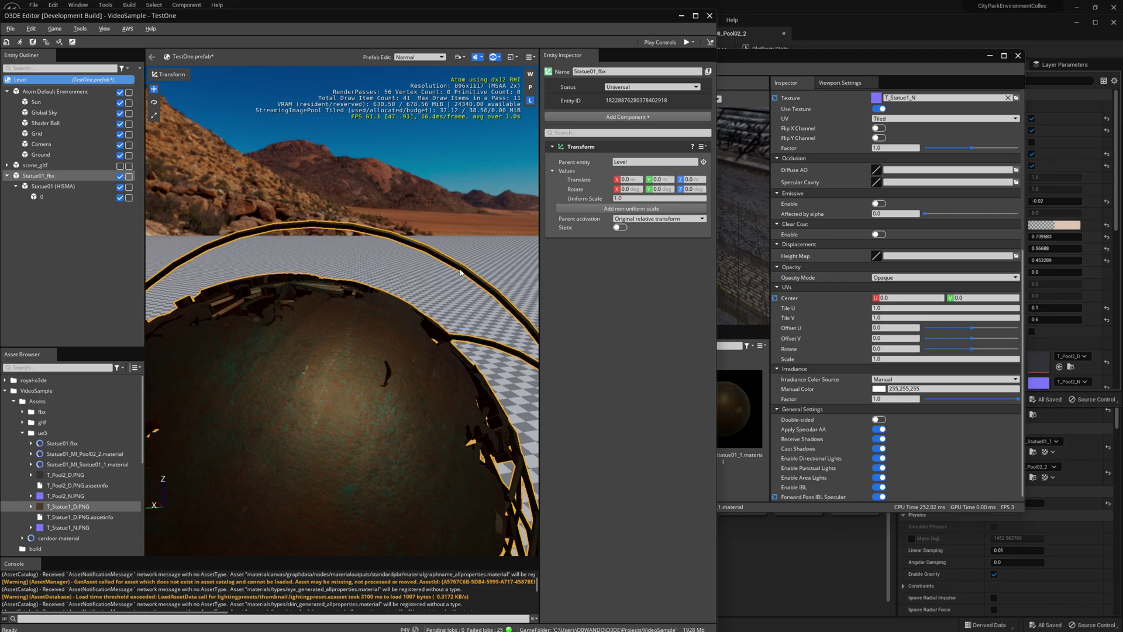
pyautogui.press('s')
pyautogui.moveTo(468, 329); pyautogui.dragTo(272, 313, button='right')
pyautogui.press('d')
pyautogui.press('w')
pyautogui.press('d')
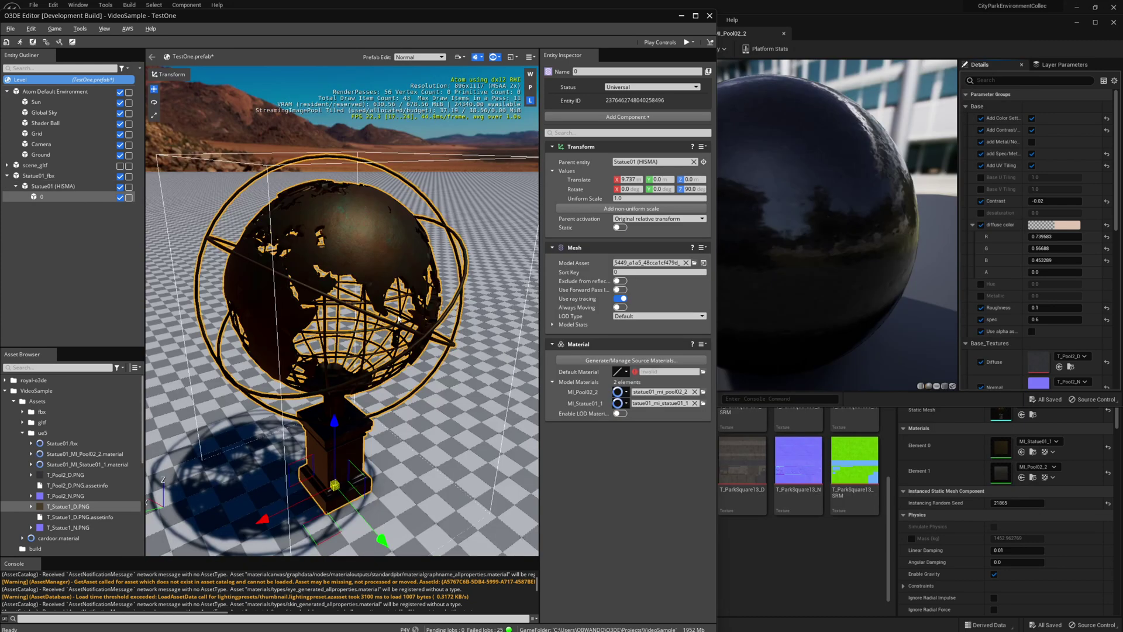
pyautogui.moveTo(422, 361); pyautogui.dragTo(421, 361, button='right')
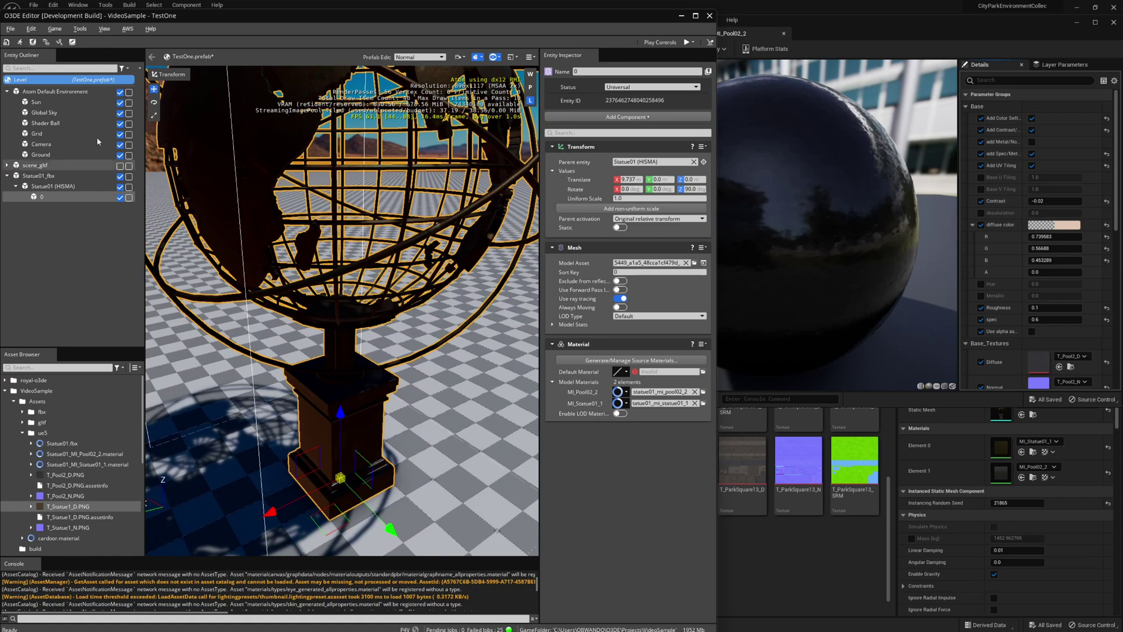
# Raise Global Sky's Global Skylight (IBL) Exposure to 2.2 and review the brighter statue and Sun settings.
pyautogui.click(56, 114)
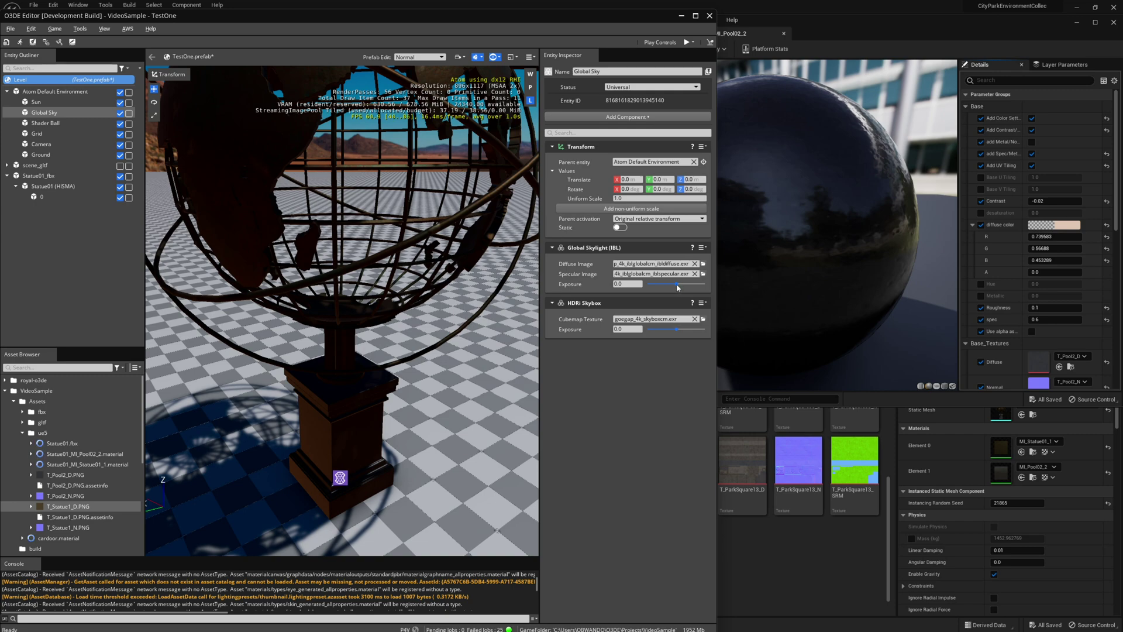
pyautogui.moveTo(678, 288); pyautogui.dragTo(690, 286)
pyautogui.press('s')
pyautogui.moveTo(456, 399)
pyautogui.mouseDown(button='right')
pyautogui.moveTo(436, 384)
pyautogui.moveTo(394, 412)
pyautogui.moveTo(435, 374)
pyautogui.moveTo(441, 427)
pyautogui.moveTo(441, 404)
pyautogui.moveTo(469, 375)
pyautogui.moveTo(473, 397)
pyautogui.mouseUp(button='right')
pyautogui.press('w')
pyautogui.press('s')
pyautogui.press('w')
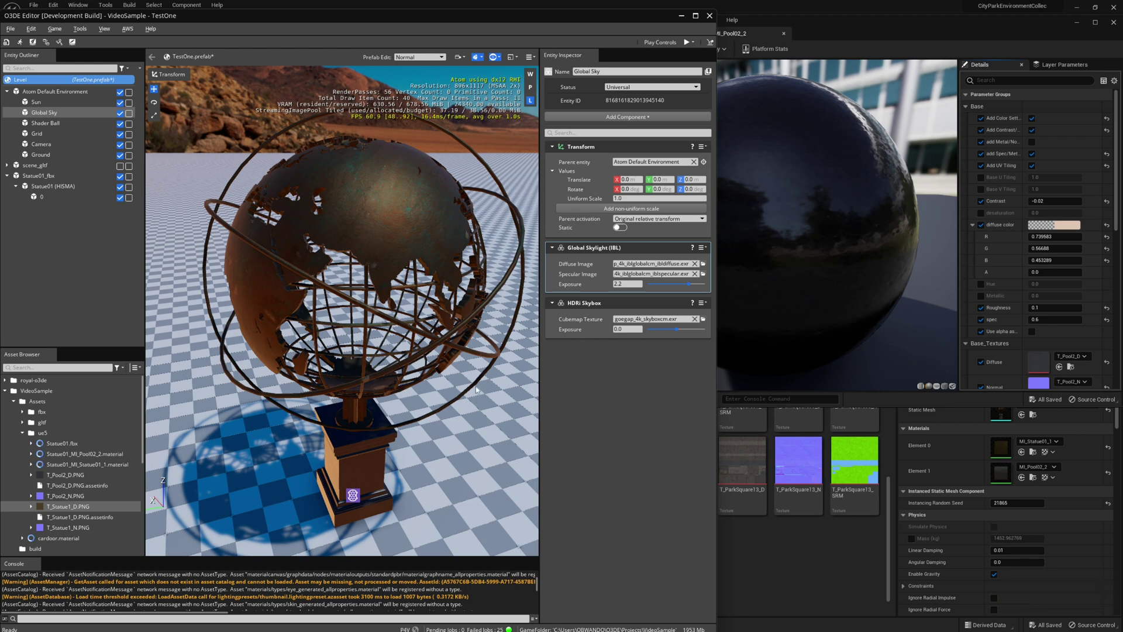
pyautogui.click(36, 102)
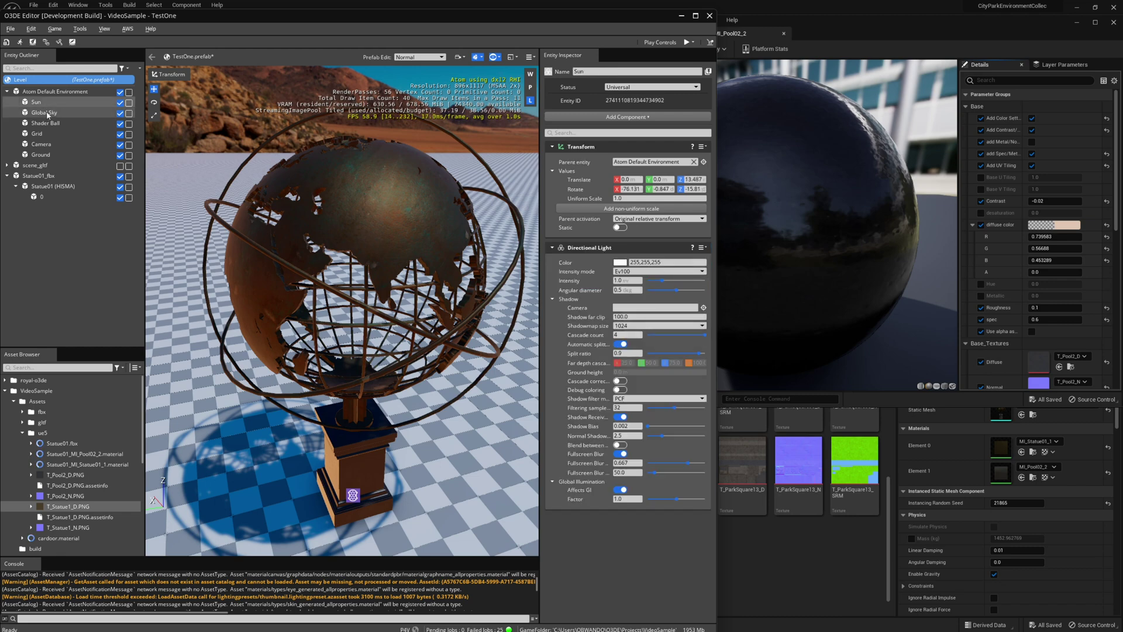
pyautogui.click(50, 112)
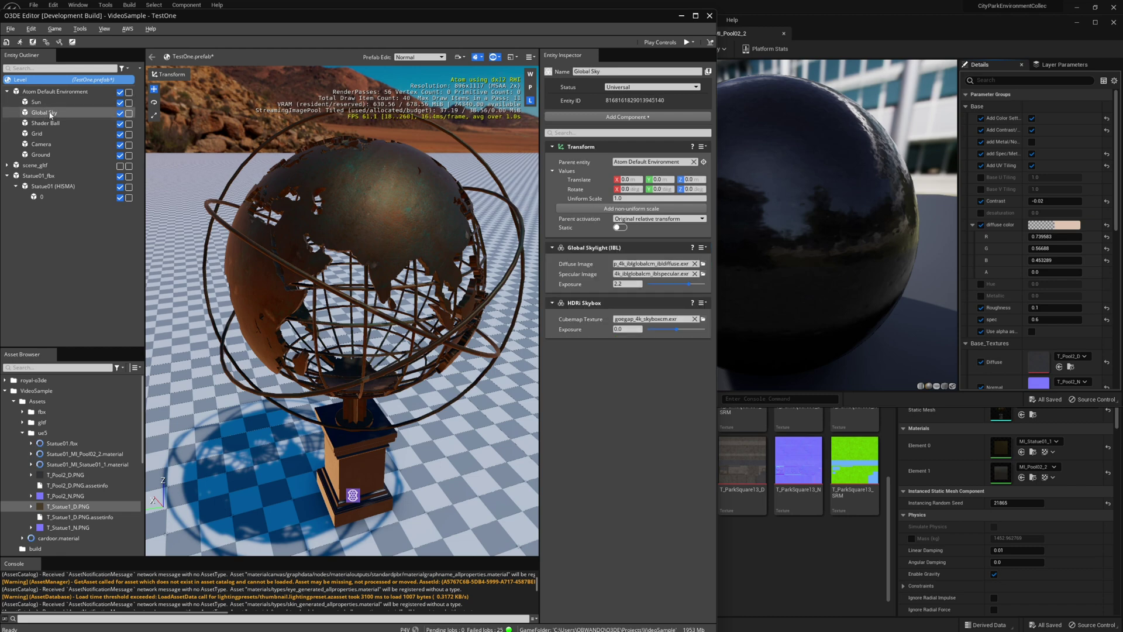
# Focus the viewport on Statue01_fbx from the Entity Outliner.
pyautogui.doubleClick(39, 176)
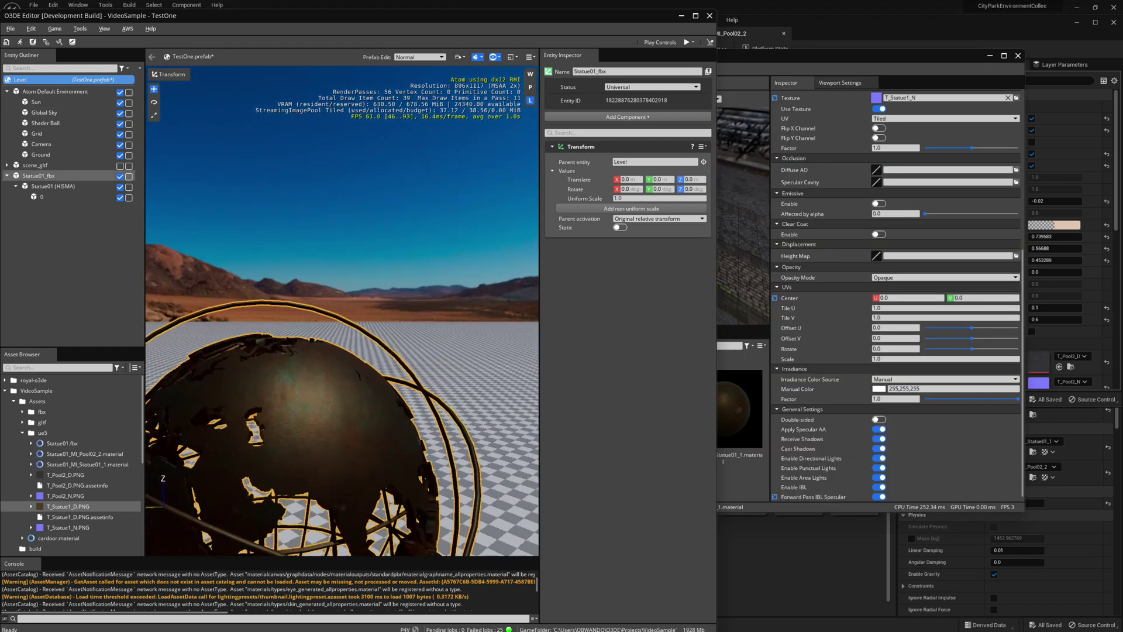